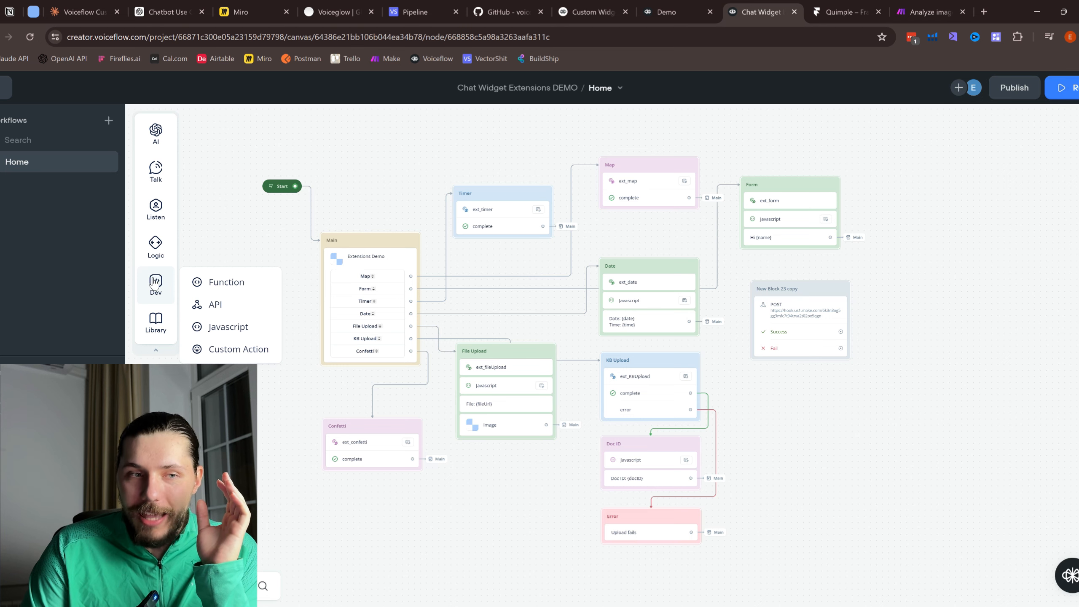
Step: Add a Custom Action step from the Dev section onto an empty area of the DEMO canvas
{"action": "left_click_drag", "start_coordinate": [233, 350], "coordinate": [857, 419]}
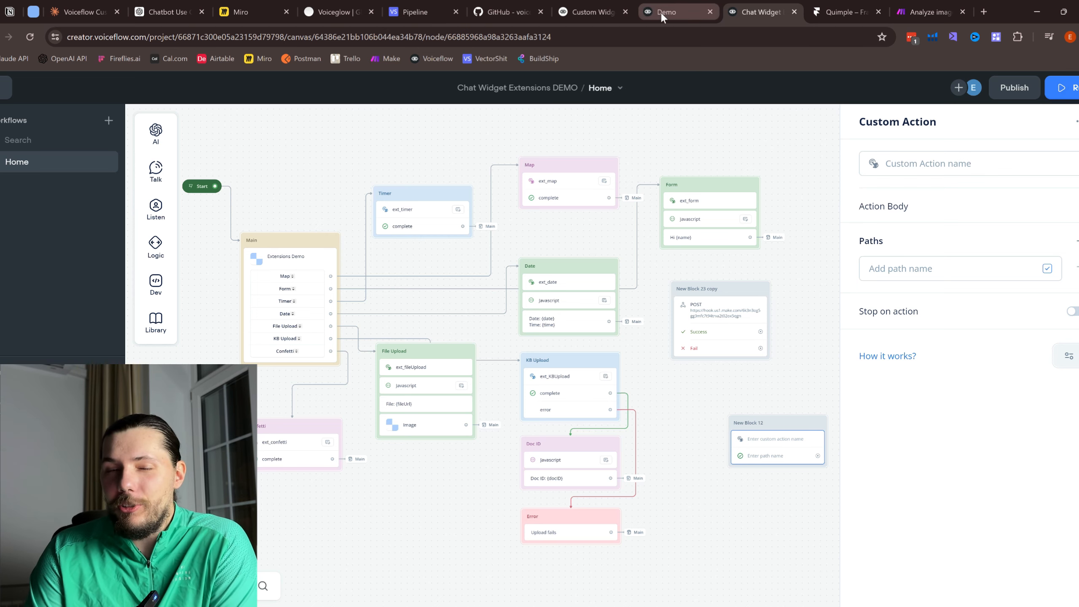
Step: Read the Custom Widgets & Effects (beta) docs down to How it works, highlighting the beta label
{"action": "left_click", "coordinate": [582, 5]}
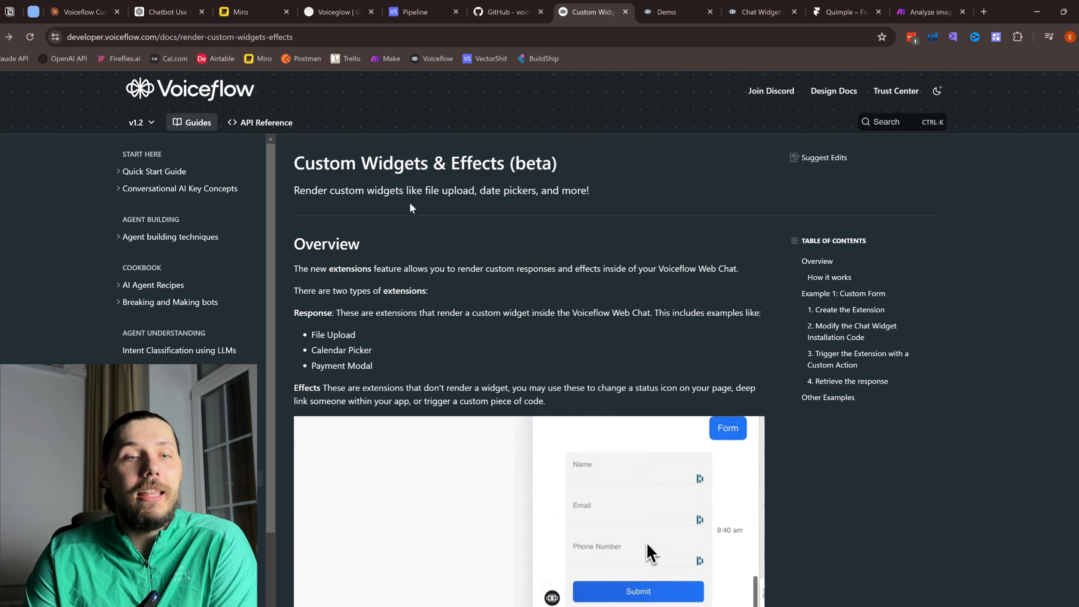
{"action": "scroll", "coordinate": [400, 192], "scroll_direction": "down", "scroll_amount": 5}
{"action": "scroll", "coordinate": [400, 192], "scroll_direction": "down", "scroll_amount": 6}
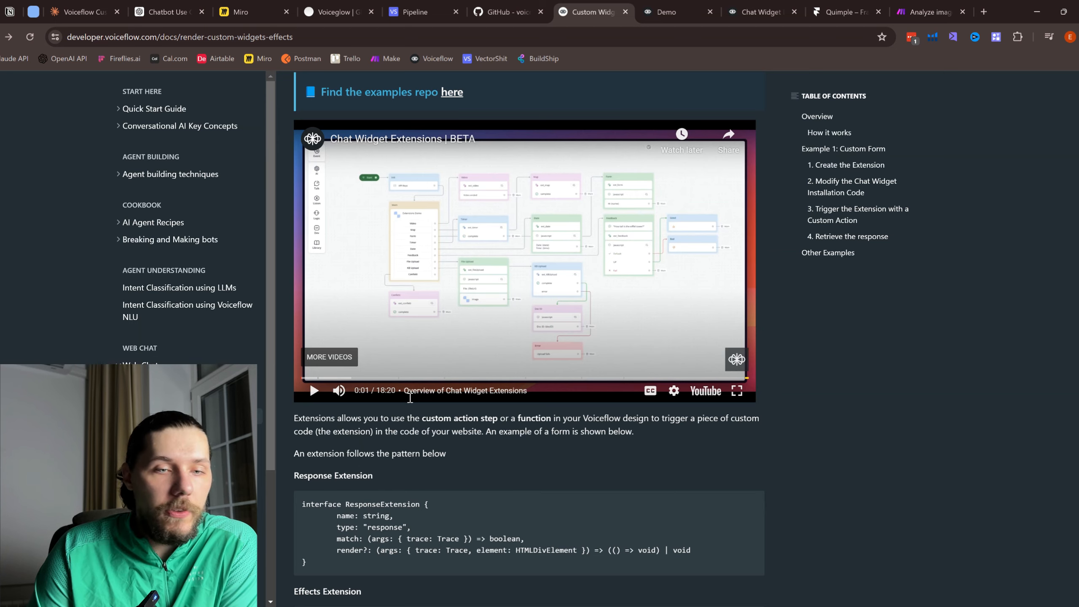
{"action": "scroll", "coordinate": [485, 368], "scroll_direction": "up", "scroll_amount": 8}
{"action": "scroll", "coordinate": [485, 368], "scroll_direction": "up", "scroll_amount": 4}
{"action": "left_click_drag", "start_coordinate": [509, 163], "coordinate": [551, 169]}
{"action": "scroll", "coordinate": [551, 184], "scroll_direction": "down", "scroll_amount": 9}
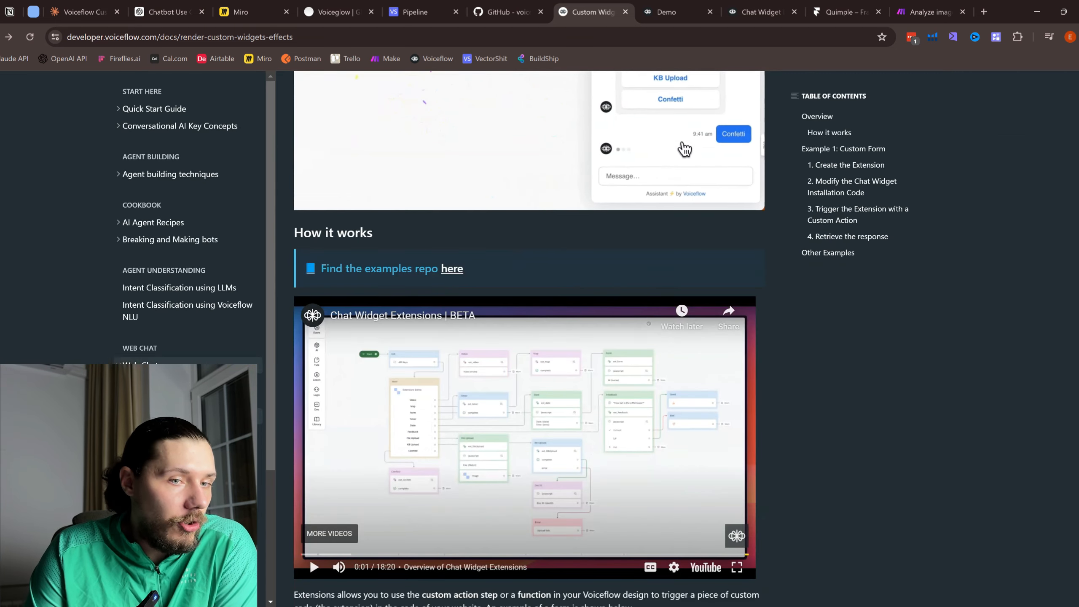
{"action": "scroll", "coordinate": [492, 403], "scroll_direction": "down", "scroll_amount": 2}
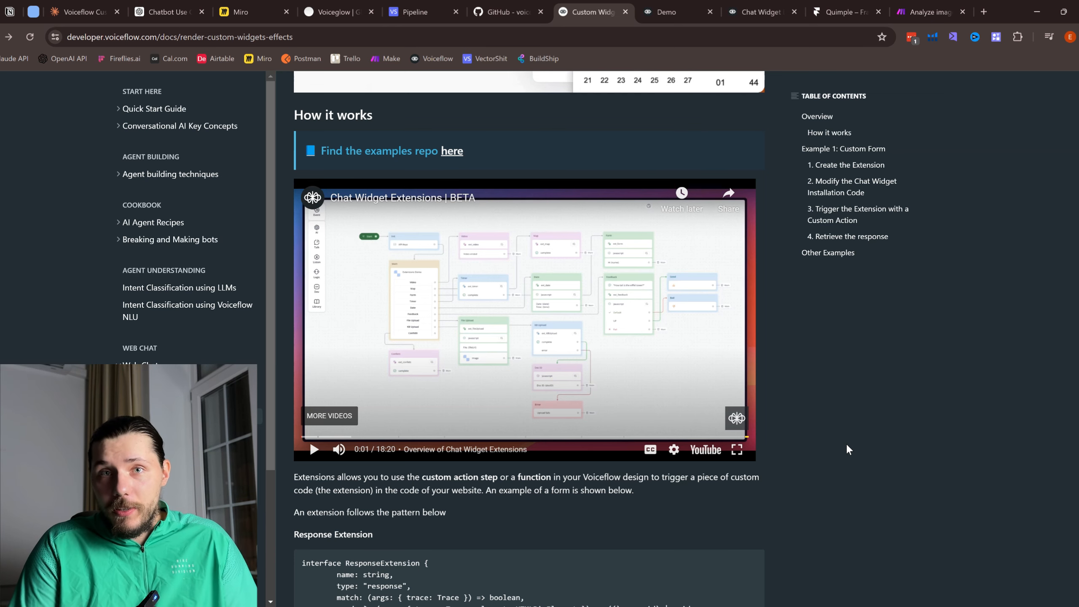
Step: Switch back to the Chat Widget Extensions DEMO project tab
{"action": "left_click", "coordinate": [661, 11]}
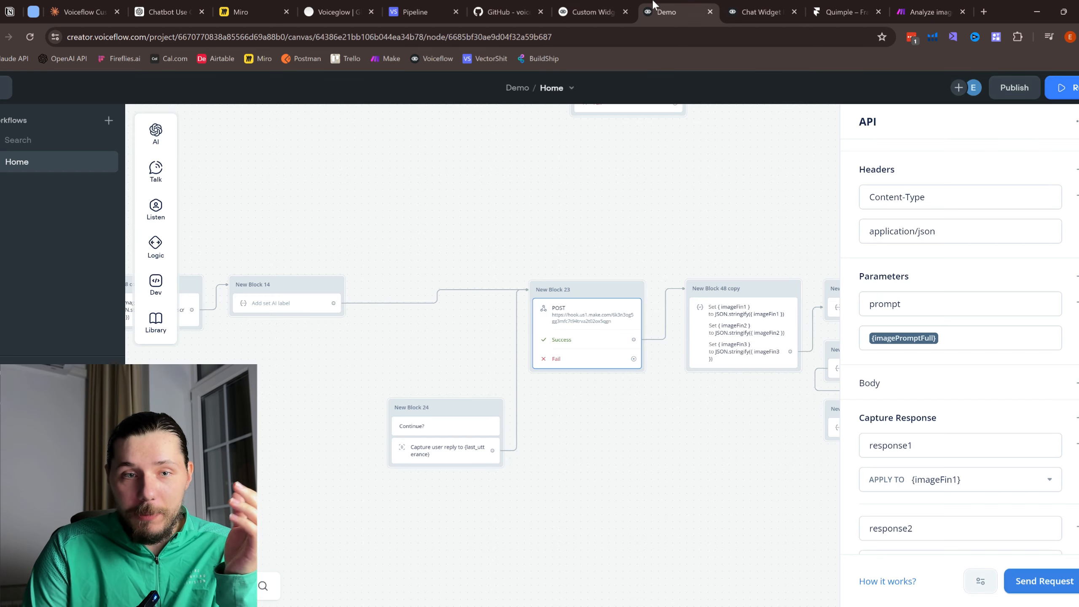
{"action": "key", "text": "ctrl+Tab"}
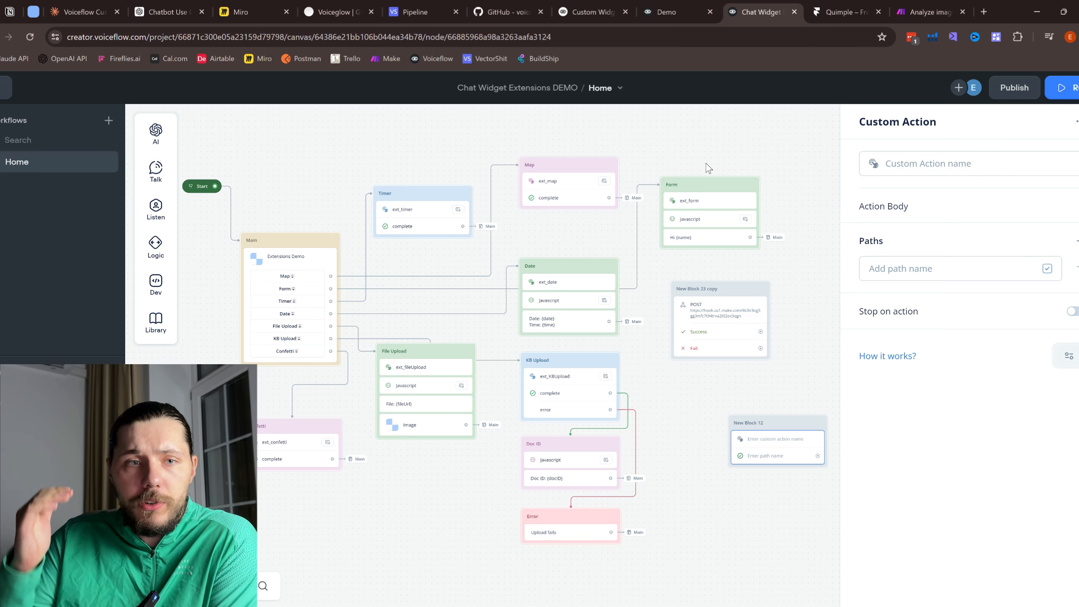
Step: Scroll the custom widgets docs up to the Response and Effects examples, then return to the DEMO flow
{"action": "left_click", "coordinate": [584, 5]}
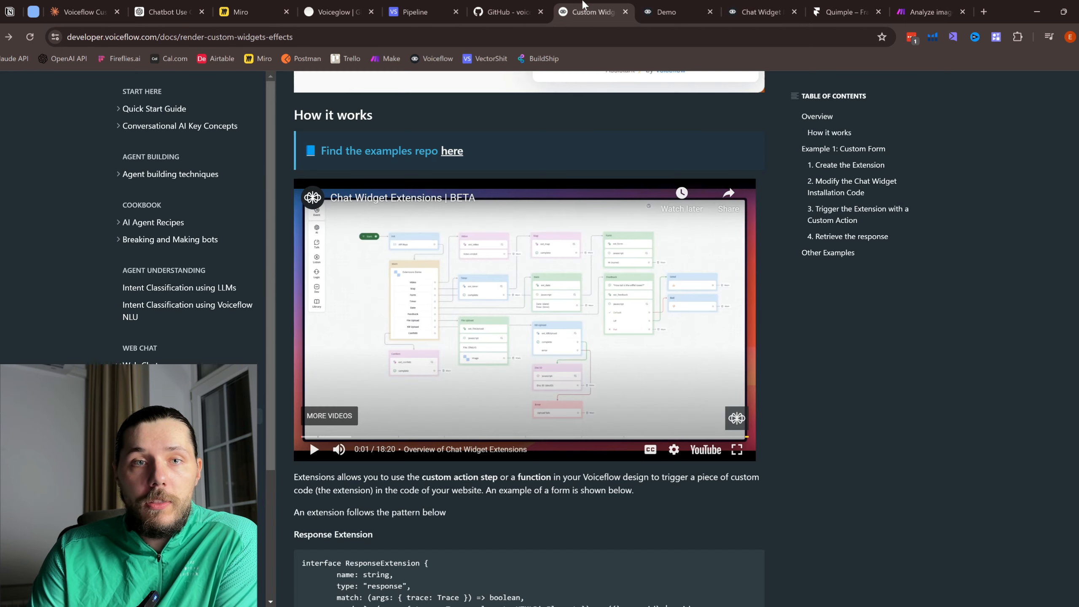
{"action": "scroll", "coordinate": [563, 268], "scroll_direction": "up", "scroll_amount": 8}
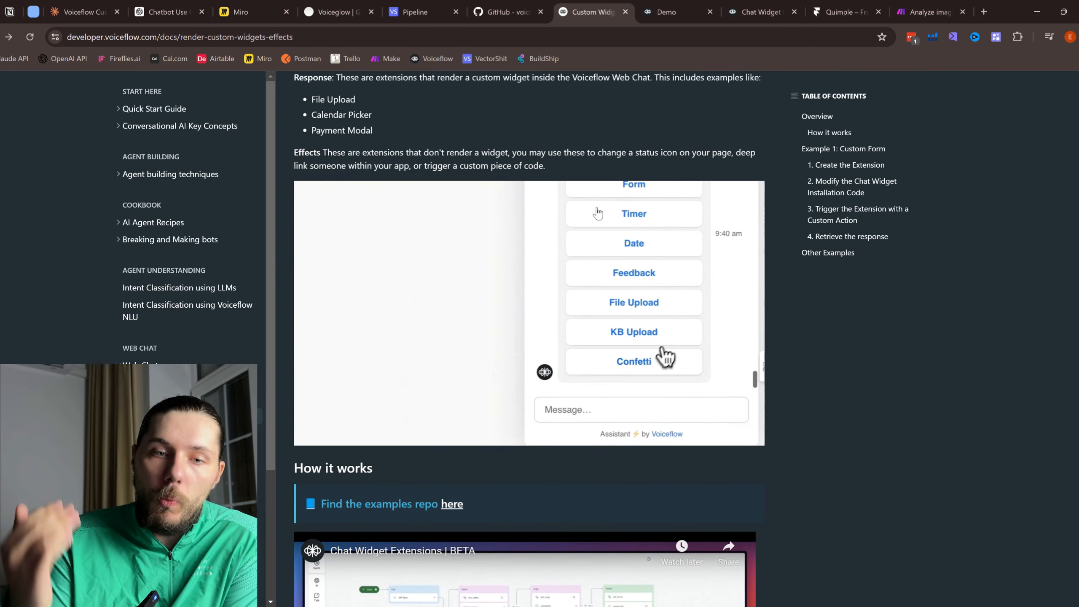
{"action": "scroll", "coordinate": [602, 181], "scroll_direction": "up", "scroll_amount": 3}
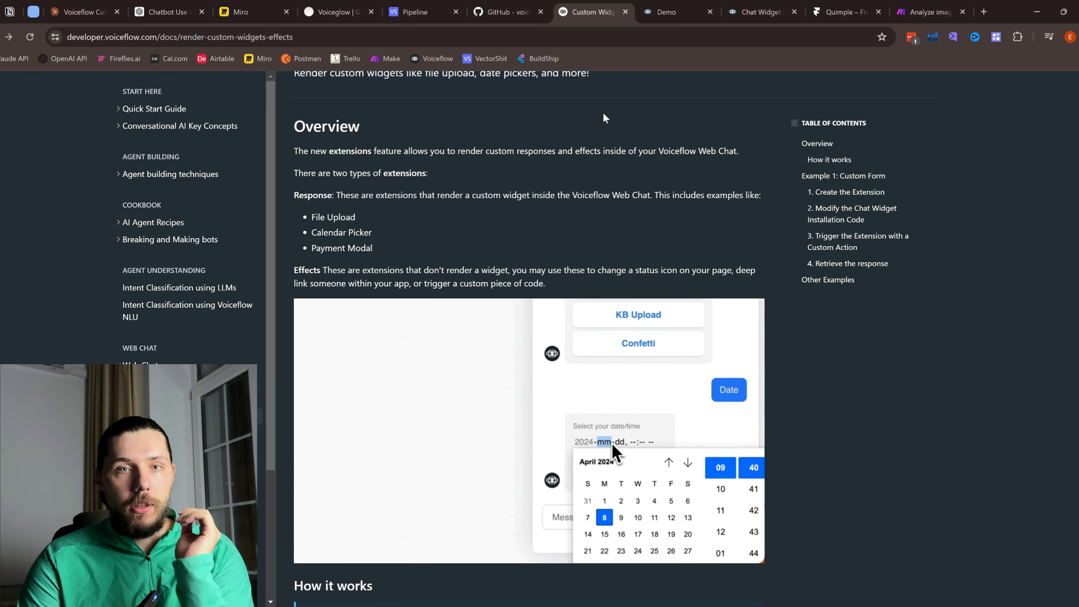
{"action": "left_click", "coordinate": [750, 11]}
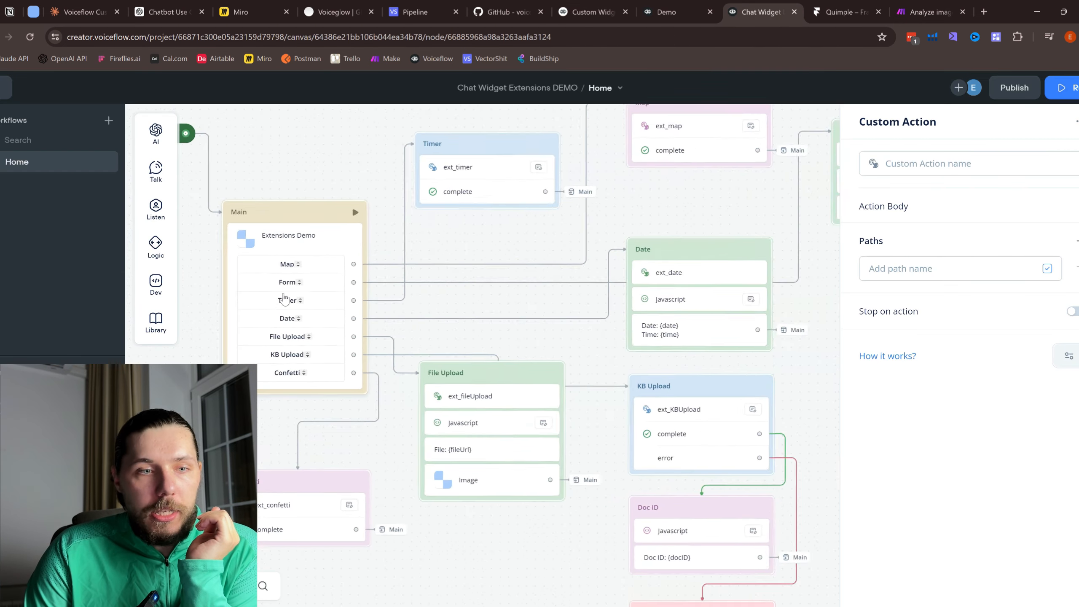
Step: Close the Custom Action panel, pan over the extension blocks, and open the Image generation agent in Voiceglow
{"action": "left_click", "coordinate": [530, 229]}
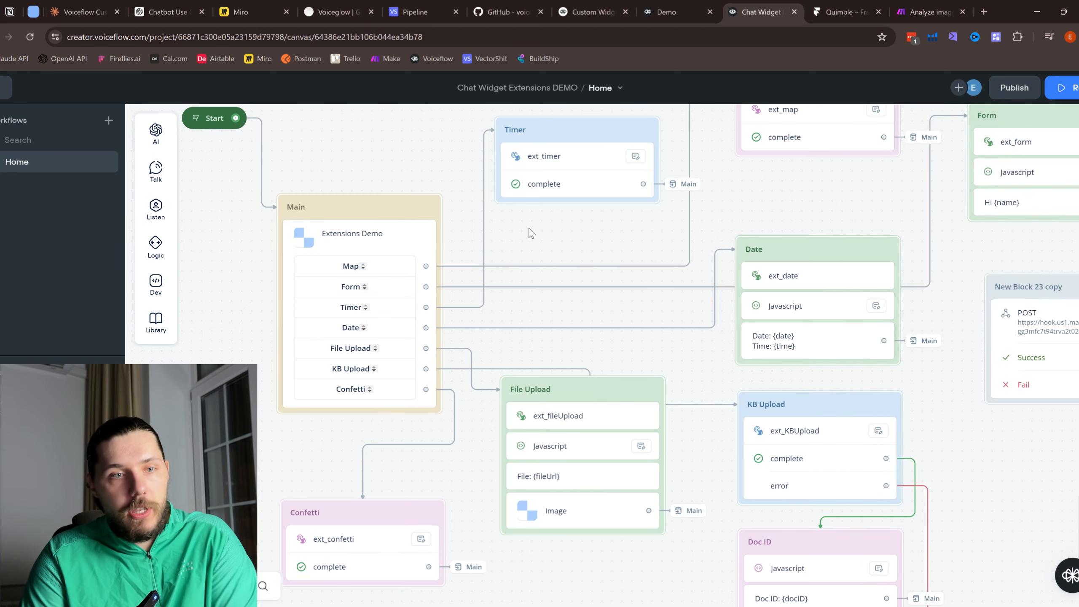
{"action": "scroll", "coordinate": [361, 265], "scroll_direction": "up", "scroll_amount": 1}
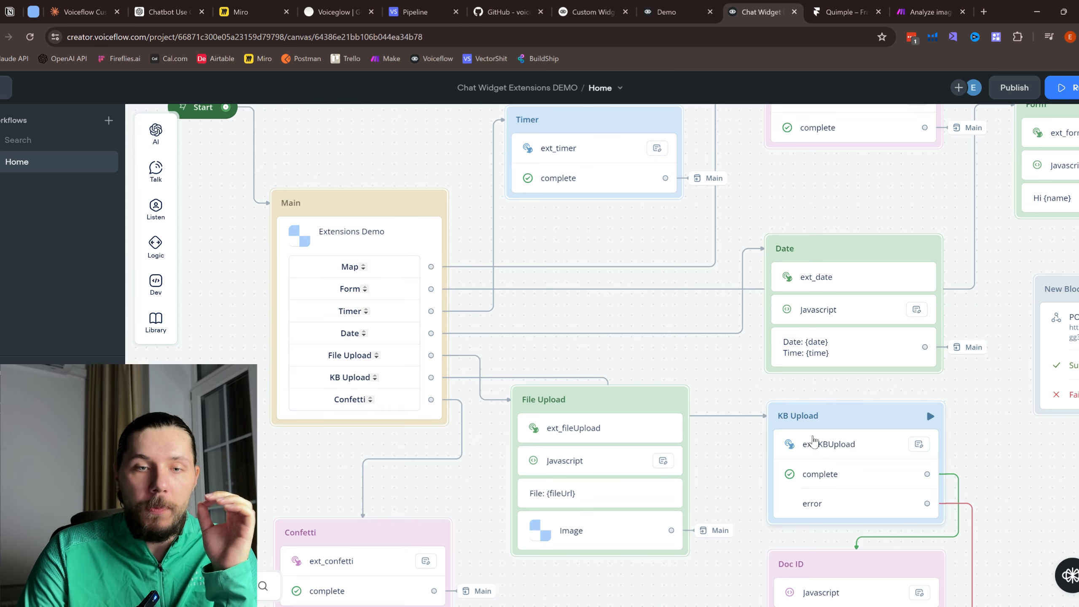
{"action": "left_click_drag", "start_coordinate": [726, 391], "coordinate": [710, 369]}
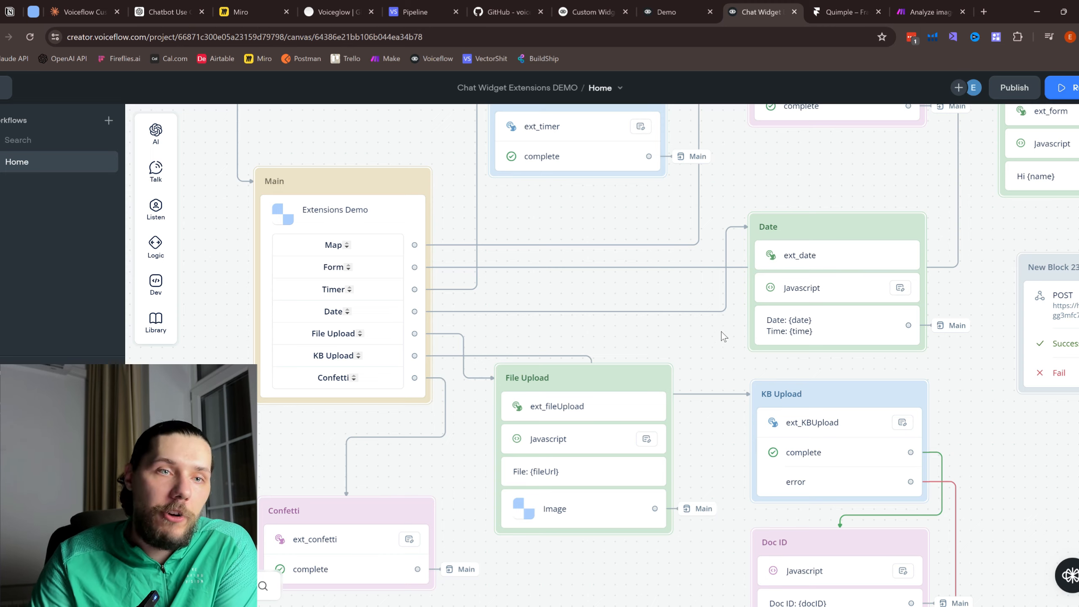
{"action": "left_click", "coordinate": [347, 6]}
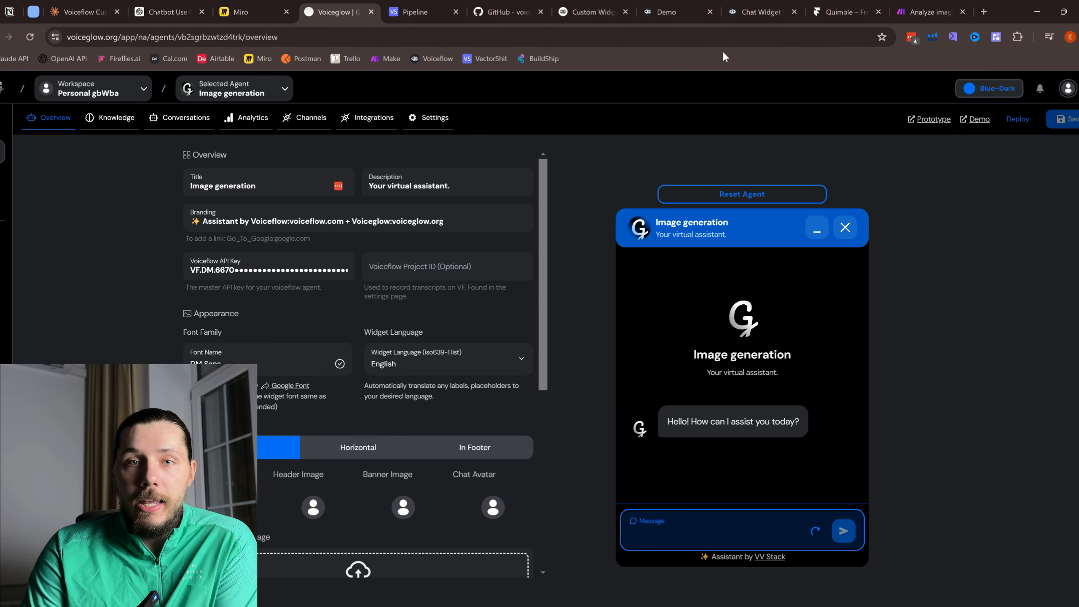
Step: Revisit the guide's How it works section, then go to the vf-extensions-demo repository on GitHub
{"action": "left_click", "coordinate": [631, 5]}
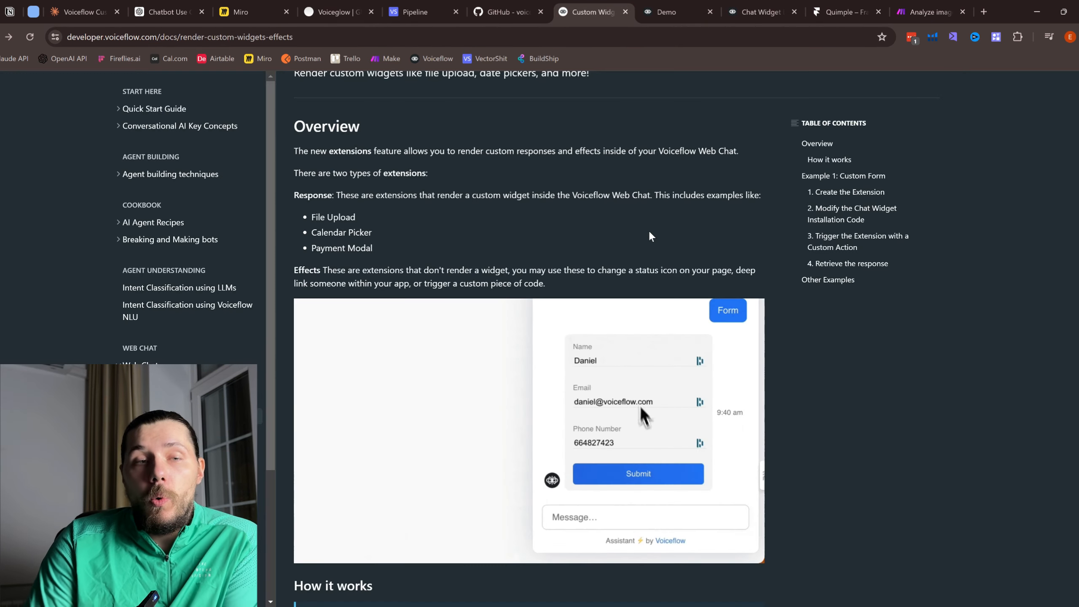
{"action": "scroll", "coordinate": [649, 231], "scroll_direction": "up", "scroll_amount": 3}
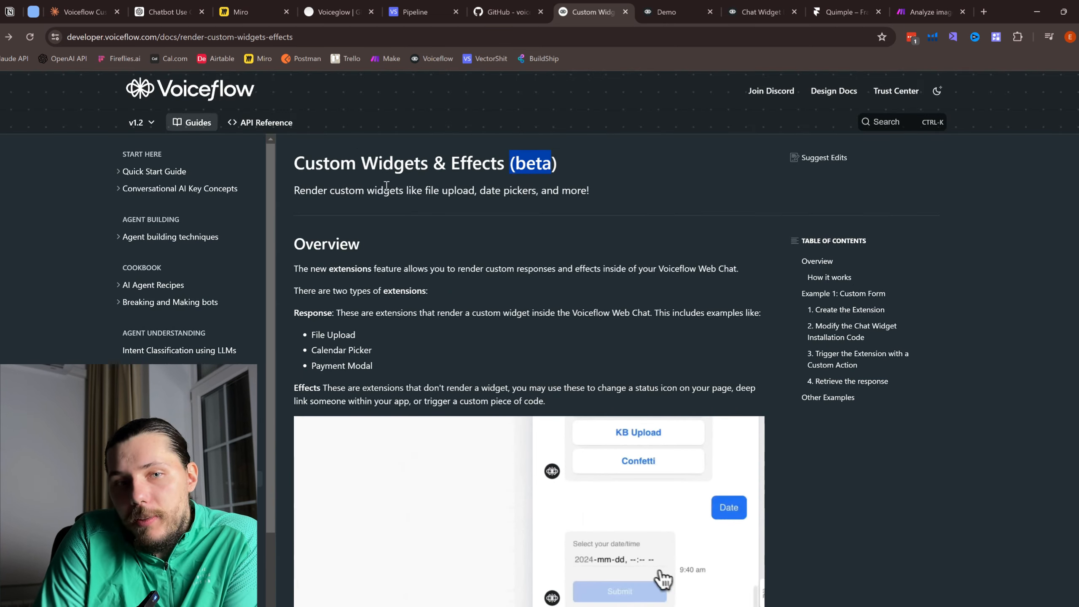
{"action": "left_click_drag", "start_coordinate": [341, 155], "coordinate": [583, 280]}
{"action": "scroll", "coordinate": [583, 280], "scroll_direction": "down", "scroll_amount": 10}
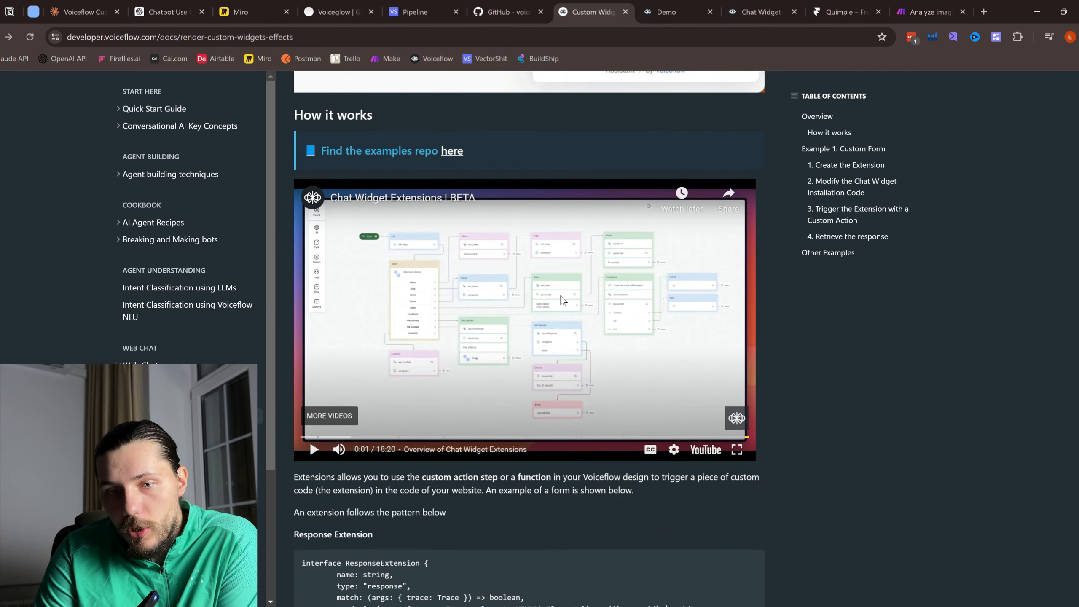
{"action": "left_click", "coordinate": [498, 5]}
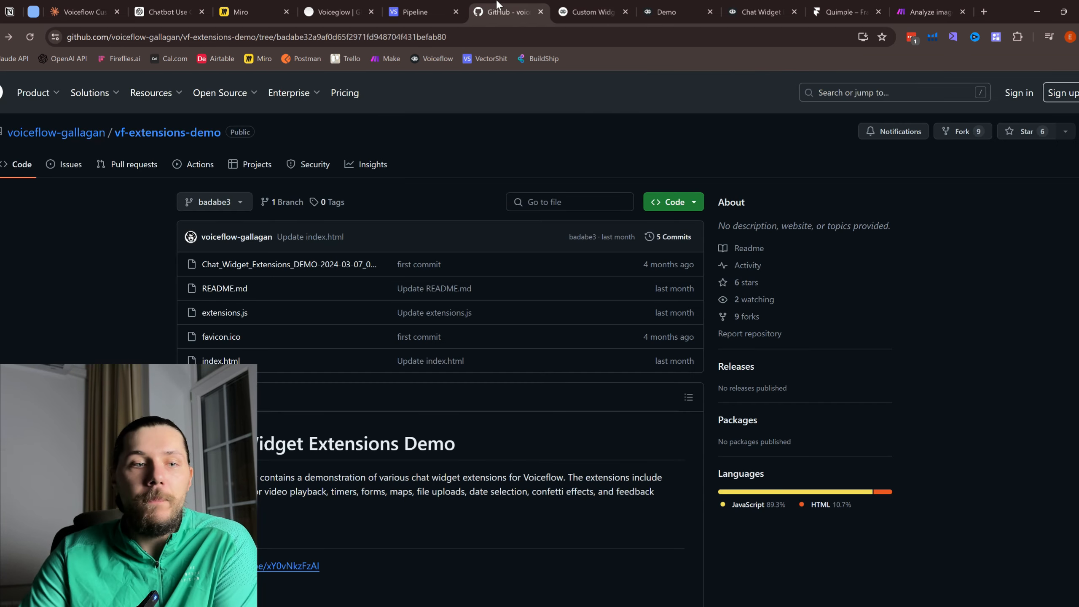
Step: Scroll through the Chat_Widget_Extensions_DEMO .vf file on GitHub, then return to the Voiceflow flow
{"action": "left_click", "coordinate": [288, 264]}
{"action": "scroll", "coordinate": [397, 325], "scroll_direction": "down", "scroll_amount": 7}
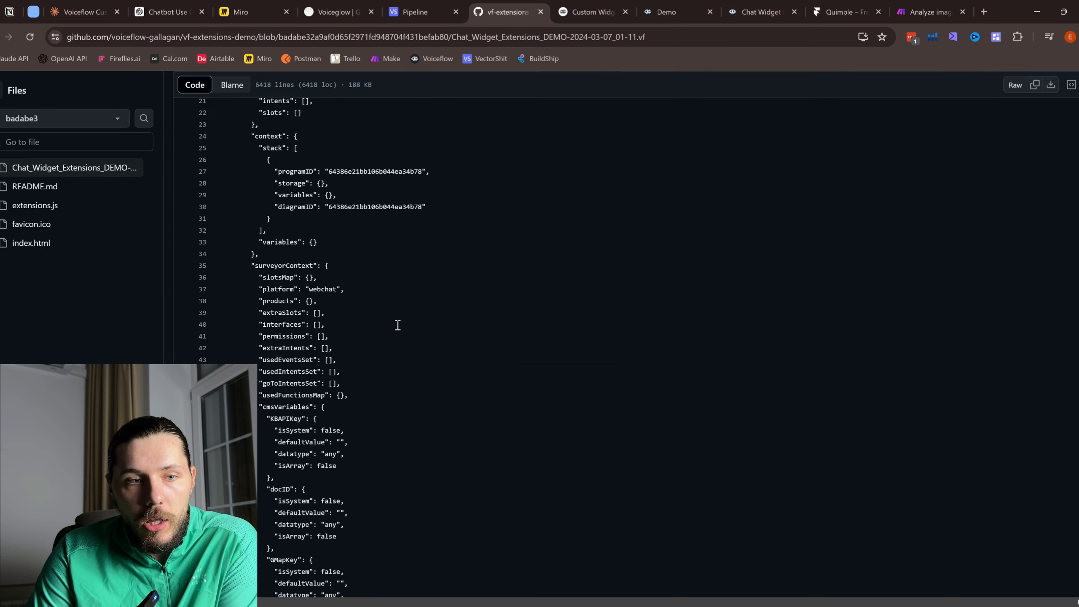
{"action": "scroll", "coordinate": [397, 325], "scroll_direction": "down", "scroll_amount": 20}
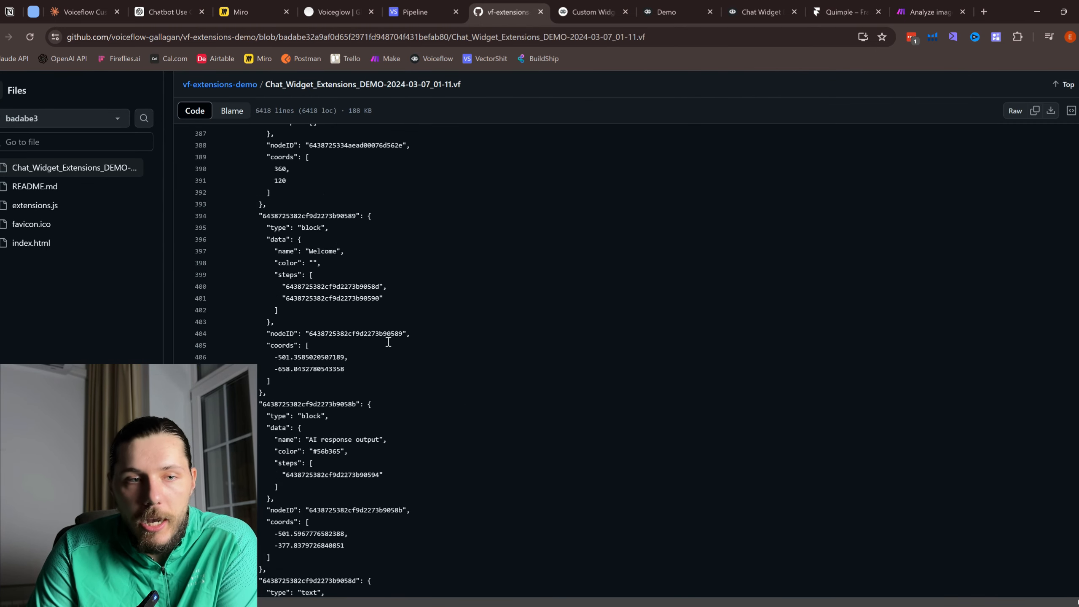
{"action": "scroll", "coordinate": [388, 342], "scroll_direction": "down", "scroll_amount": 13}
{"action": "left_click", "coordinate": [0, 37]}
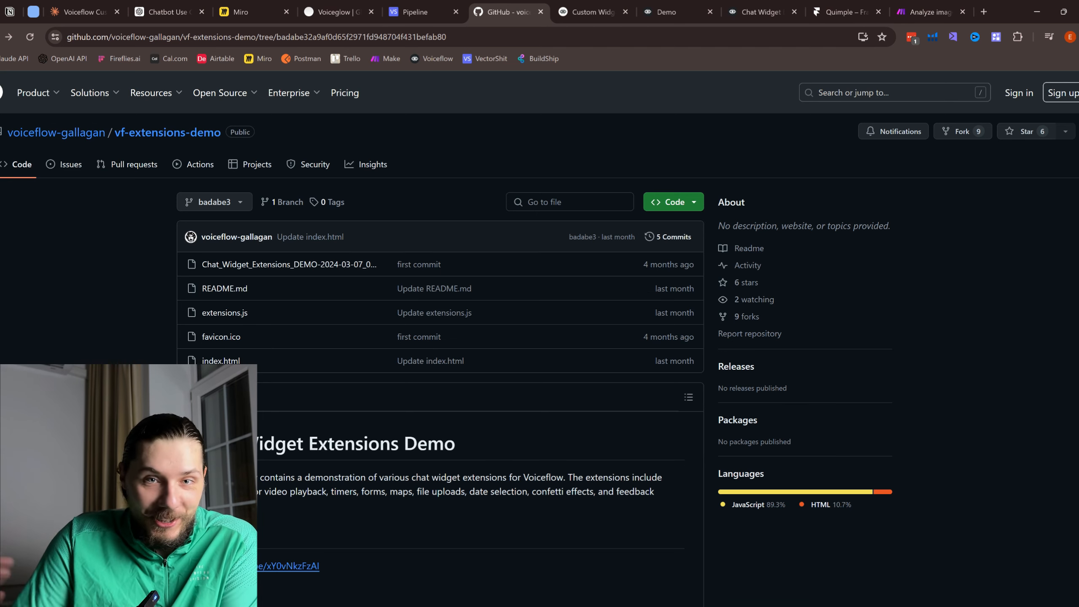
{"action": "left_click", "coordinate": [749, 5]}
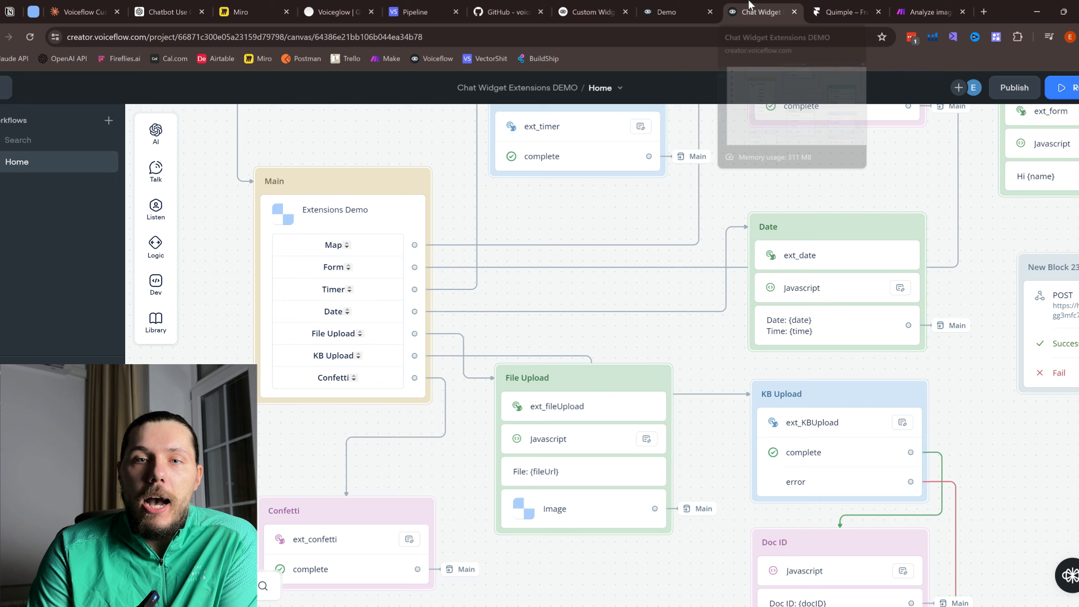
Step: Open the Quimple Framer project and zoom into its Desktop breakpoint
{"action": "left_click", "coordinate": [811, 6]}
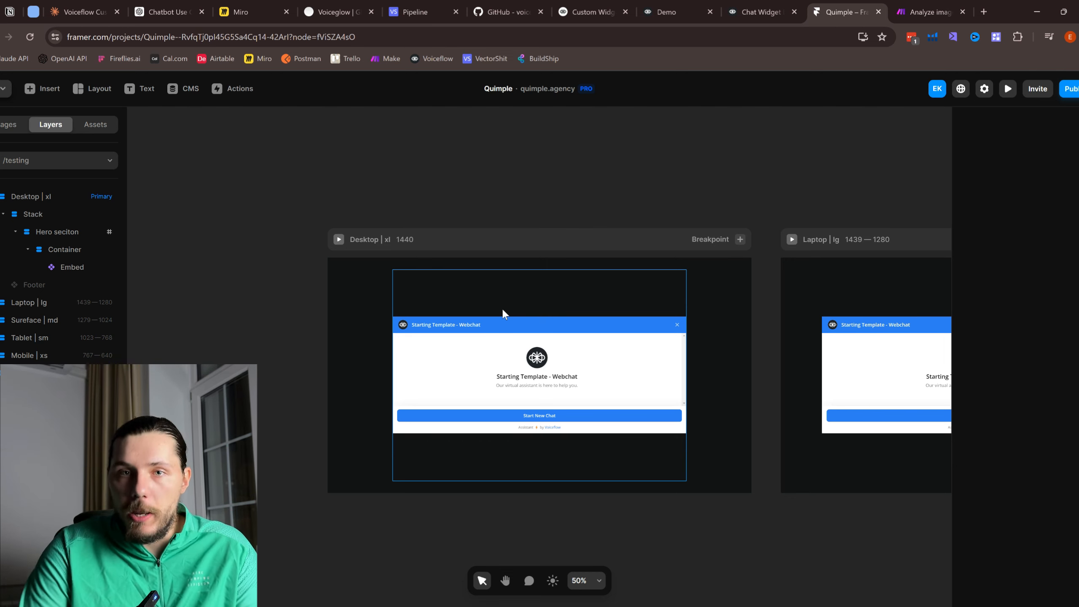
{"action": "scroll", "coordinate": [502, 307], "scroll_direction": "up", "scroll_amount": 2}
{"action": "scroll", "coordinate": [540, 351], "scroll_direction": "right", "scroll_amount": 1}
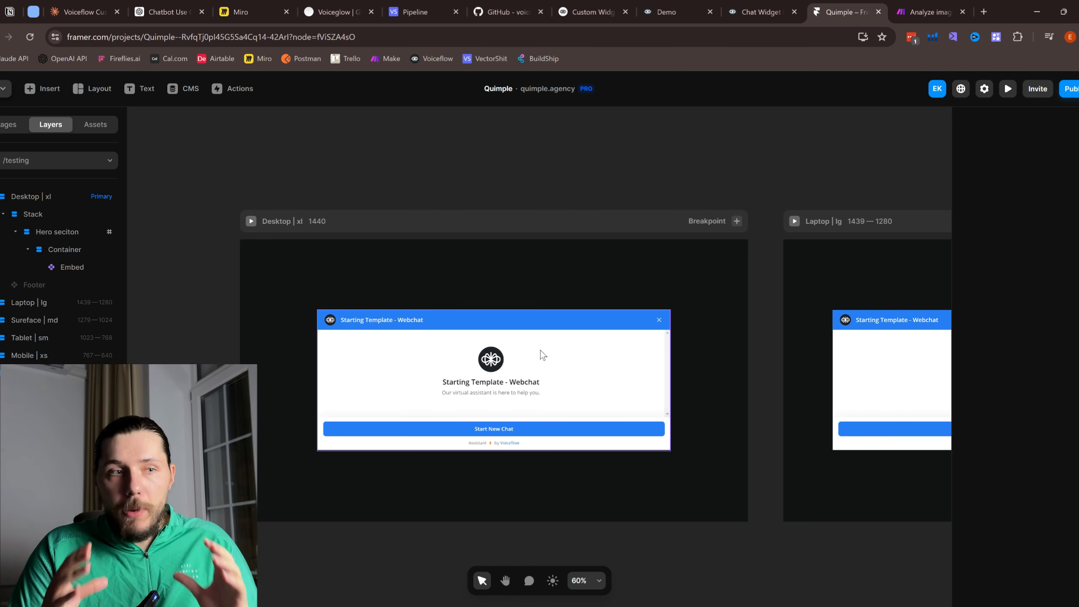
{"action": "scroll", "coordinate": [713, 458], "scroll_direction": "up", "scroll_amount": 1}
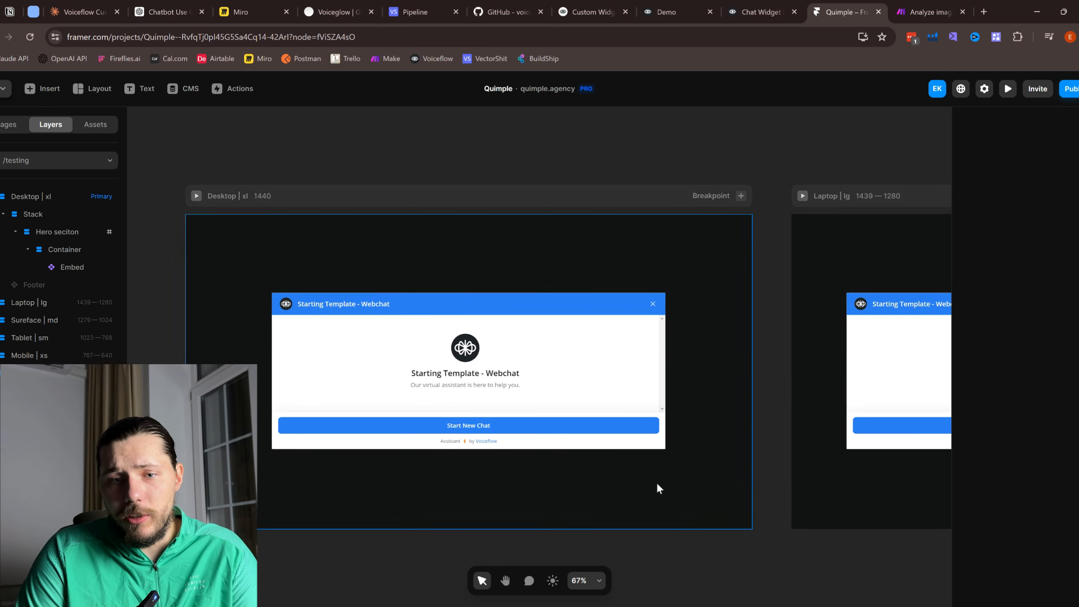
{"action": "scroll", "coordinate": [732, 500], "scroll_direction": "down", "scroll_amount": 1}
{"action": "scroll", "coordinate": [733, 500], "scroll_direction": "left", "scroll_amount": 1}
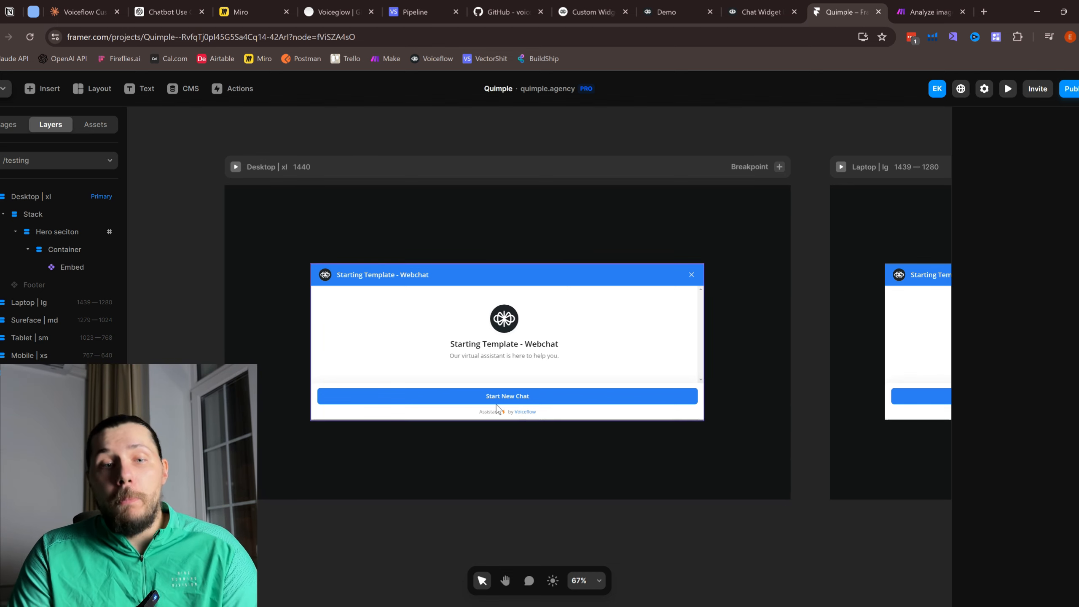
{"action": "scroll", "coordinate": [449, 383], "scroll_direction": "up", "scroll_amount": 3}
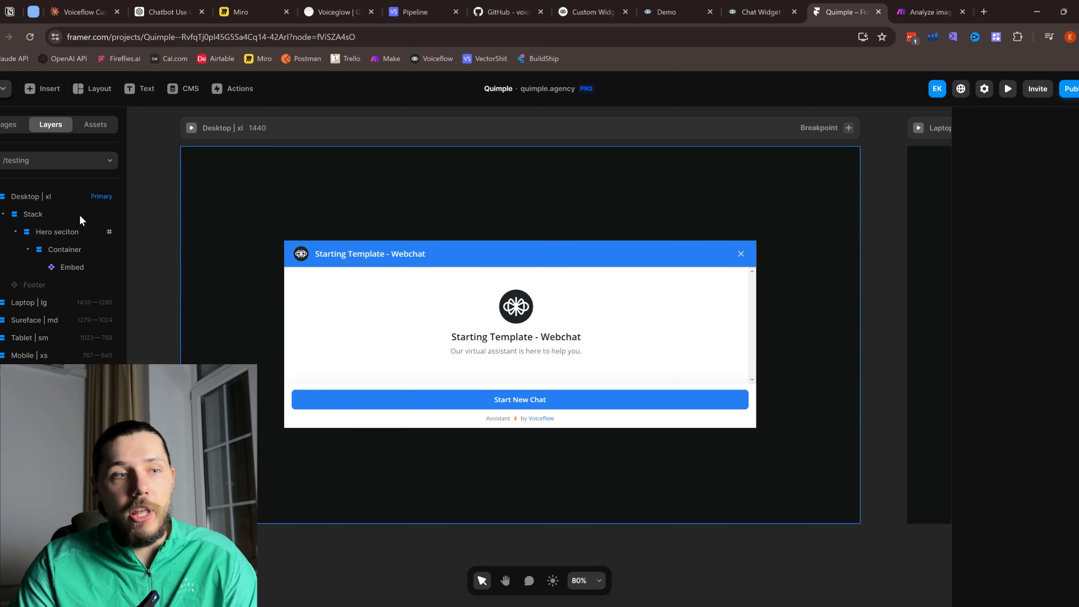
Step: Look over the Home page from the Pages list, then open the /testing page
{"action": "left_click", "coordinate": [15, 124]}
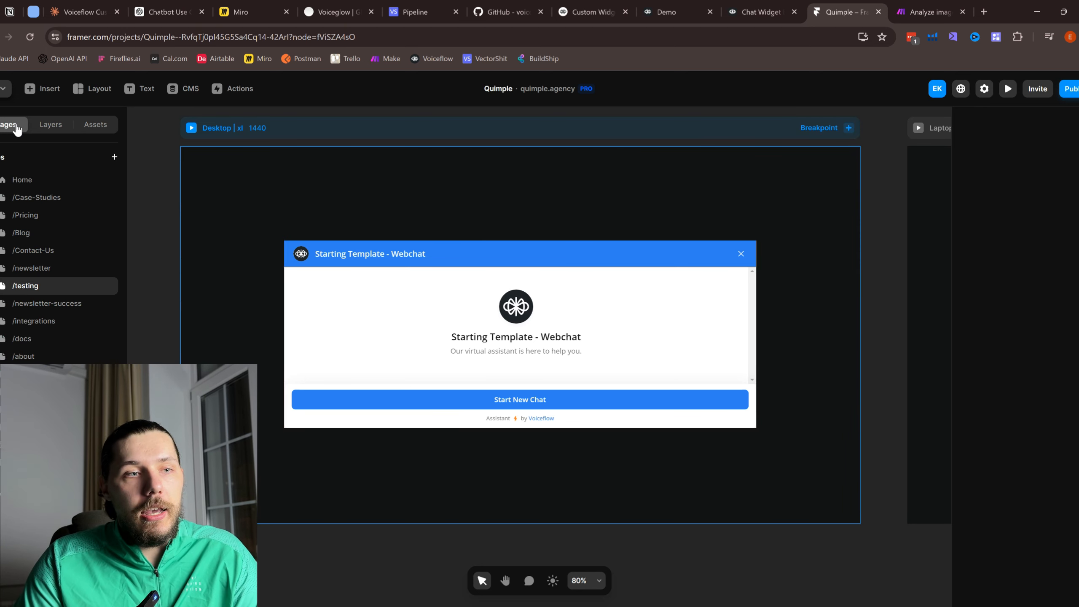
{"action": "left_click", "coordinate": [53, 180]}
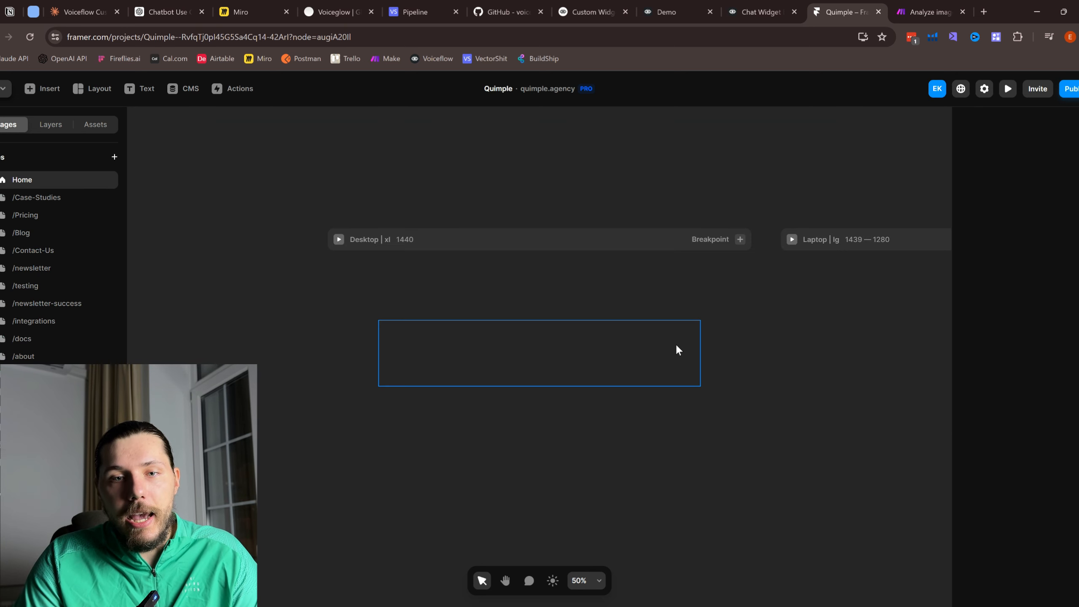
{"action": "scroll", "coordinate": [676, 339], "scroll_direction": "down", "scroll_amount": 10}
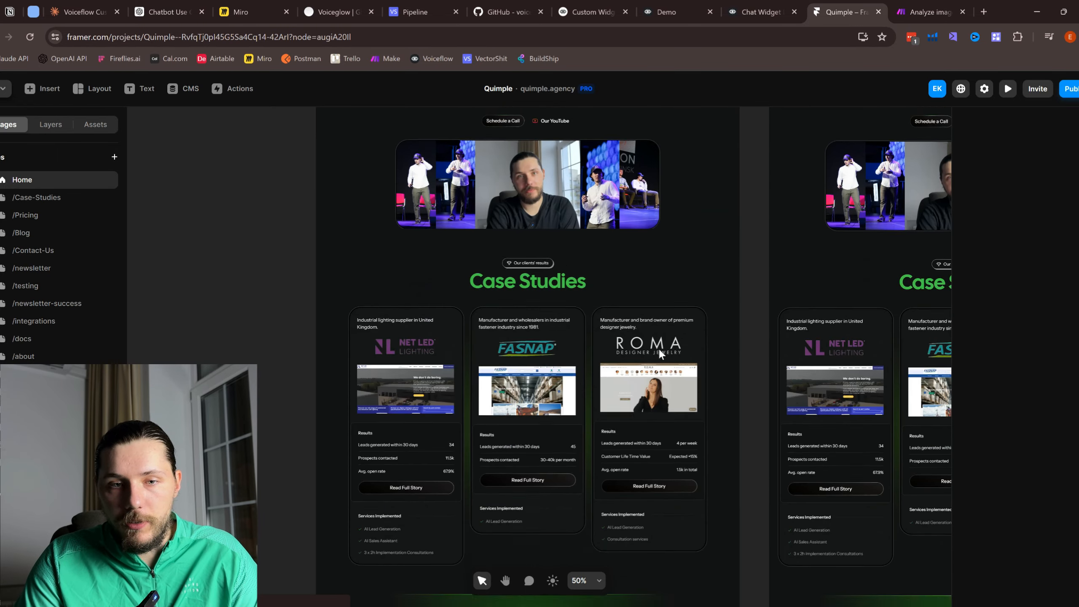
{"action": "scroll", "coordinate": [627, 376], "scroll_direction": "down", "scroll_amount": 4}
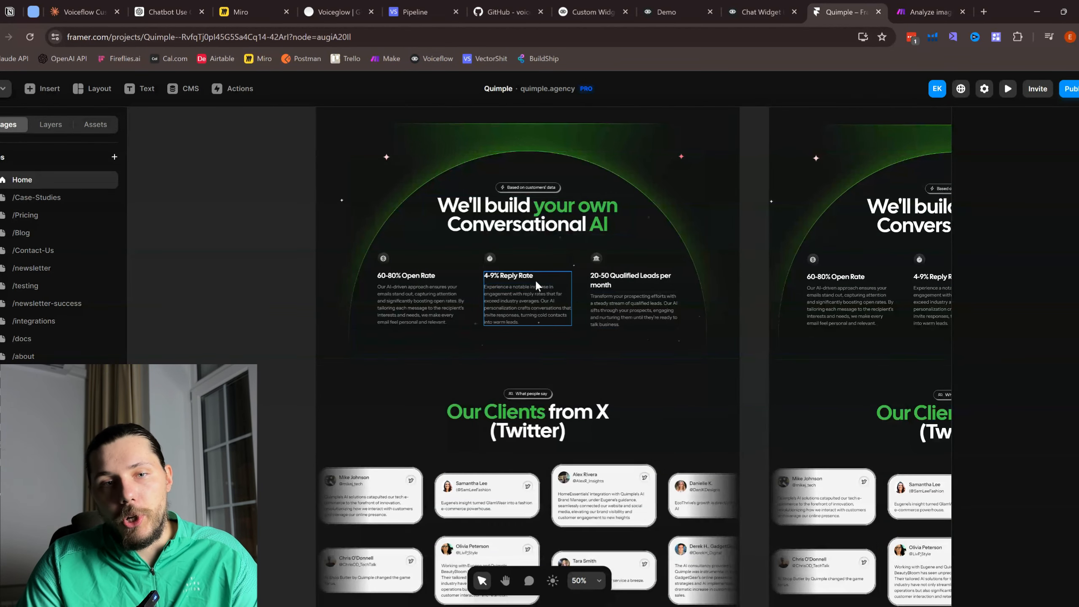
{"action": "scroll", "coordinate": [534, 279], "scroll_direction": "up", "scroll_amount": 2}
{"action": "scroll", "coordinate": [542, 284], "scroll_direction": "up", "scroll_amount": 1}
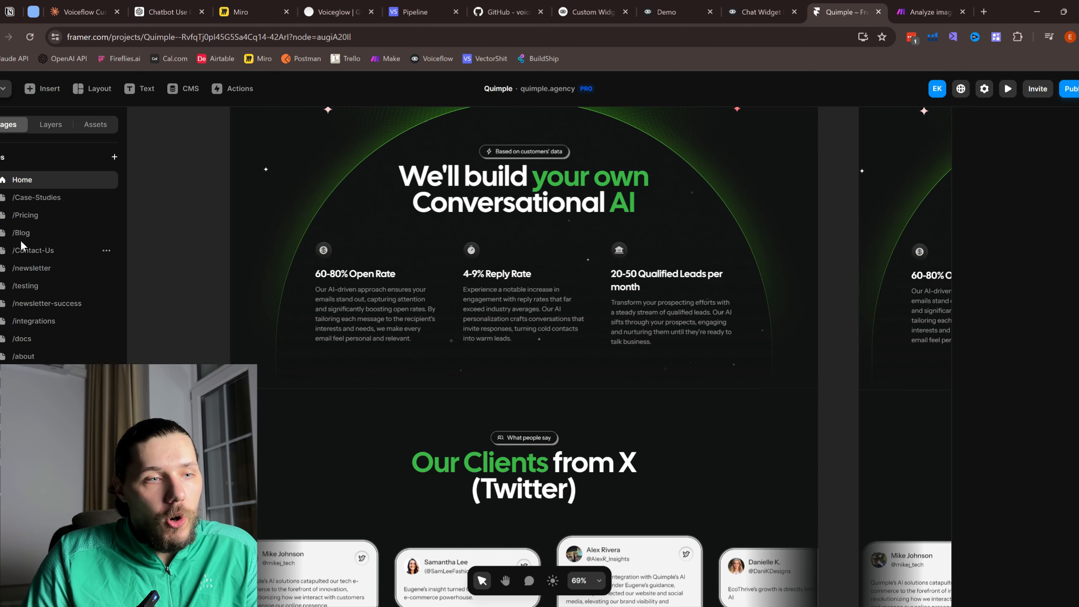
{"action": "left_click", "coordinate": [60, 289]}
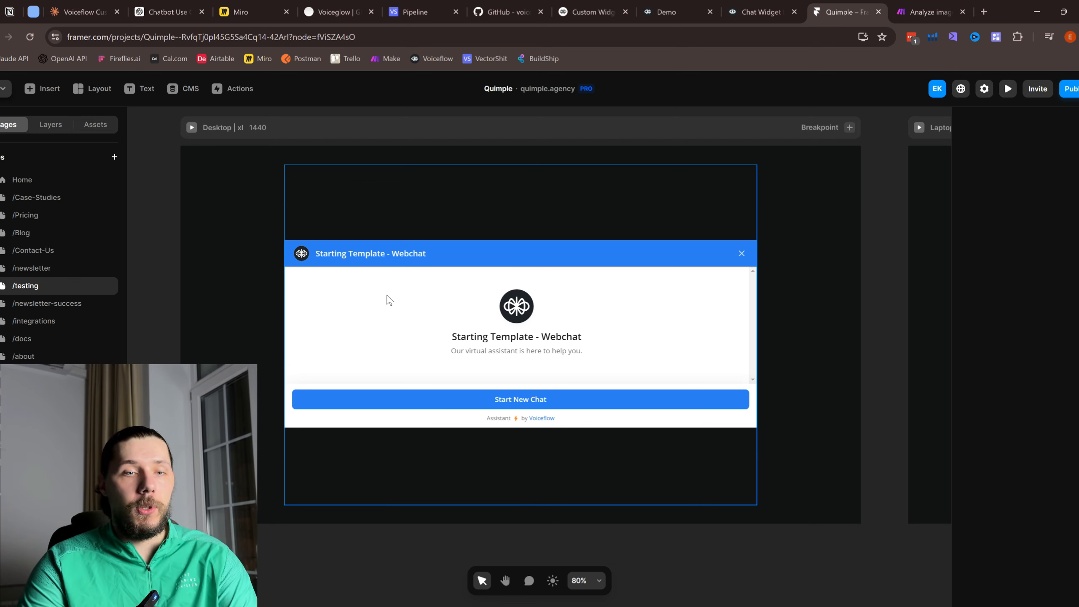
Step: Select the webchat Embed on /testing and read through its existing HTML code
{"action": "left_click", "coordinate": [389, 300]}
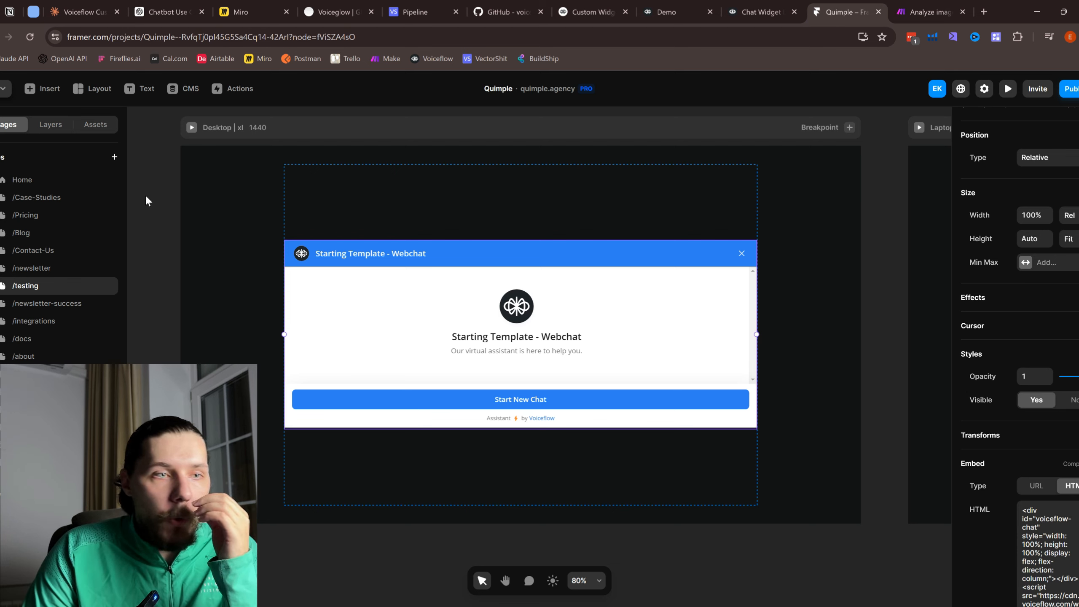
{"action": "left_click", "coordinate": [51, 124]}
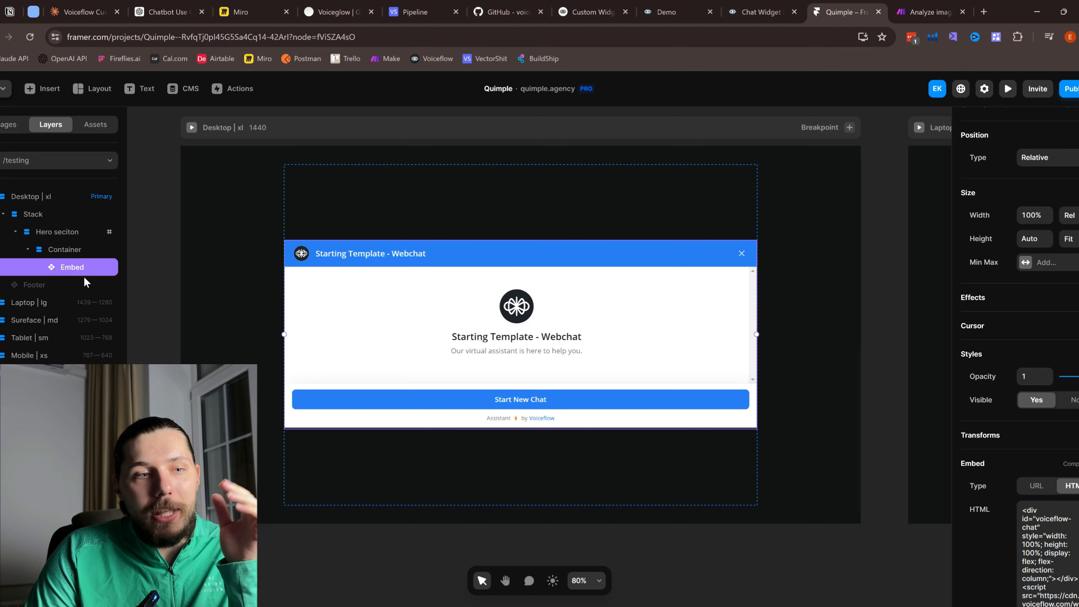
{"action": "scroll", "coordinate": [1027, 434], "scroll_direction": "down", "scroll_amount": 2}
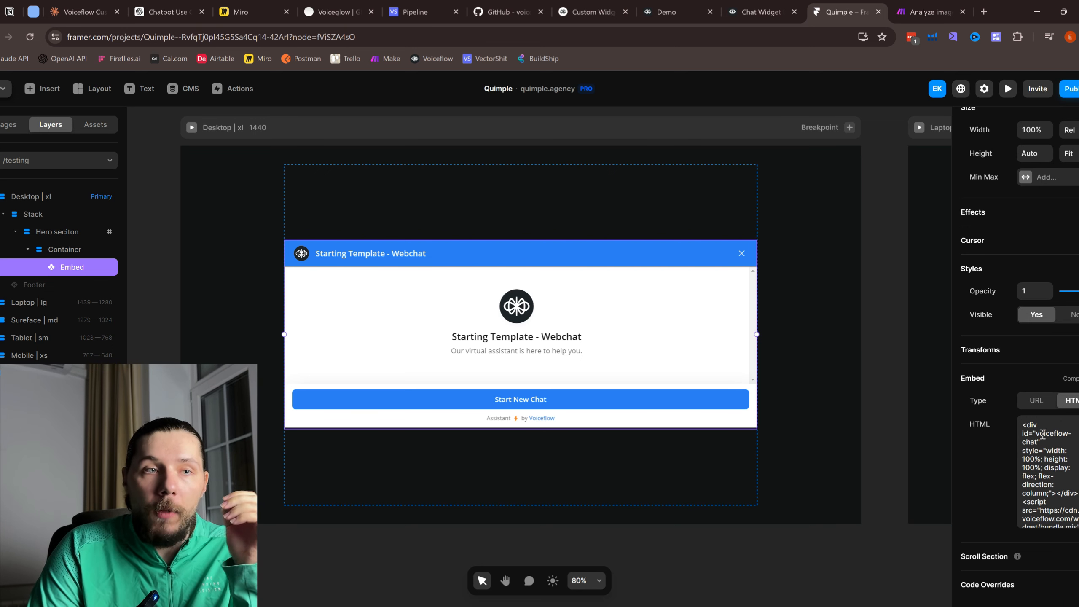
{"action": "left_click", "coordinate": [1054, 458]}
{"action": "key", "text": "ctrl+a"}
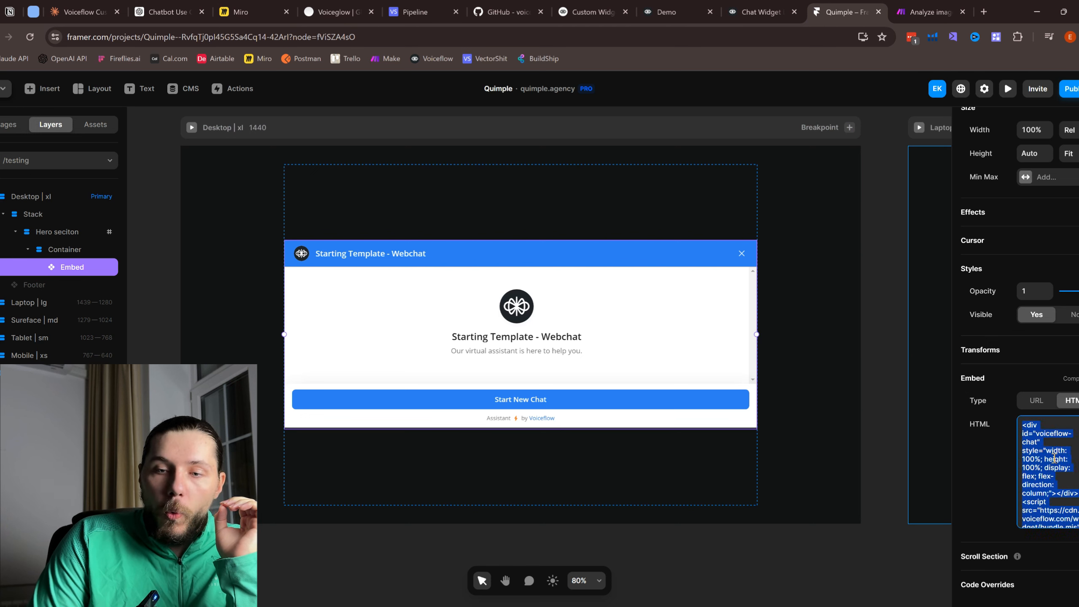
{"action": "scroll", "coordinate": [1054, 458], "scroll_direction": "down", "scroll_amount": 2}
{"action": "left_click", "coordinate": [1051, 459]}
{"action": "scroll", "coordinate": [1049, 460], "scroll_direction": "down", "scroll_amount": 15}
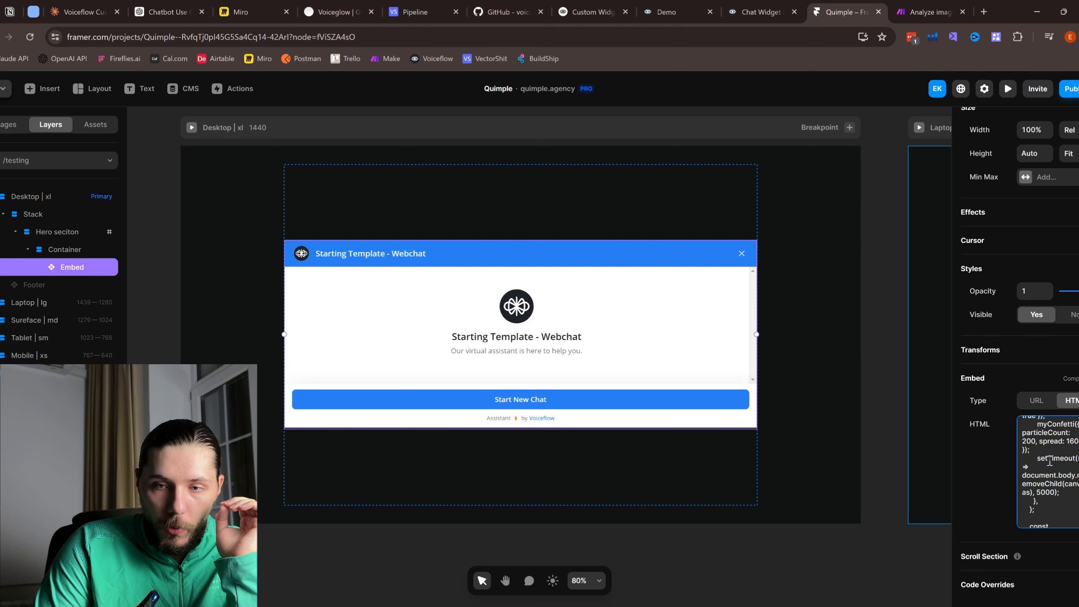
{"action": "scroll", "coordinate": [1049, 460], "scroll_direction": "down", "scroll_amount": 15}
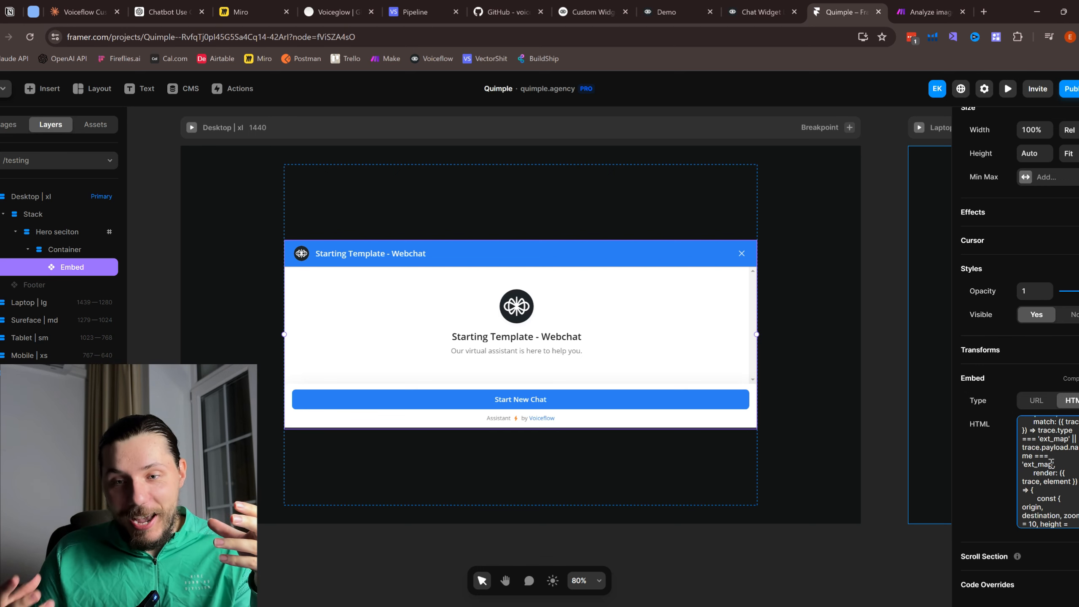
{"action": "scroll", "coordinate": [1050, 471], "scroll_direction": "up", "scroll_amount": 10}
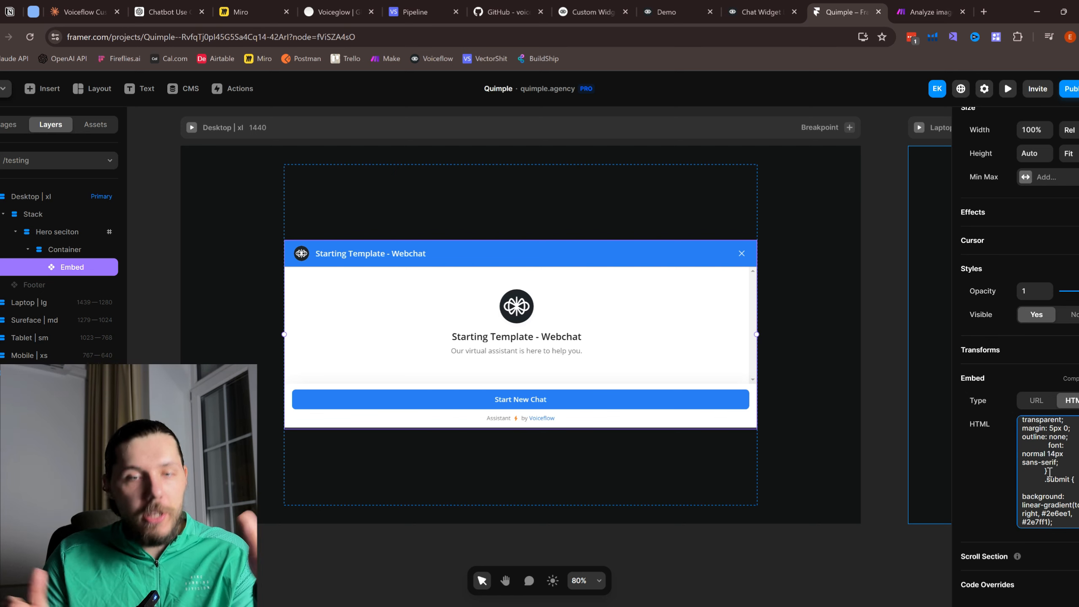
{"action": "scroll", "coordinate": [1048, 472], "scroll_direction": "up", "scroll_amount": 10}
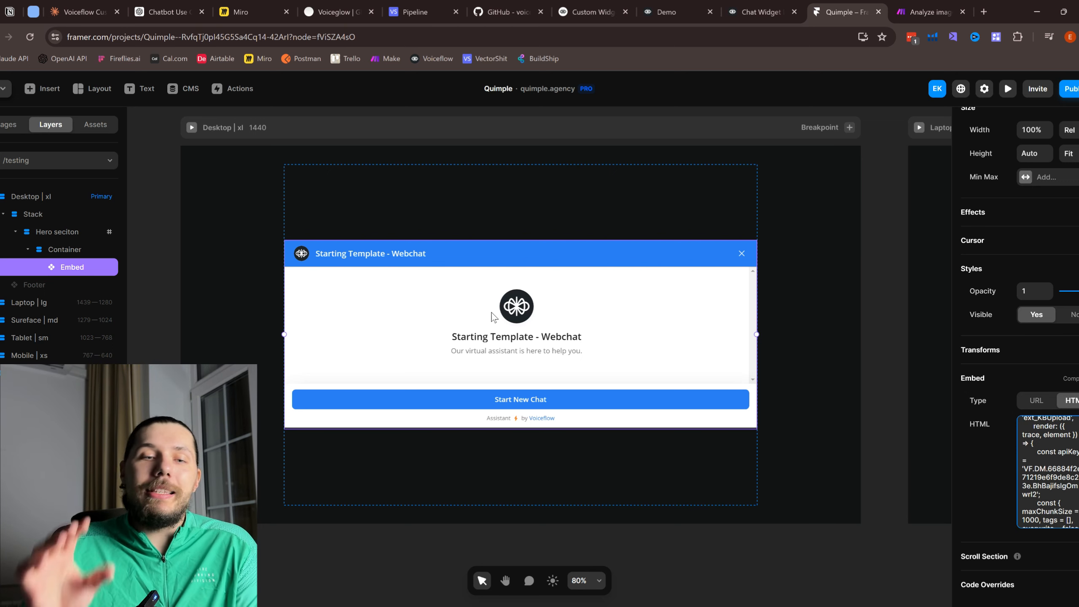
{"action": "scroll", "coordinate": [1035, 486], "scroll_direction": "down", "scroll_amount": 12}
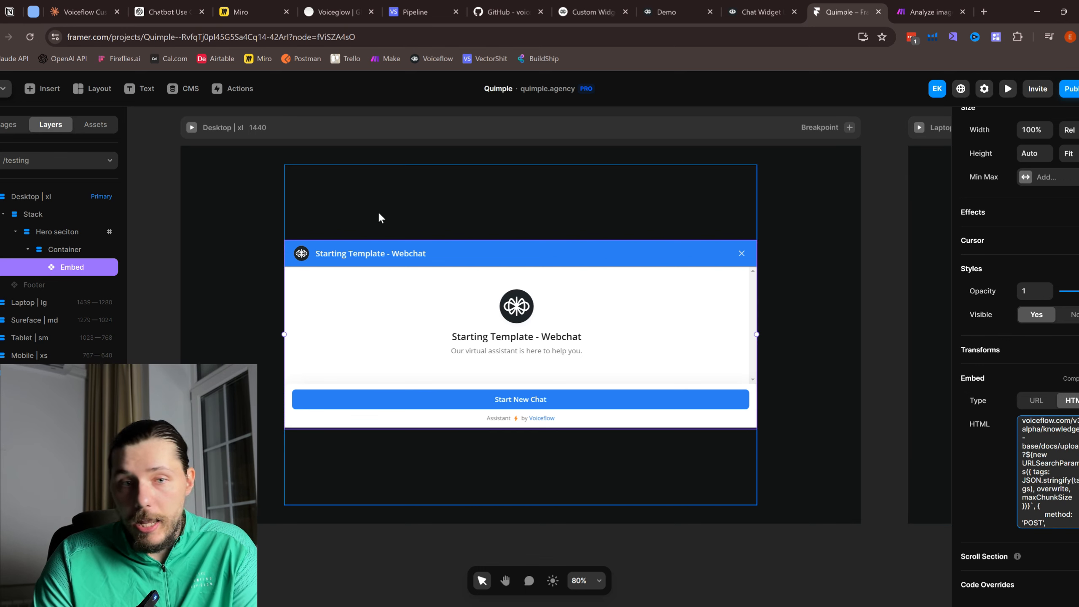
Step: Replace the embed's HTML with the new Voiceflow chat widget script
{"action": "left_click", "coordinate": [1042, 466]}
{"action": "key", "text": "ctrl+a"}
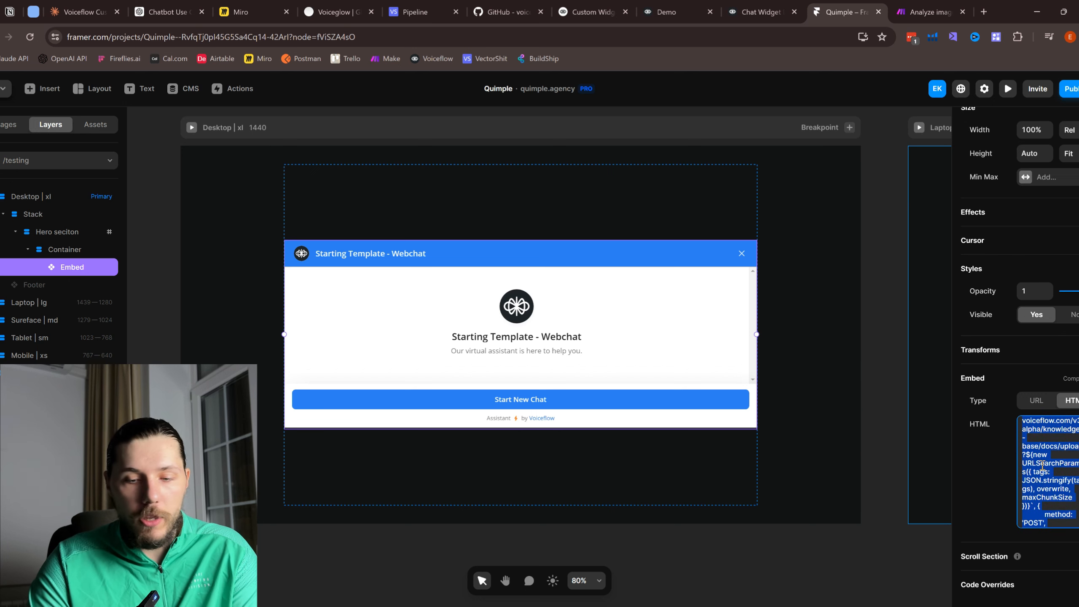
{"action": "key", "text": "BackSpace"}
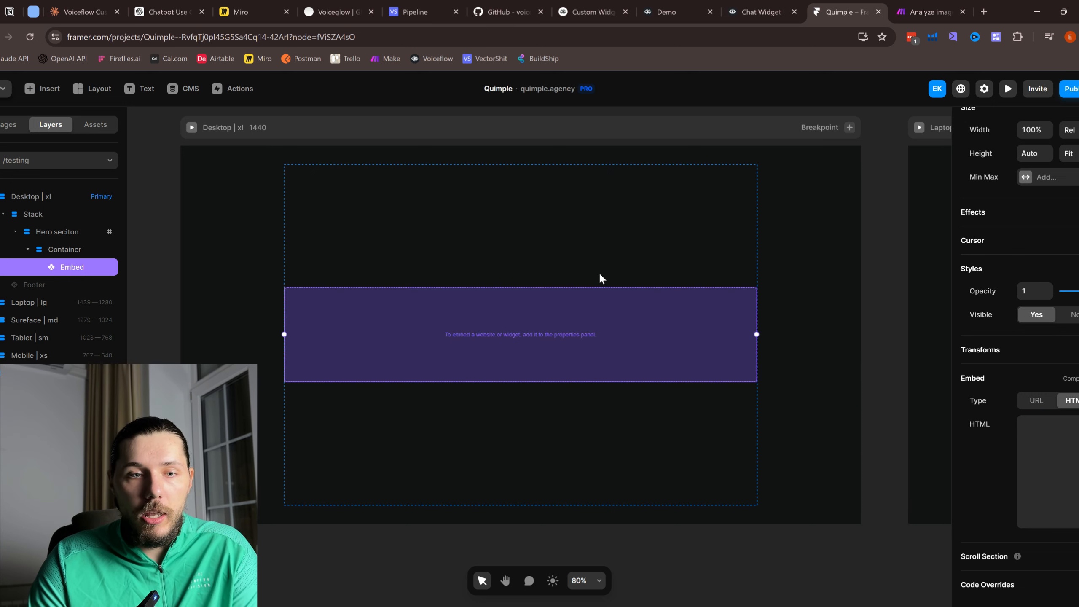
{"action": "key", "text": "ctrl+v"}
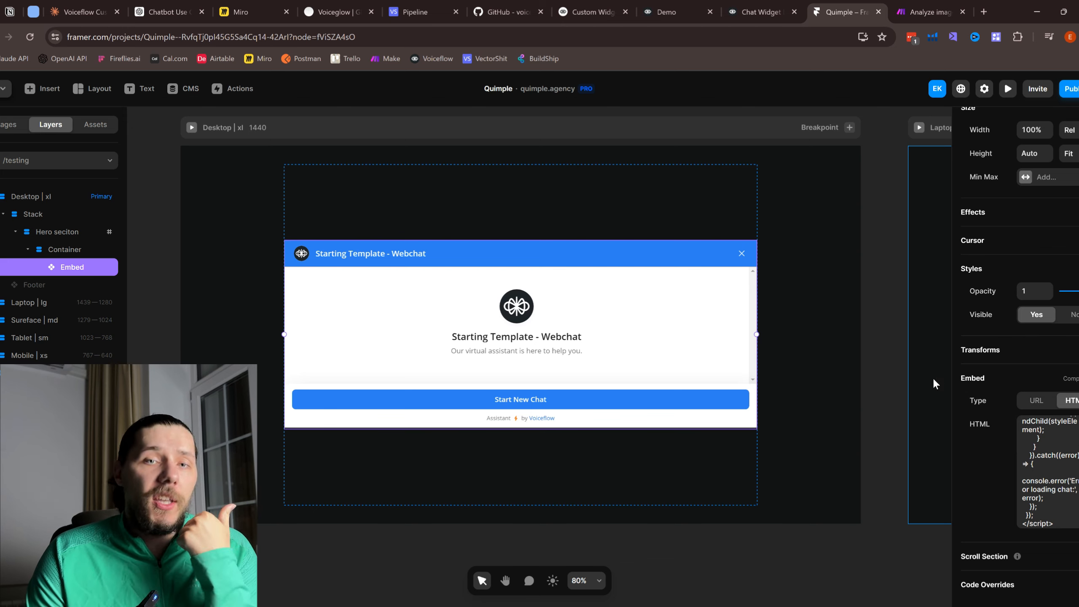
Step: Drag a new empty Custom Action step onto the Chat Widget Extensions DEMO canvas
{"action": "left_click", "coordinate": [760, 12]}
{"action": "scroll", "coordinate": [708, 334], "scroll_direction": "down", "scroll_amount": 5}
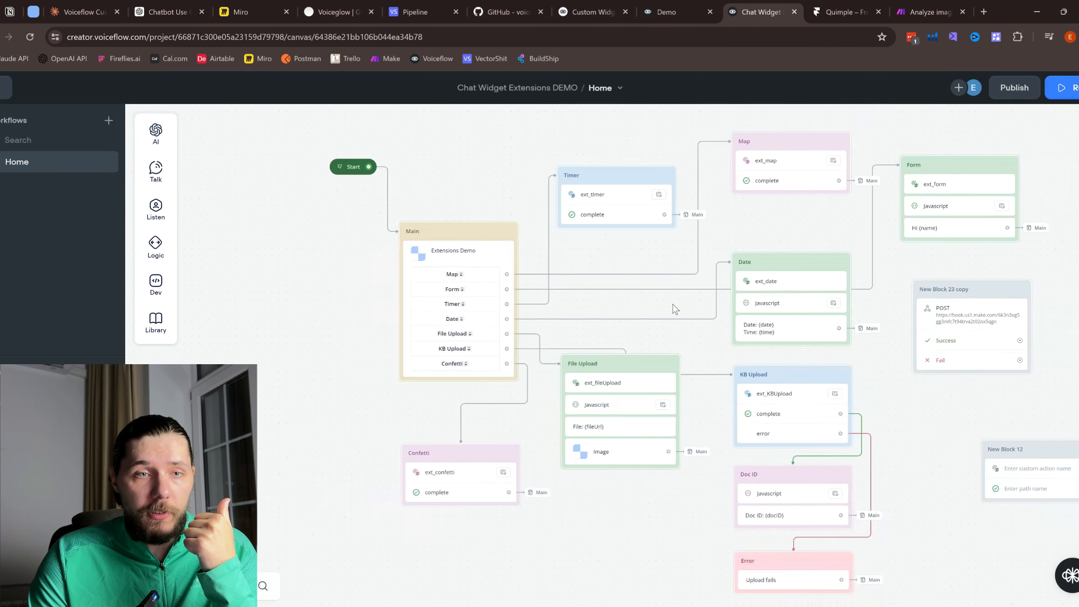
{"action": "scroll", "coordinate": [637, 276], "scroll_direction": "right", "scroll_amount": 2}
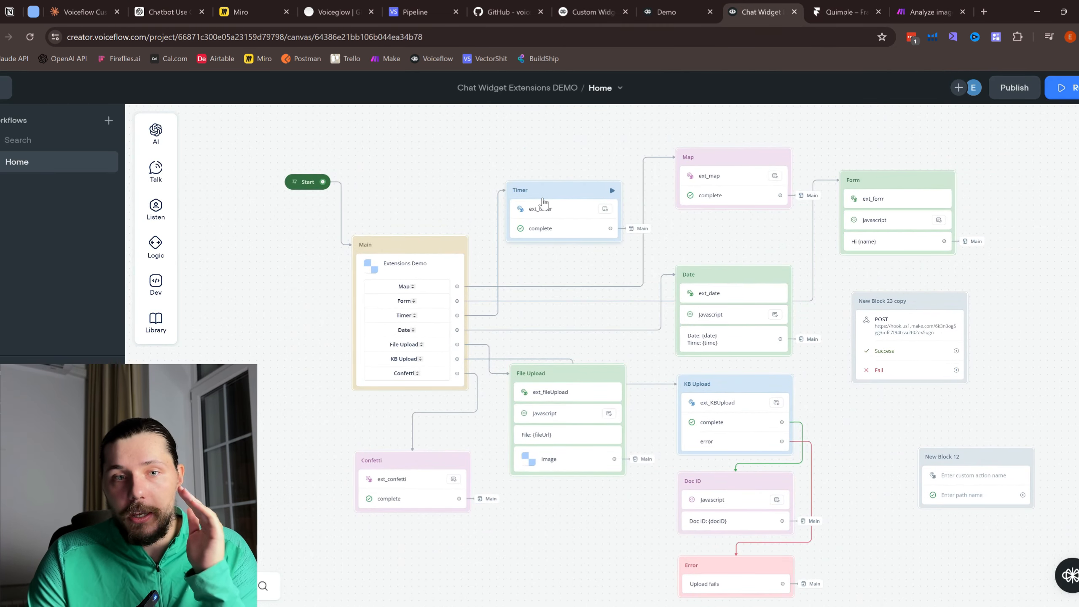
{"action": "left_click", "coordinate": [854, 9]}
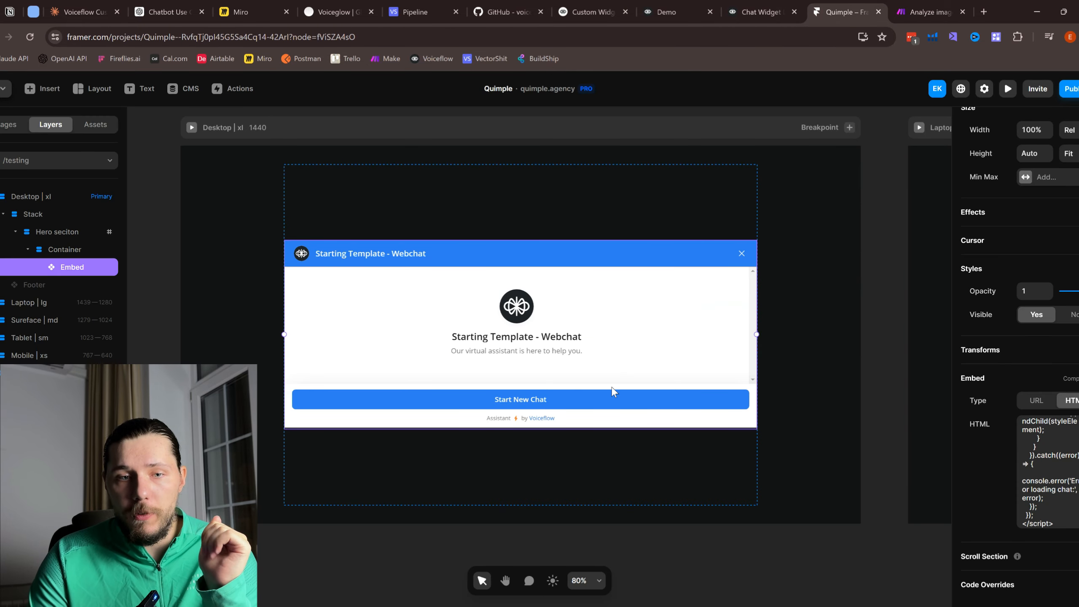
{"action": "left_click", "coordinate": [786, 15]}
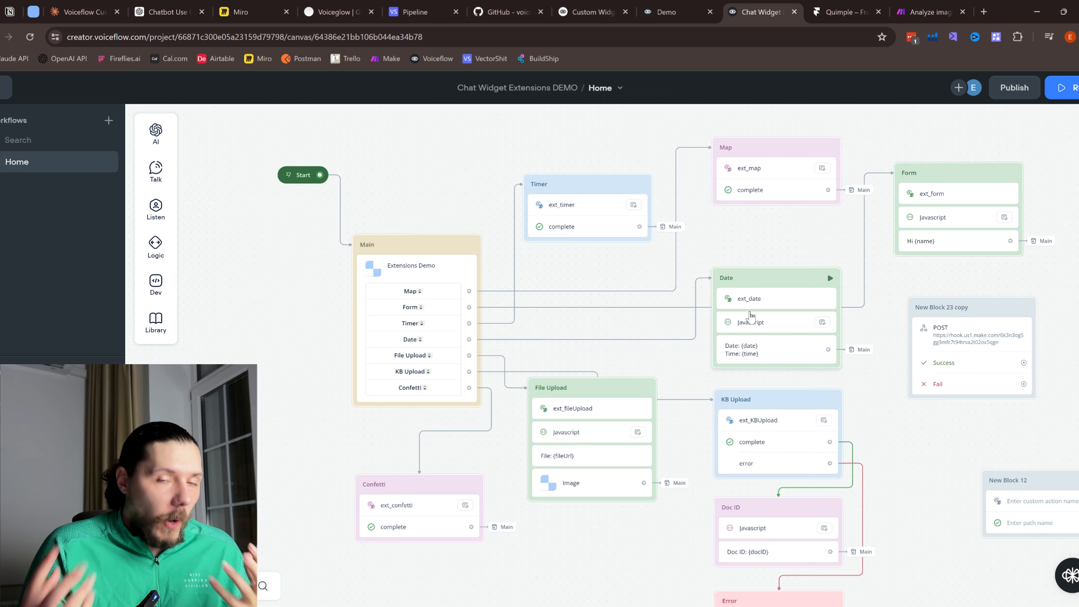
{"action": "scroll", "coordinate": [565, 225], "scroll_direction": "up", "scroll_amount": 3}
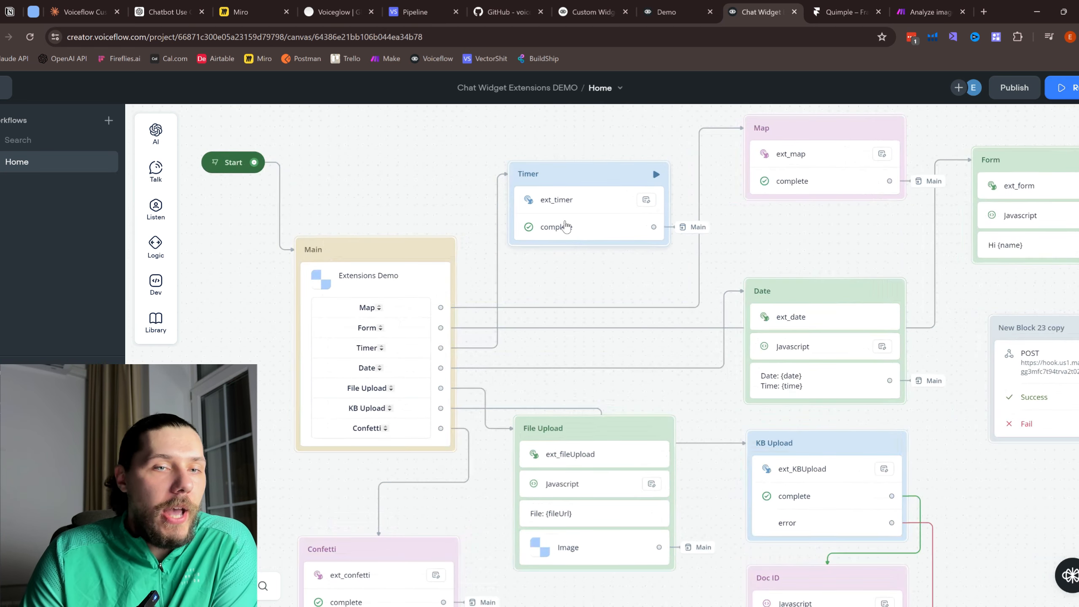
{"action": "scroll", "coordinate": [650, 169], "scroll_direction": "down", "scroll_amount": 3}
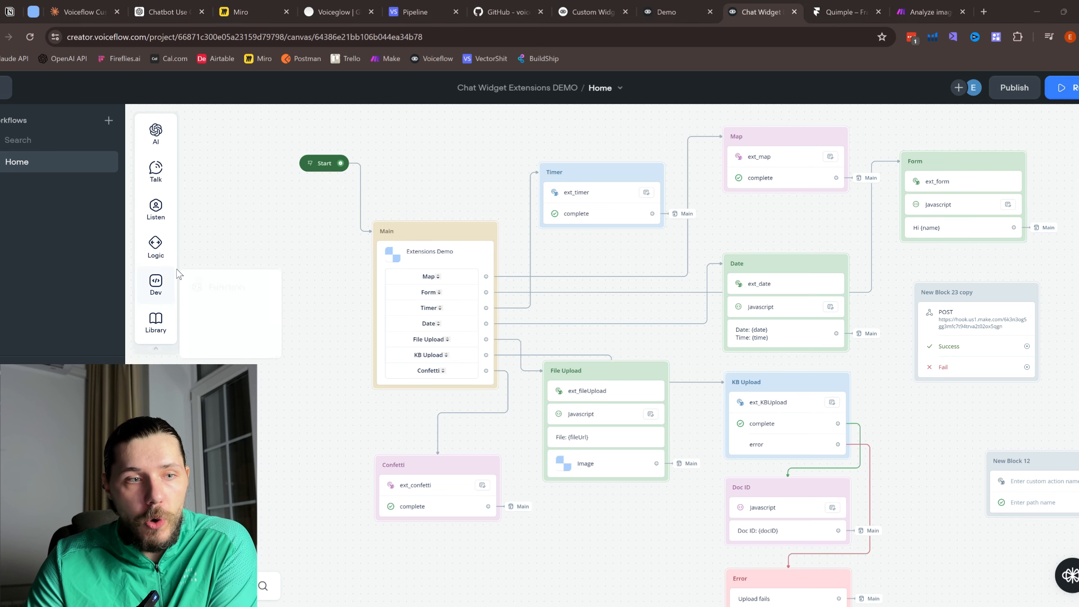
{"action": "left_click_drag", "start_coordinate": [238, 350], "coordinate": [302, 416]}
{"action": "scroll", "coordinate": [605, 198], "scroll_direction": "up", "scroll_amount": 3}
Step: Inspect the Timer step's ext_timer action name and its JSON body setting duration to 5
{"action": "left_click", "coordinate": [560, 185]}
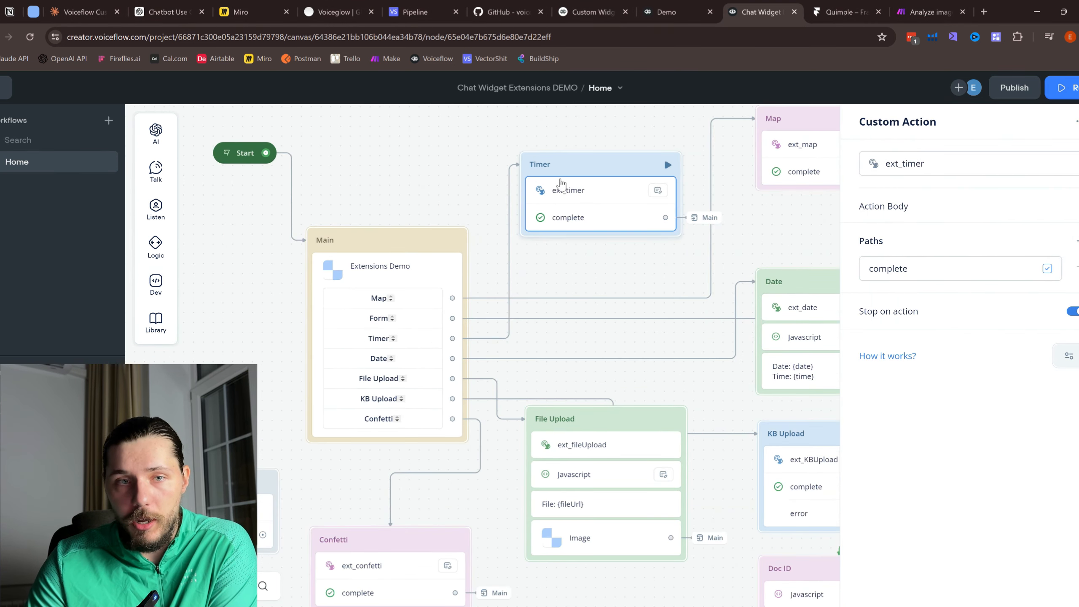
{"action": "left_click_drag", "start_coordinate": [872, 121], "coordinate": [936, 135]}
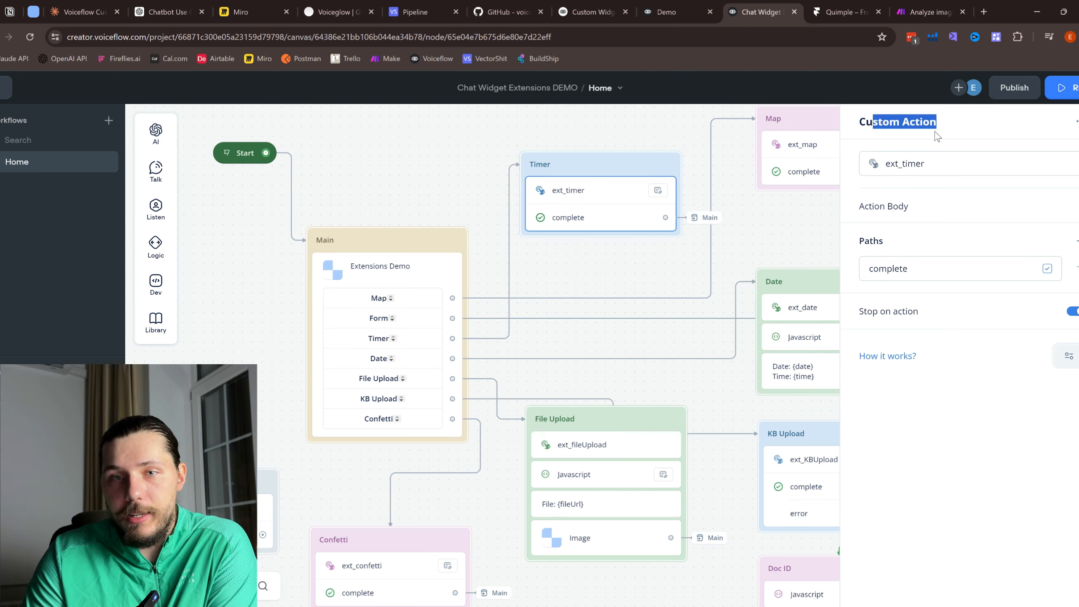
{"action": "double_click", "coordinate": [893, 165]}
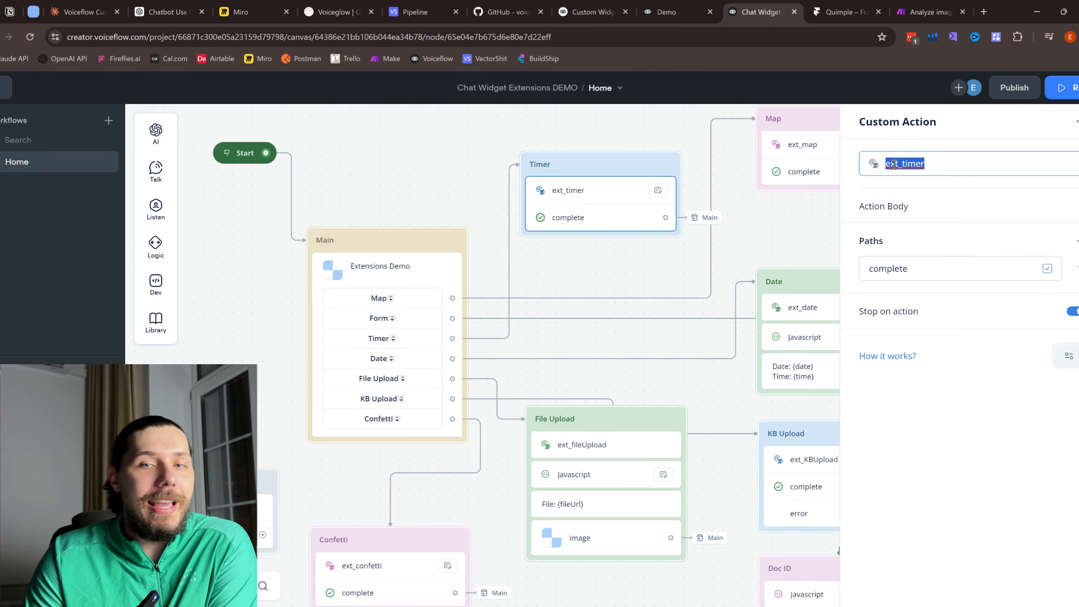
{"action": "left_click", "coordinate": [919, 165]}
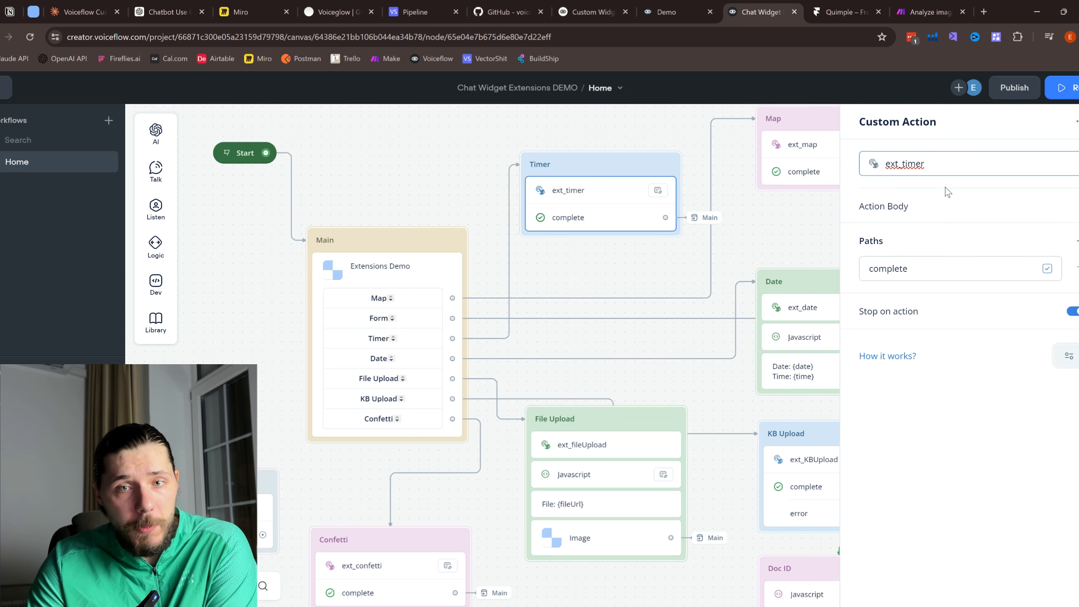
{"action": "left_click", "coordinate": [1027, 208]}
{"action": "key", "text": "ctrl+a"}
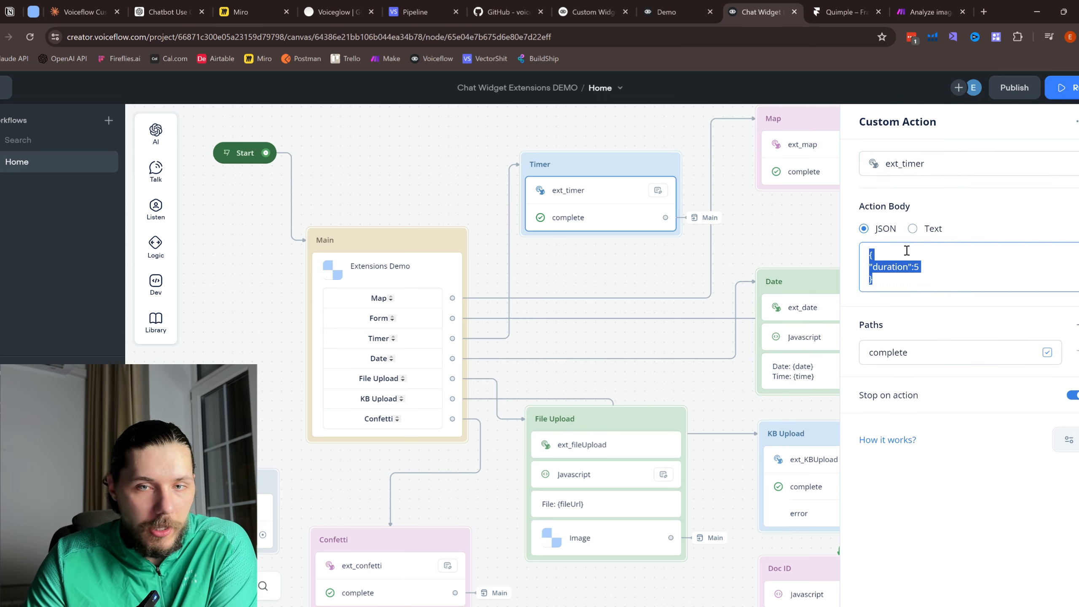
{"action": "left_click", "coordinate": [928, 269]}
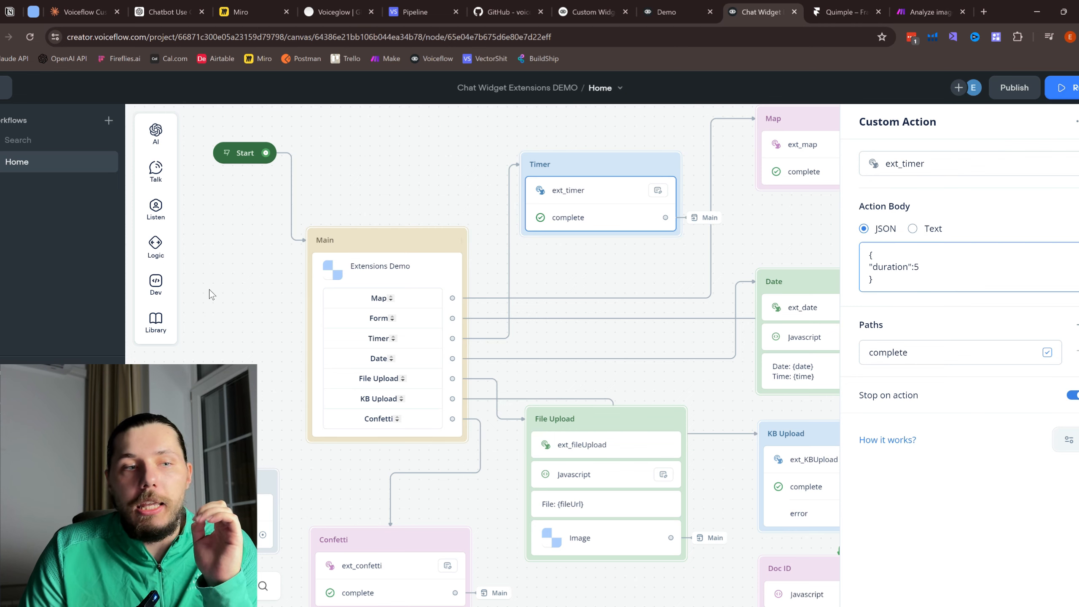
Step: Move New Block 13 higher on the canvas and select the Timer step's ext_timer name
{"action": "left_click_drag", "start_coordinate": [250, 330], "coordinate": [330, 269]}
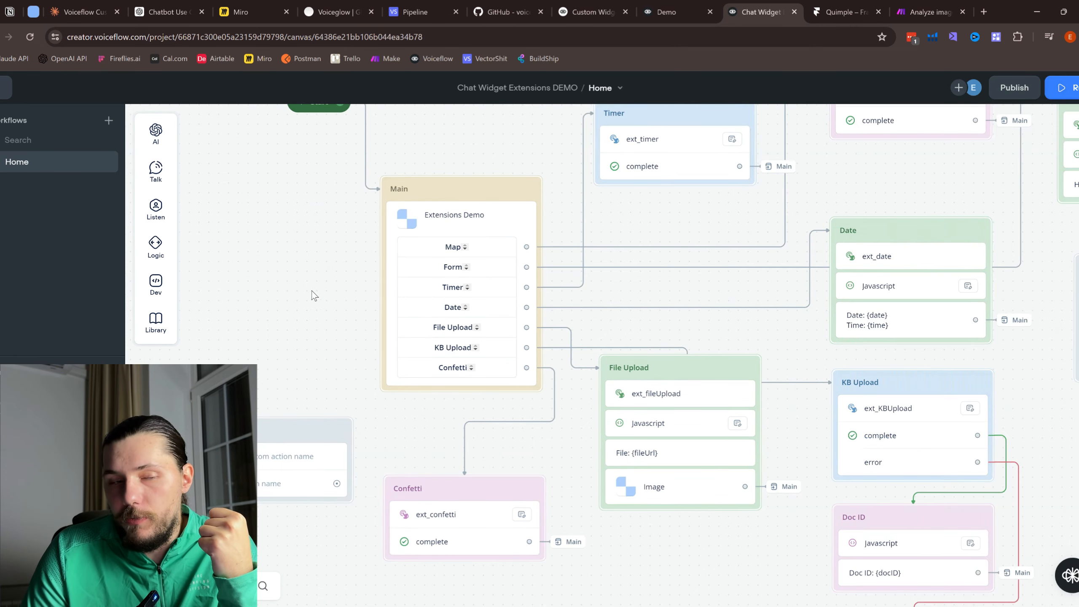
{"action": "left_click_drag", "start_coordinate": [262, 329], "coordinate": [306, 270]}
{"action": "left_click_drag", "start_coordinate": [317, 359], "coordinate": [301, 316]}
{"action": "left_click_drag", "start_coordinate": [406, 216], "coordinate": [403, 373]}
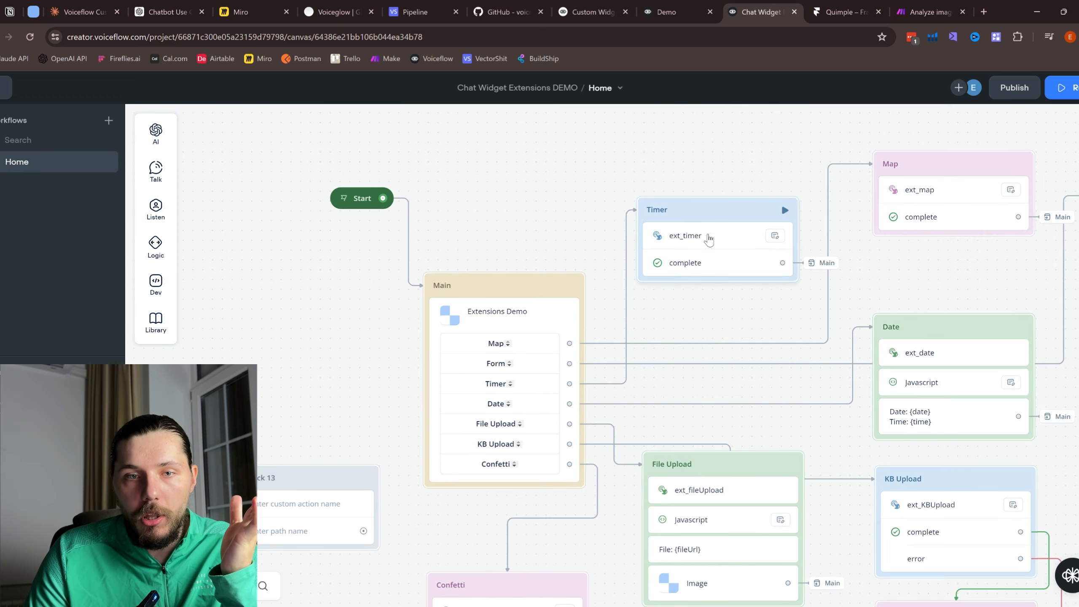
{"action": "left_click", "coordinate": [703, 236]}
{"action": "left_click_drag", "start_coordinate": [980, 159], "coordinate": [862, 162]}
{"action": "key", "text": "ctrl+c"}
Step: Paste ext_timer as the action name of New Block 13's empty custom action
{"action": "left_click", "coordinate": [325, 476]}
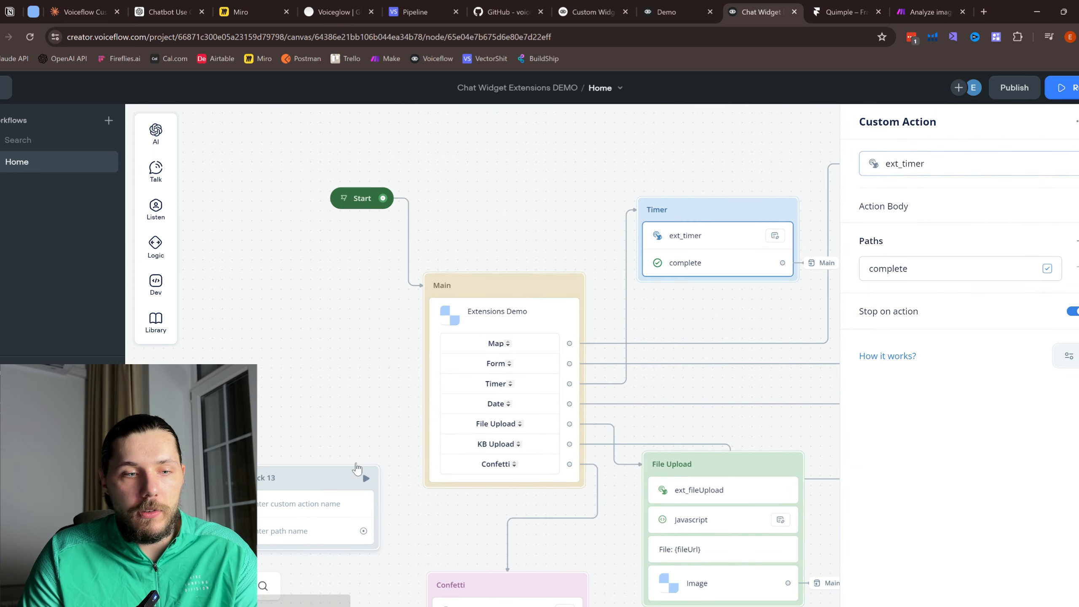
{"action": "left_click", "coordinate": [939, 163]}
{"action": "key", "text": "ctrl+v"}
{"action": "left_click", "coordinate": [727, 239]}
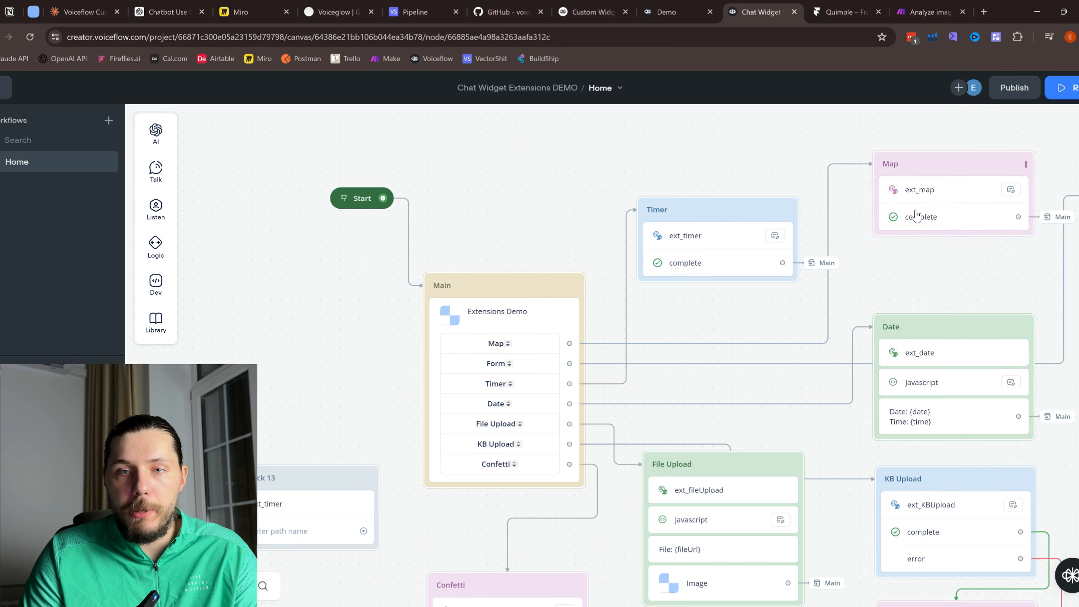
{"action": "left_click", "coordinate": [747, 239]}
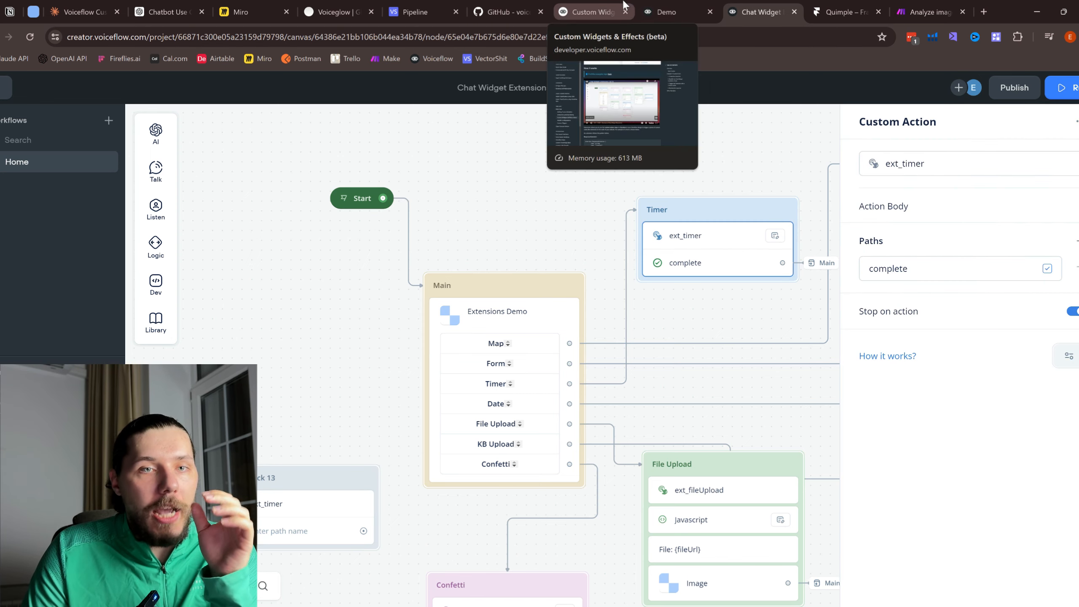
{"action": "left_click", "coordinate": [846, 12]}
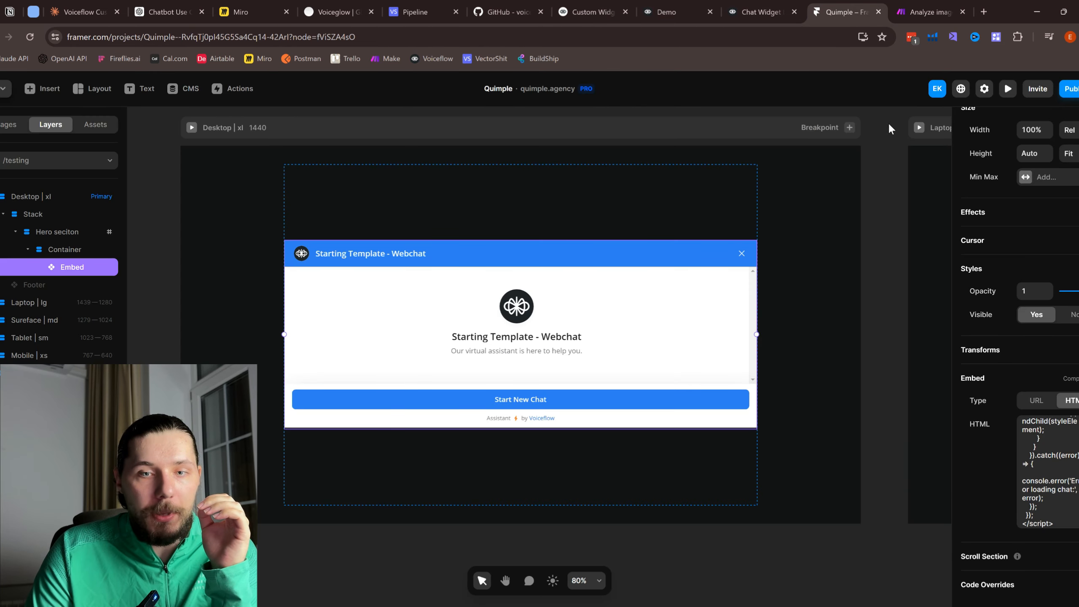
{"action": "scroll", "coordinate": [1055, 459], "scroll_direction": "up", "scroll_amount": 5}
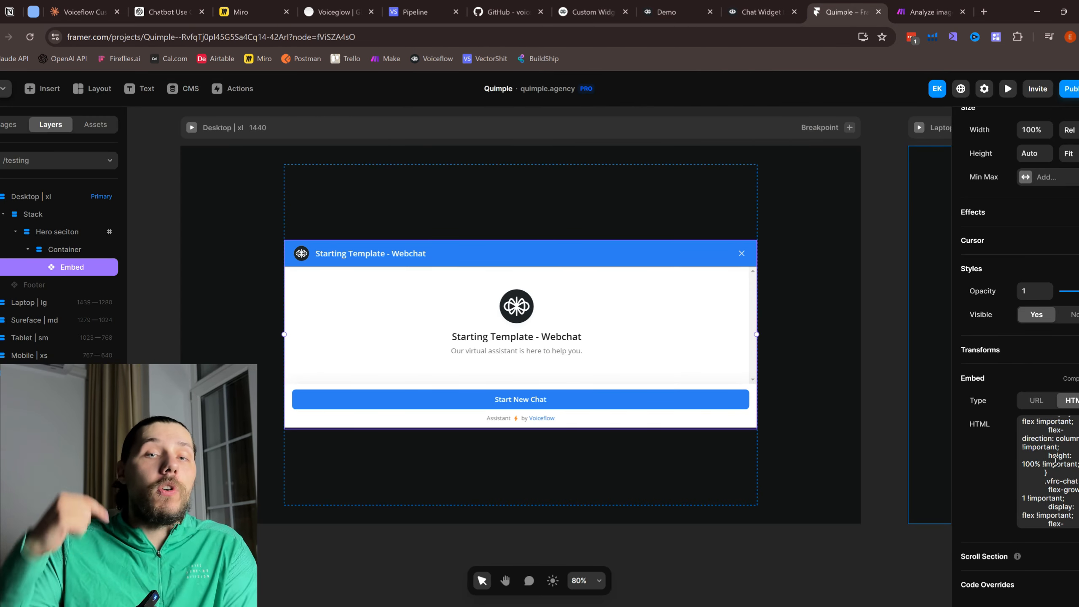
{"action": "left_click", "coordinate": [785, 6]}
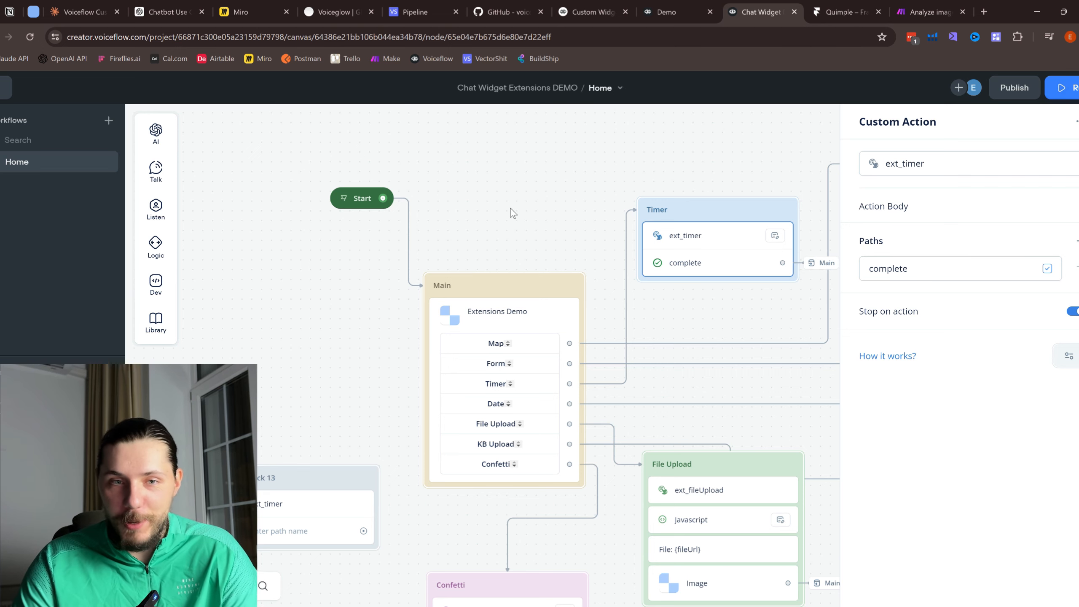
Step: Delete New Block 13 from the canvas
{"action": "right_click", "coordinate": [379, 461]}
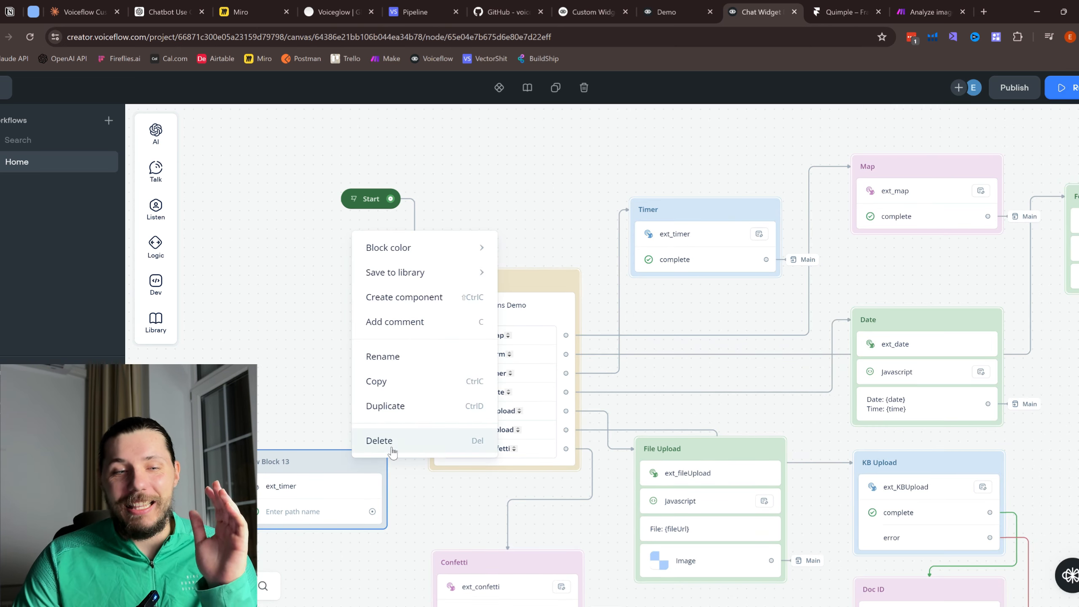
{"action": "left_click", "coordinate": [380, 440]}
{"action": "left_click_drag", "start_coordinate": [672, 322], "coordinate": [624, 296]}
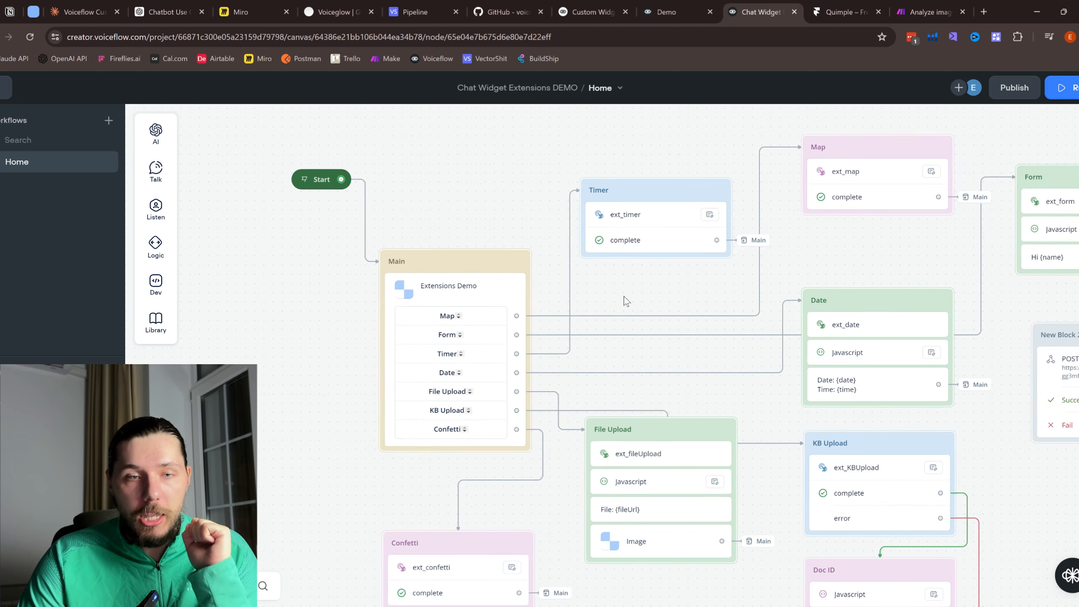
Step: Publish a new version of the Voiceflow agent
{"action": "left_click", "coordinate": [1015, 91]}
{"action": "left_click", "coordinate": [632, 236]}
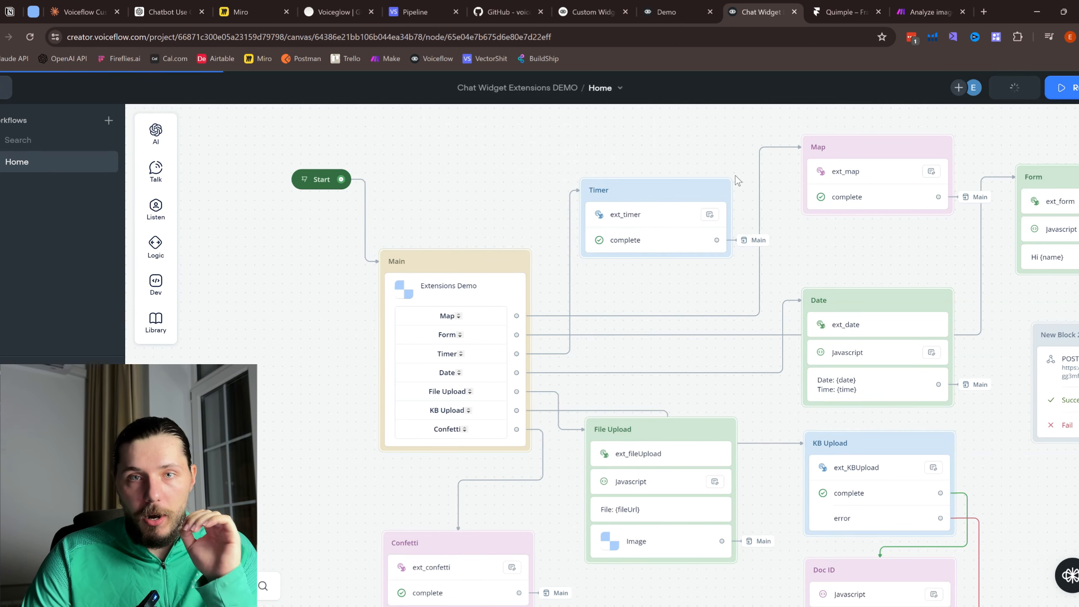
{"action": "left_click", "coordinate": [849, 5]}
Step: Update the published Framer site and open the live quimple.agency testing page
{"action": "left_click", "coordinate": [1069, 88]}
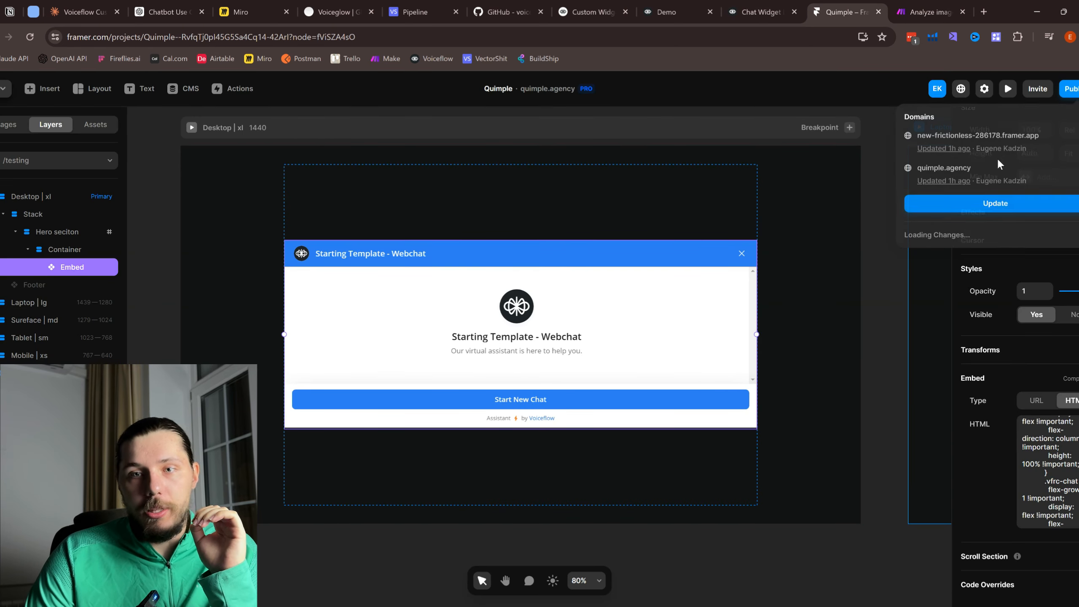
{"action": "left_click", "coordinate": [998, 205]}
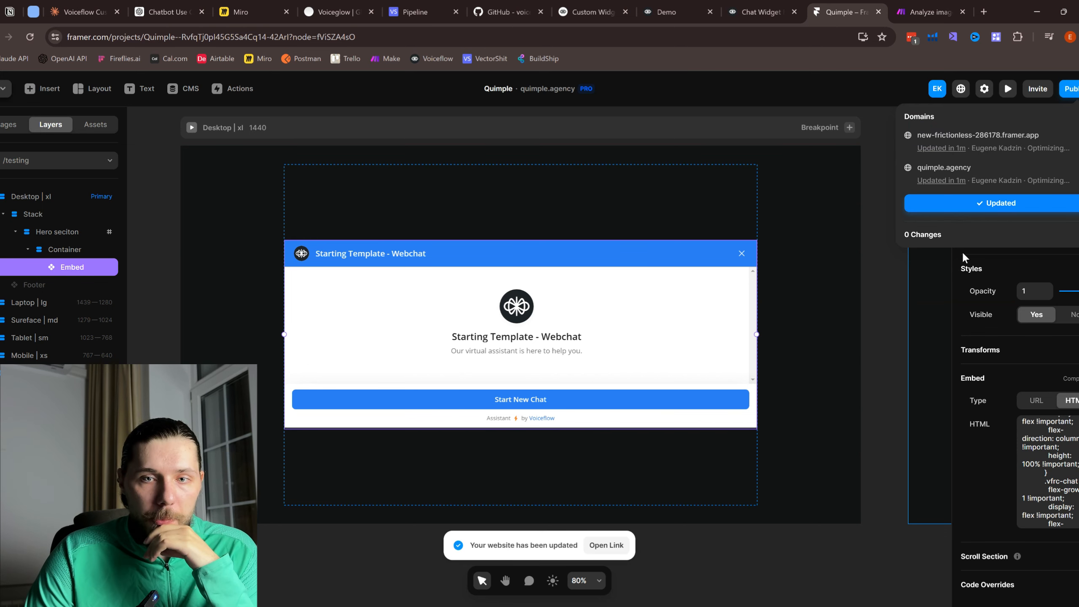
{"action": "left_click", "coordinate": [944, 167]}
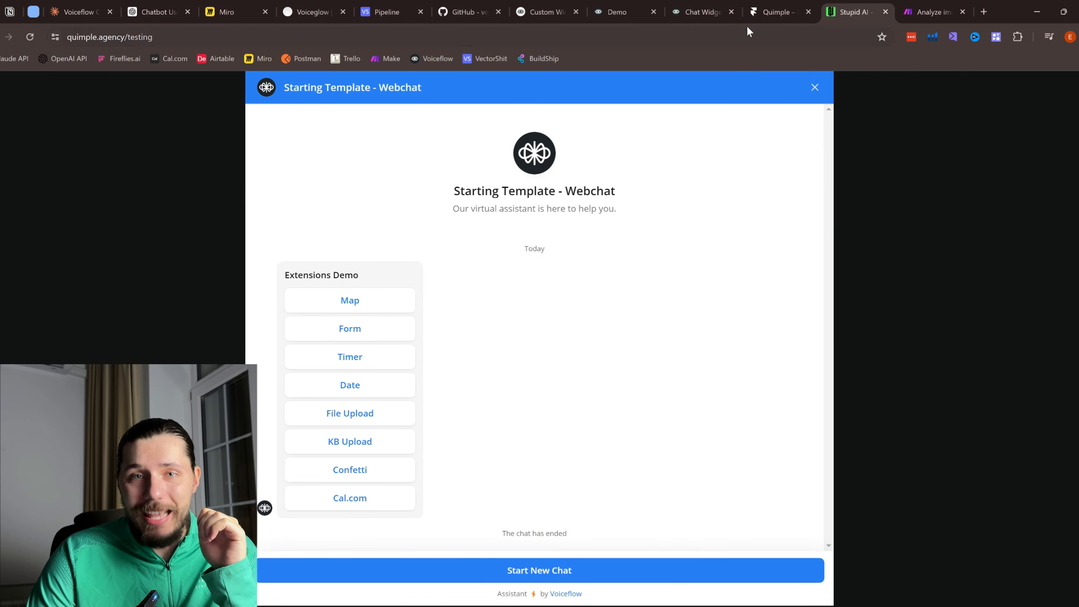
{"action": "left_click", "coordinate": [769, 16]}
{"action": "left_click", "coordinate": [106, 334]}
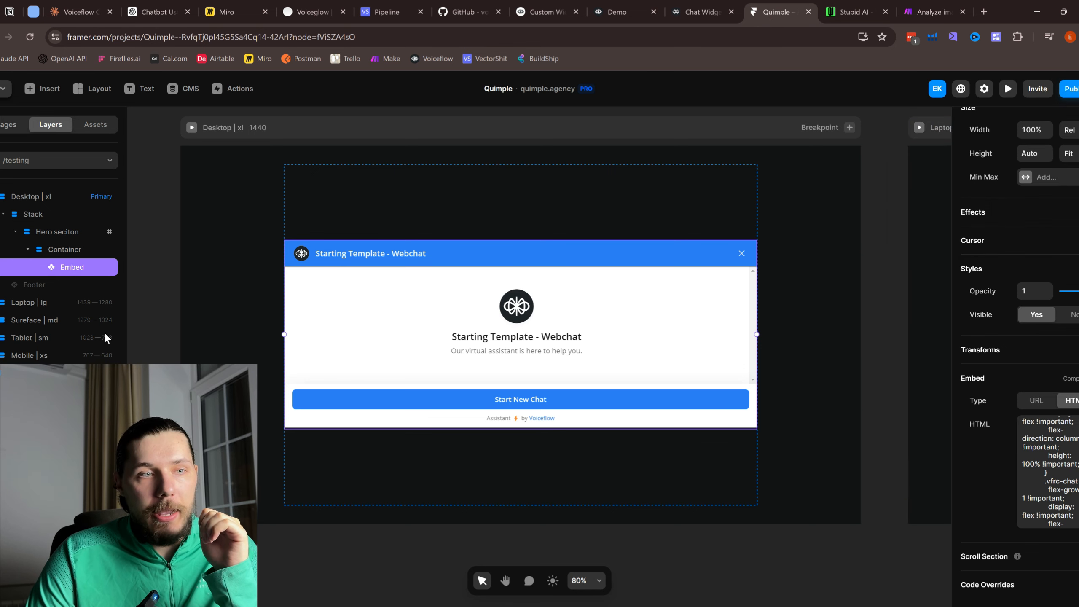
{"action": "left_click", "coordinate": [9, 130]}
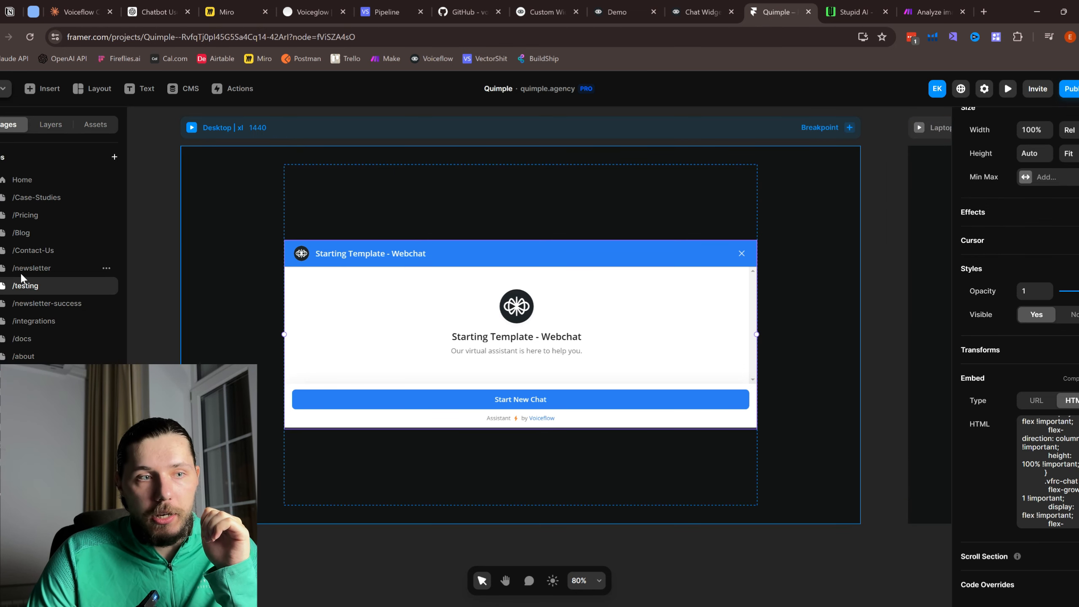
{"action": "left_click", "coordinate": [866, 6]}
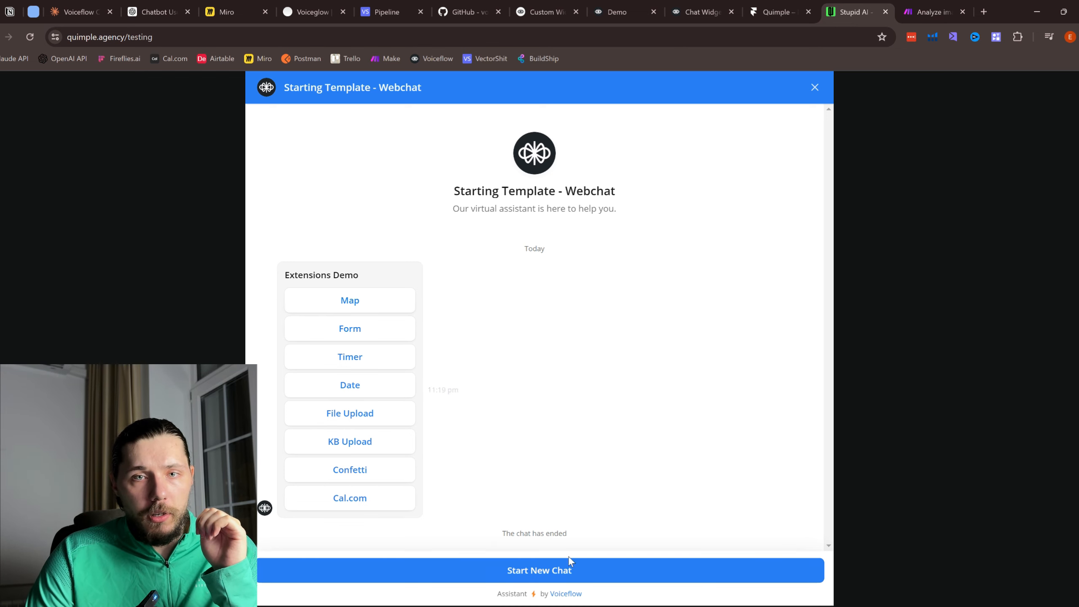
Step: Start a new chat session on the live page and rearrange the browser tabs beside it
{"action": "left_click", "coordinate": [536, 570]}
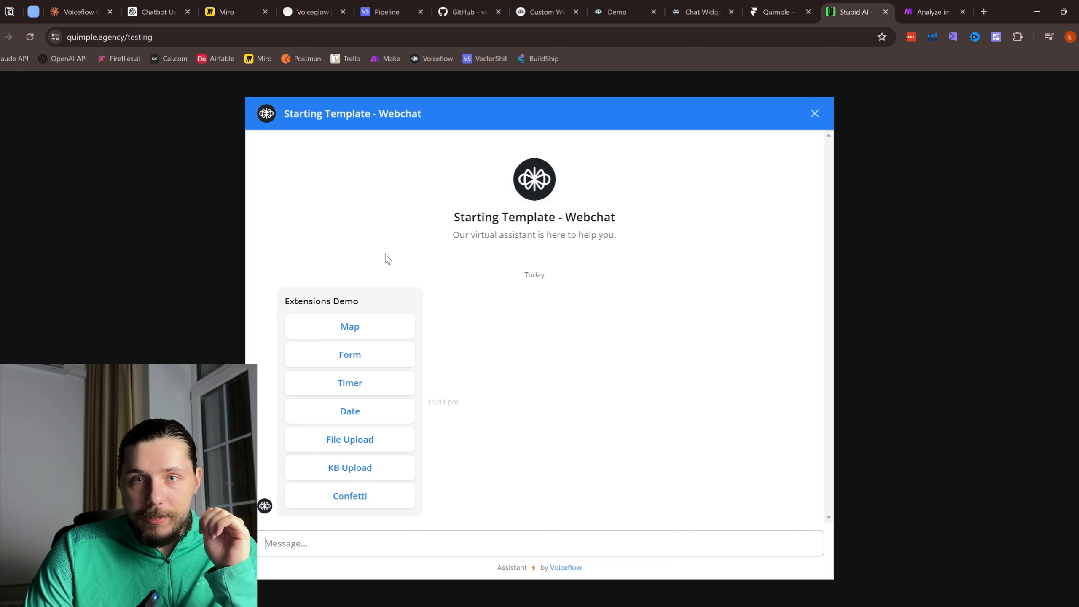
{"action": "left_click_drag", "start_coordinate": [643, 5], "coordinate": [787, 7]}
{"action": "left_click_drag", "start_coordinate": [698, 6], "coordinate": [770, 5]}
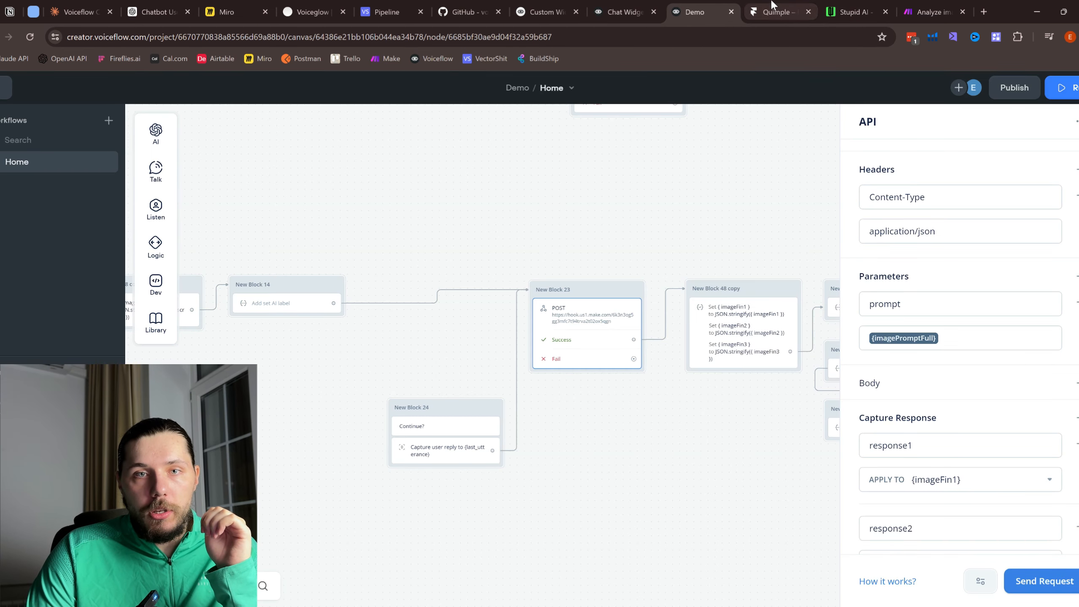
{"action": "left_click_drag", "start_coordinate": [624, 12], "coordinate": [781, 12]}
{"action": "scroll", "coordinate": [459, 320], "scroll_direction": "up", "scroll_amount": 2}
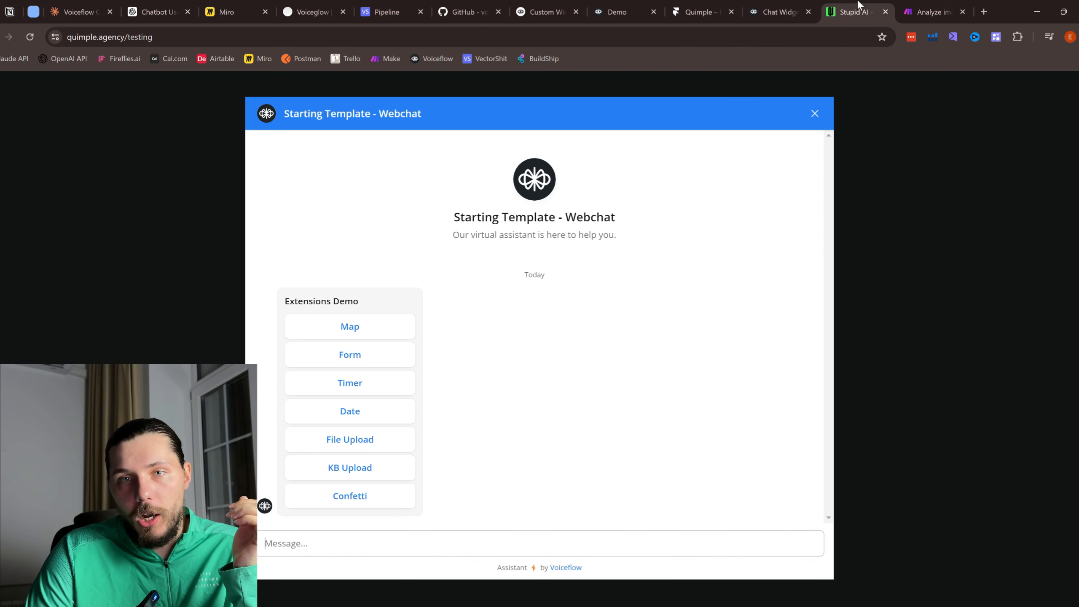
{"action": "left_click", "coordinate": [847, 11]}
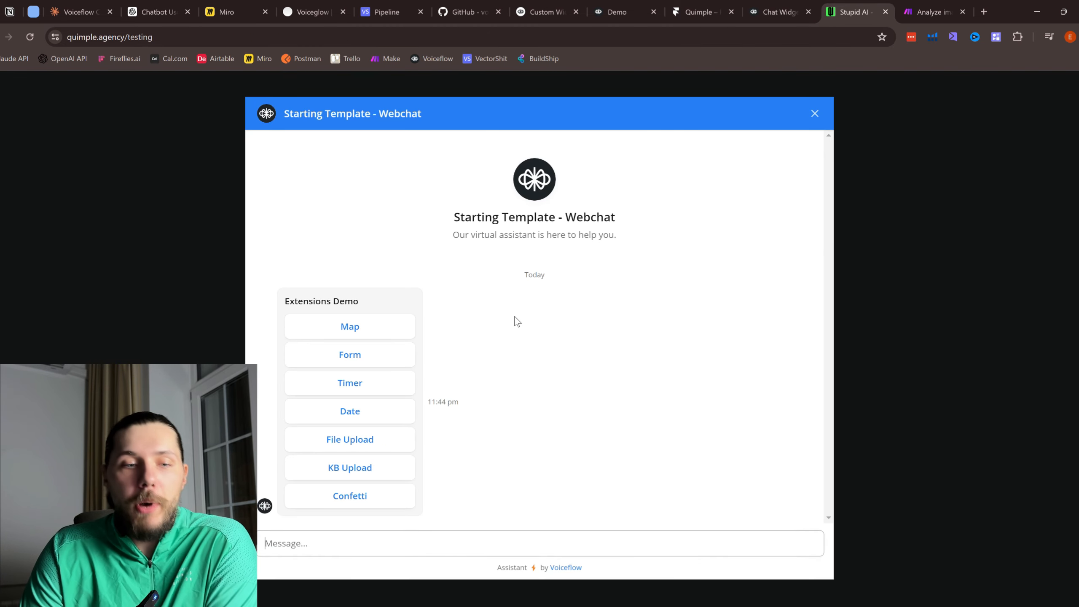
Step: Trigger the Map extension in the webchat and dismiss Voiceflow's publish success popup
{"action": "left_click", "coordinate": [338, 334]}
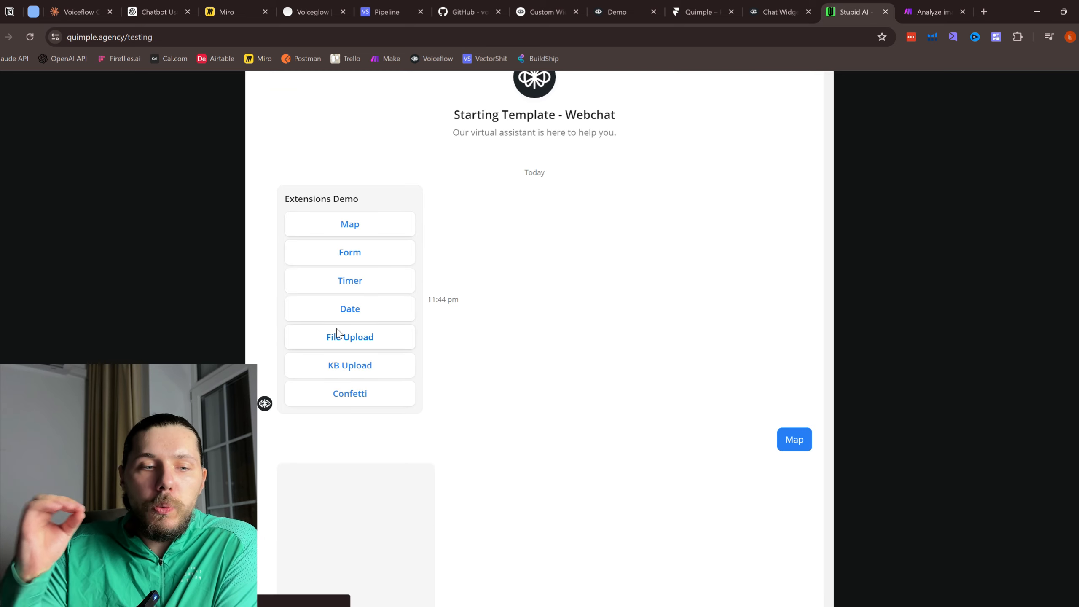
{"action": "left_click", "coordinate": [780, 10]}
{"action": "scroll", "coordinate": [645, 254], "scroll_direction": "right", "scroll_amount": 10}
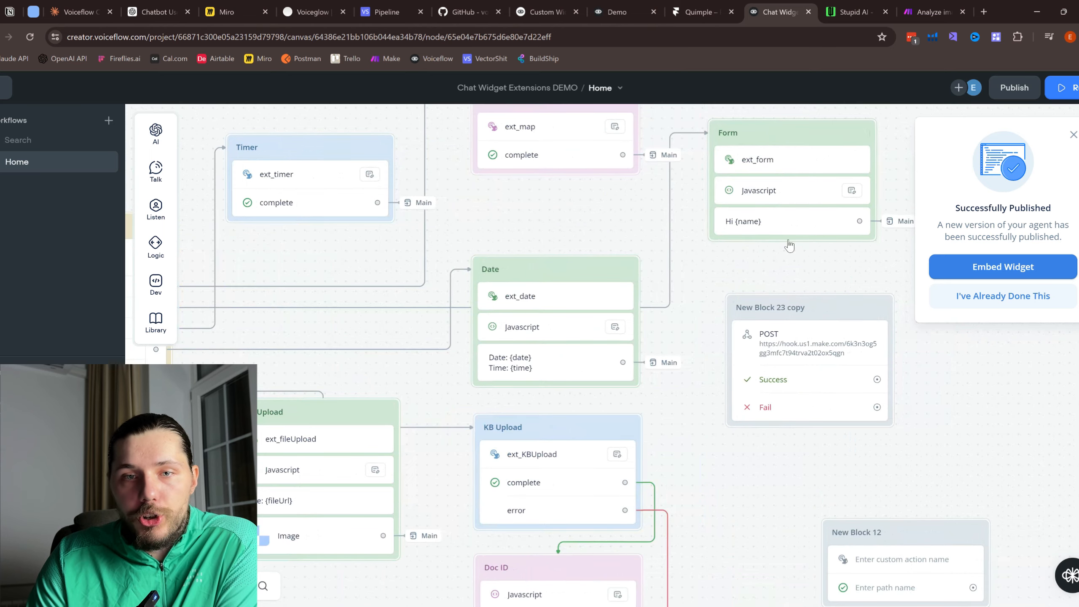
{"action": "scroll", "coordinate": [582, 253], "scroll_direction": "right", "scroll_amount": 2}
{"action": "left_click", "coordinate": [733, 191]}
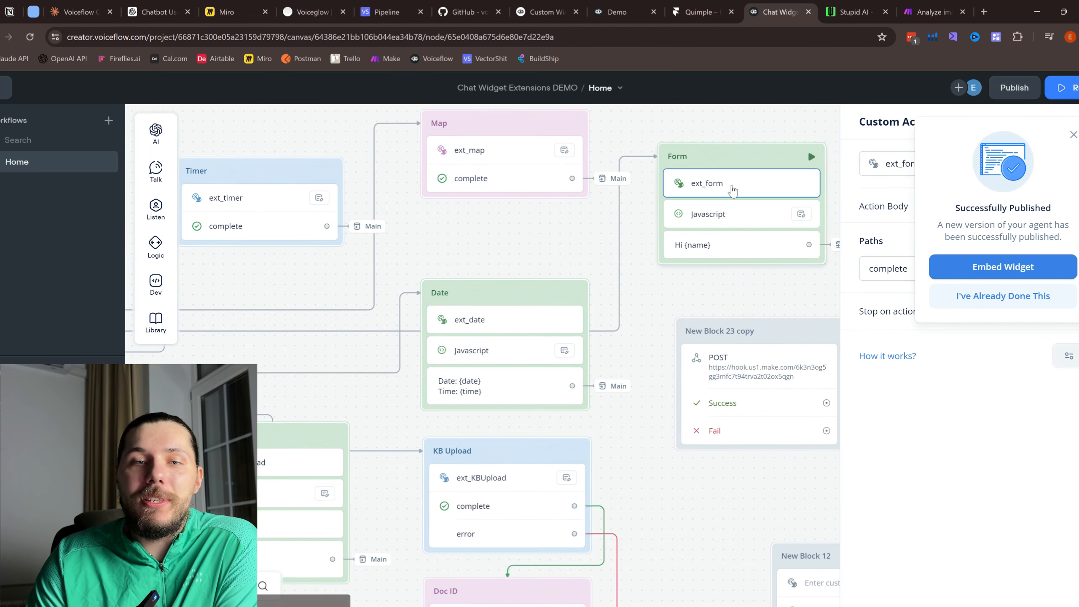
{"action": "left_click", "coordinate": [1071, 133]}
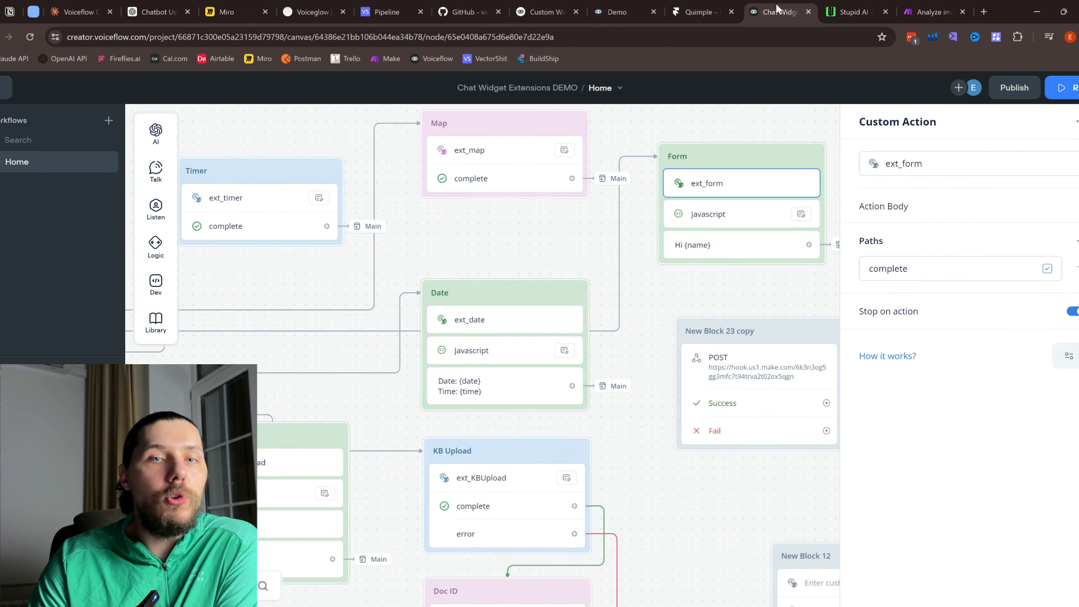
Step: Back on the live chat, pan and zoom the embedded map toward Paris
{"action": "left_click", "coordinate": [701, 12]}
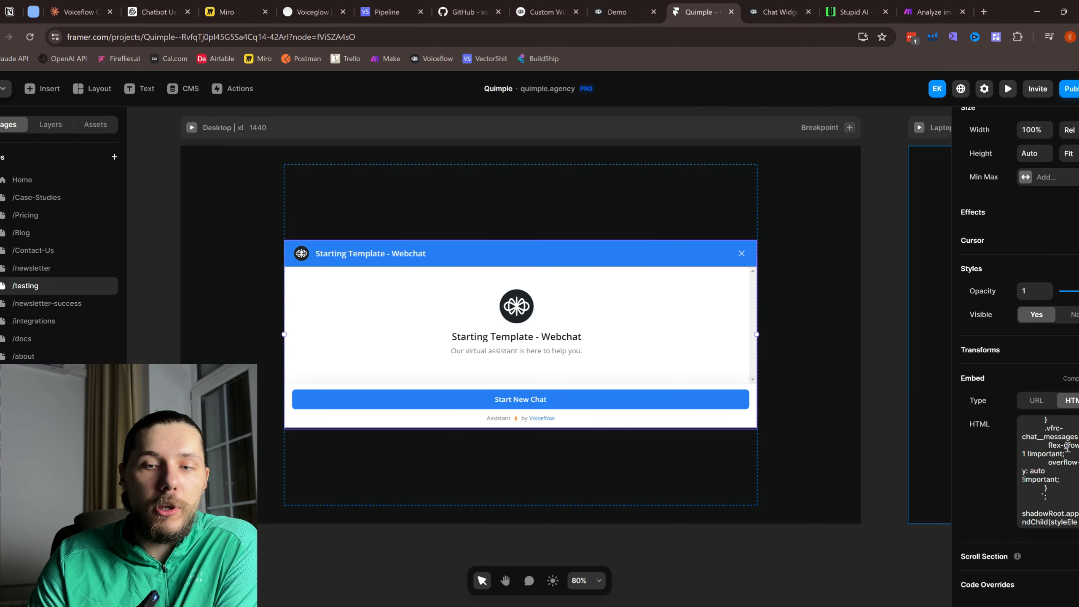
{"action": "scroll", "coordinate": [1067, 446], "scroll_direction": "up", "scroll_amount": 10}
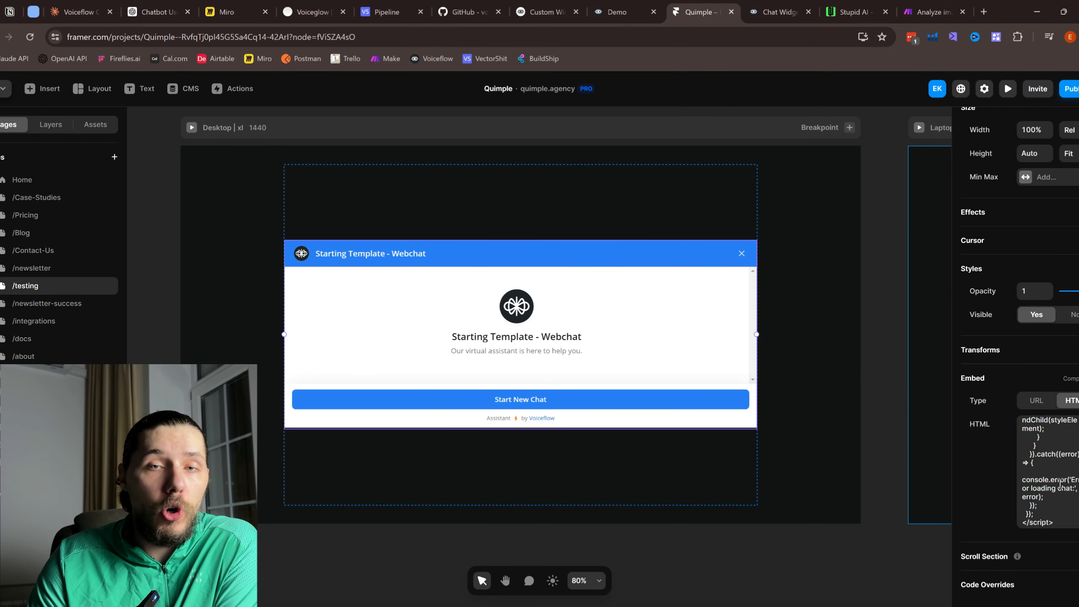
{"action": "left_click", "coordinate": [835, 6]}
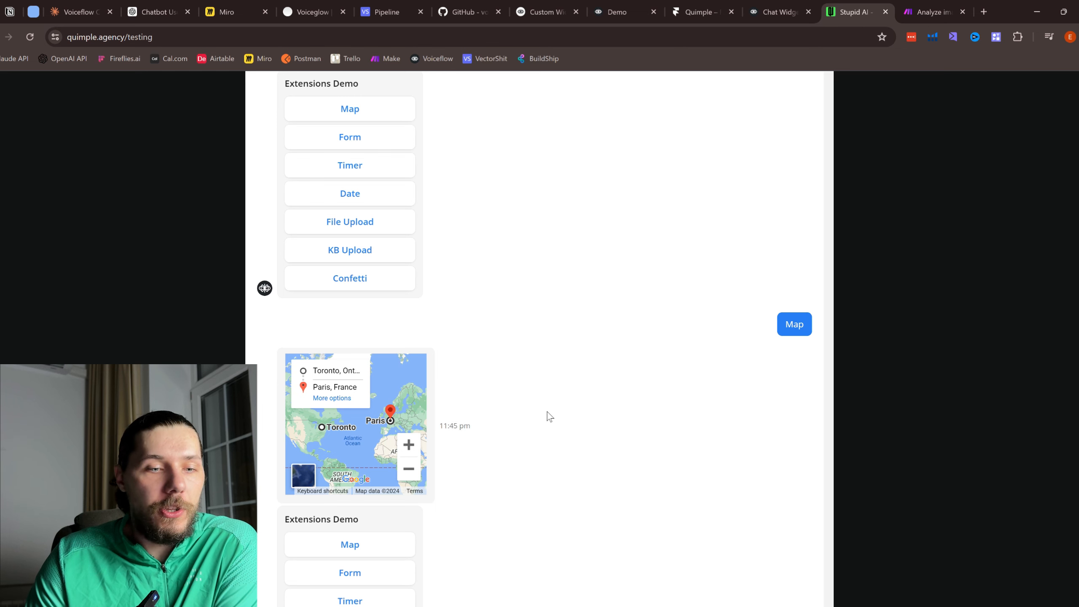
{"action": "mouse_move", "coordinate": [343, 428]}
{"action": "left_mouse_down"}
{"action": "mouse_move", "coordinate": [360, 462]}
{"action": "mouse_move", "coordinate": [379, 445]}
{"action": "mouse_move", "coordinate": [364, 421]}
{"action": "left_mouse_up"}
{"action": "scroll", "coordinate": [364, 420], "scroll_direction": "down", "scroll_amount": 2}
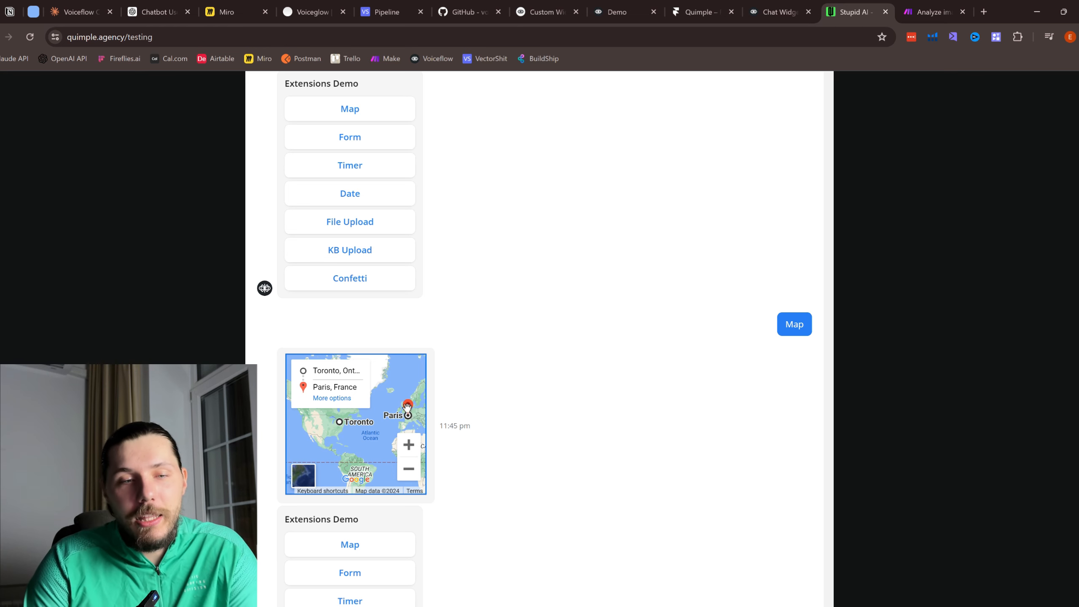
{"action": "scroll", "coordinate": [397, 417], "scroll_direction": "up", "scroll_amount": 3}
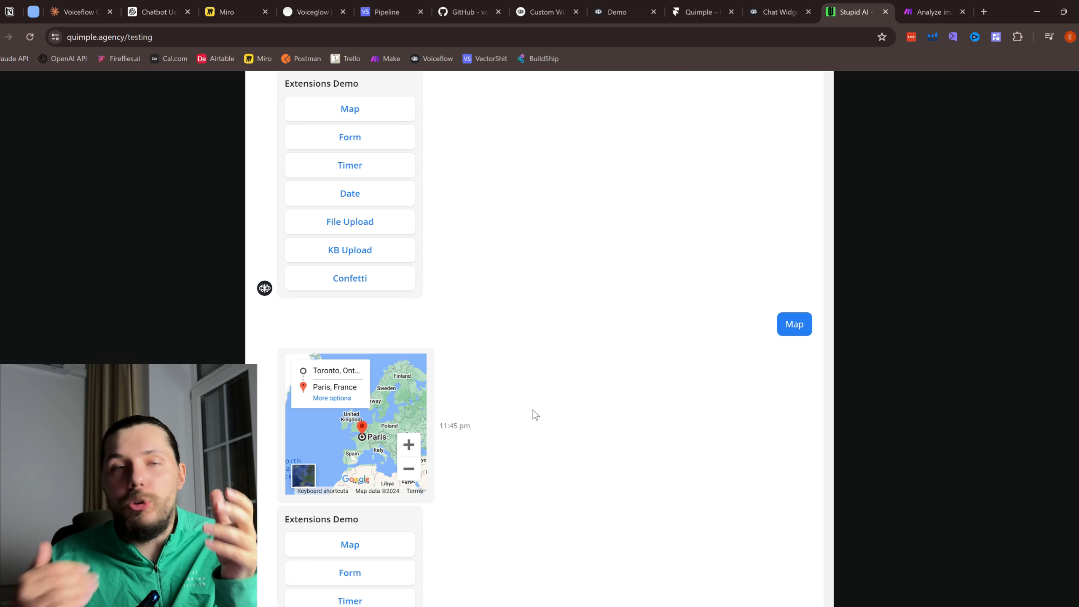
Step: Review the Framer embed code and Claude's iframe code, then return to the live testing page
{"action": "left_click", "coordinate": [641, 5]}
{"action": "left_click", "coordinate": [707, 11]}
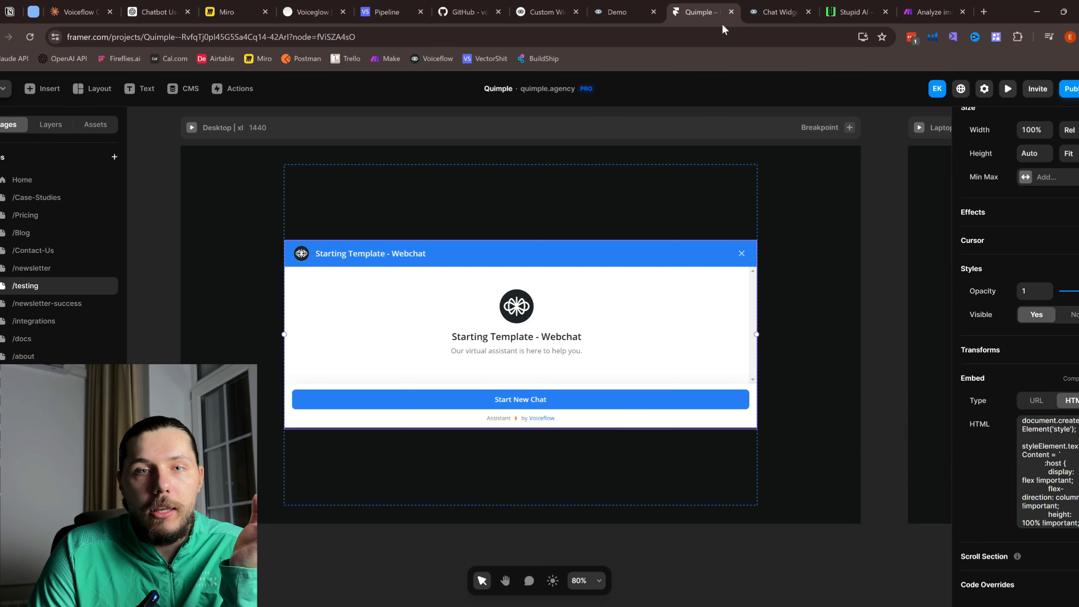
{"action": "left_click", "coordinate": [1051, 443]}
{"action": "key", "text": "ctrl+a"}
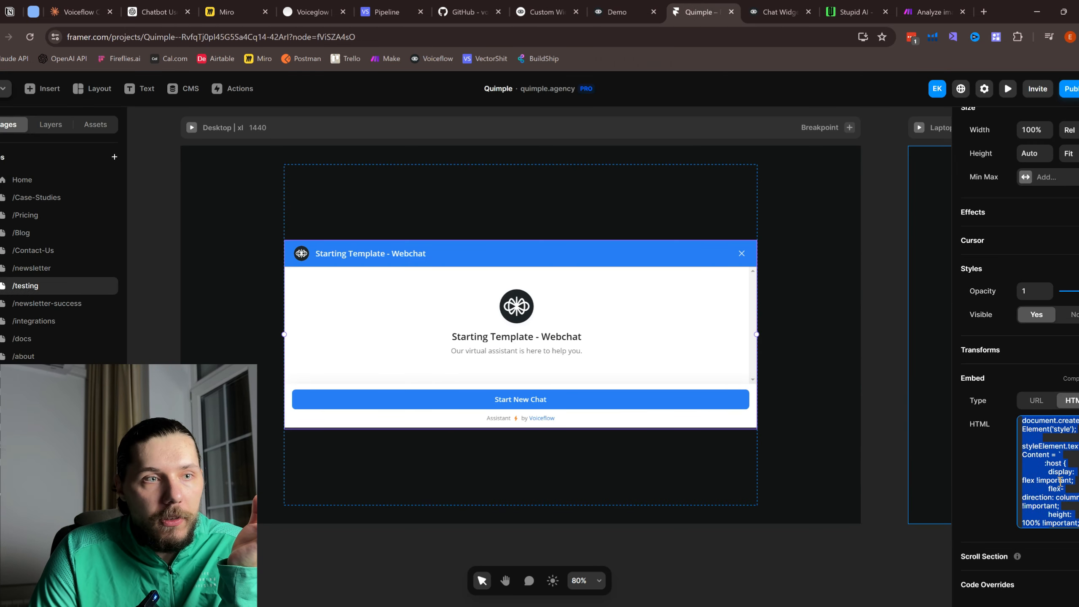
{"action": "left_click", "coordinate": [79, 11]}
{"action": "scroll", "coordinate": [572, 367], "scroll_direction": "down", "scroll_amount": 3}
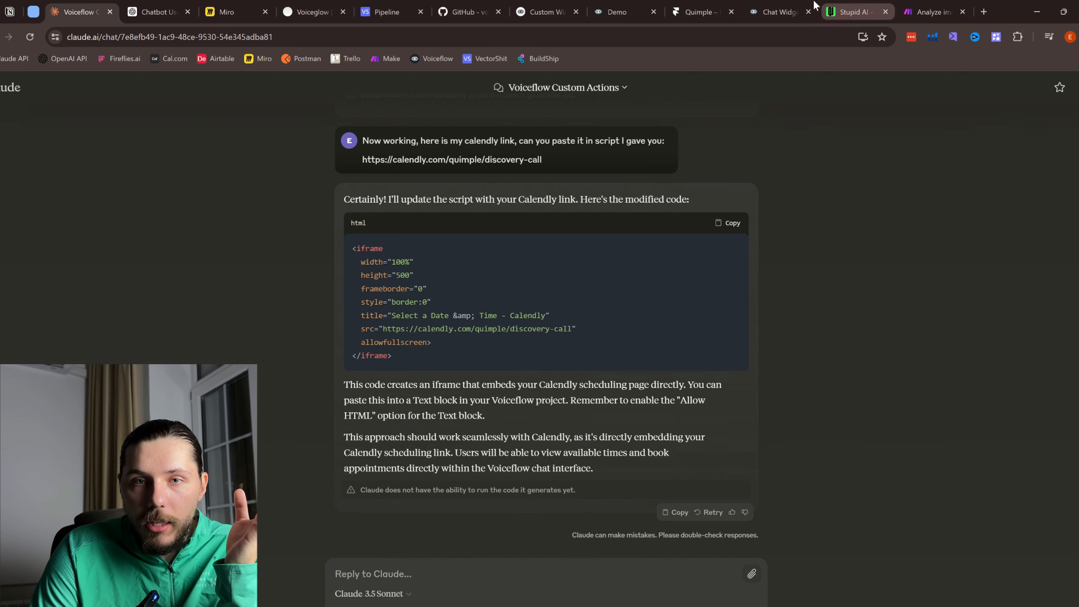
{"action": "left_click", "coordinate": [847, 9]}
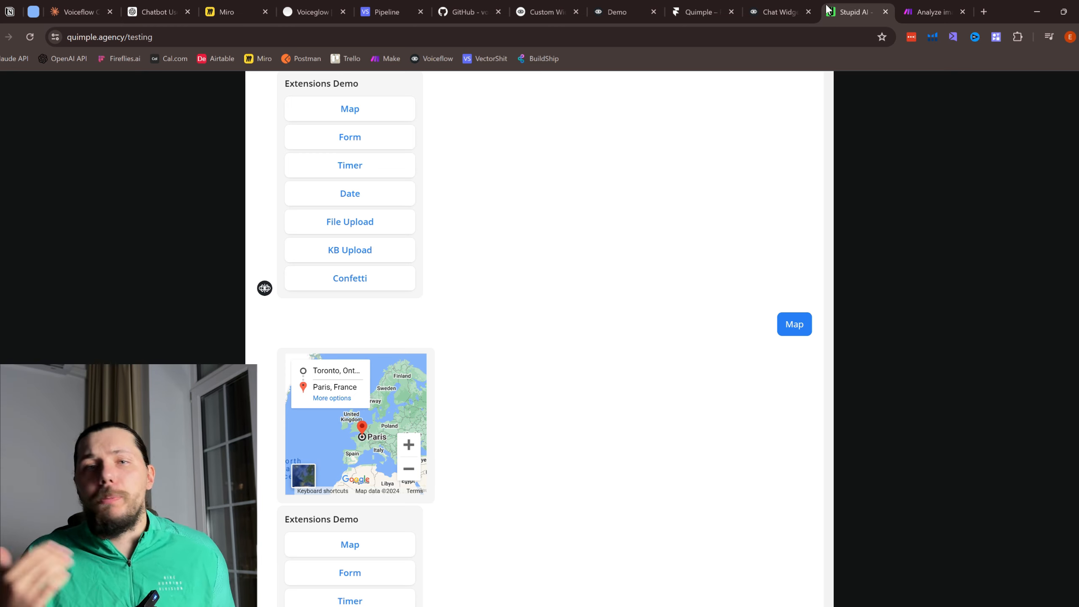
Step: Reload the page, open the Form extension and submit it with a name, e-mail and phone number
{"action": "scroll", "coordinate": [348, 462], "scroll_direction": "down", "scroll_amount": 1}
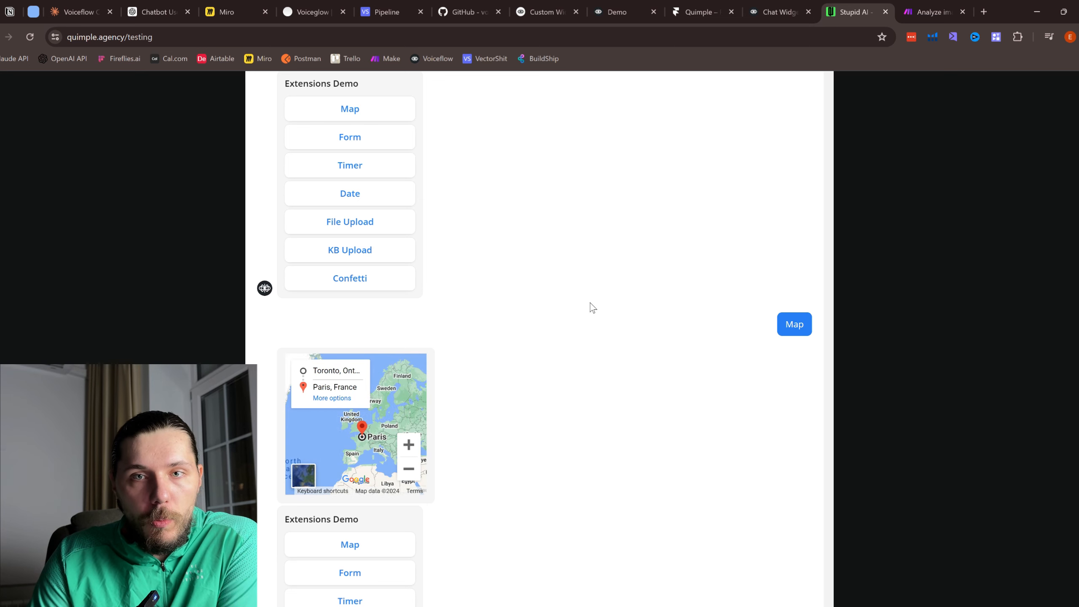
{"action": "left_click", "coordinate": [30, 37]}
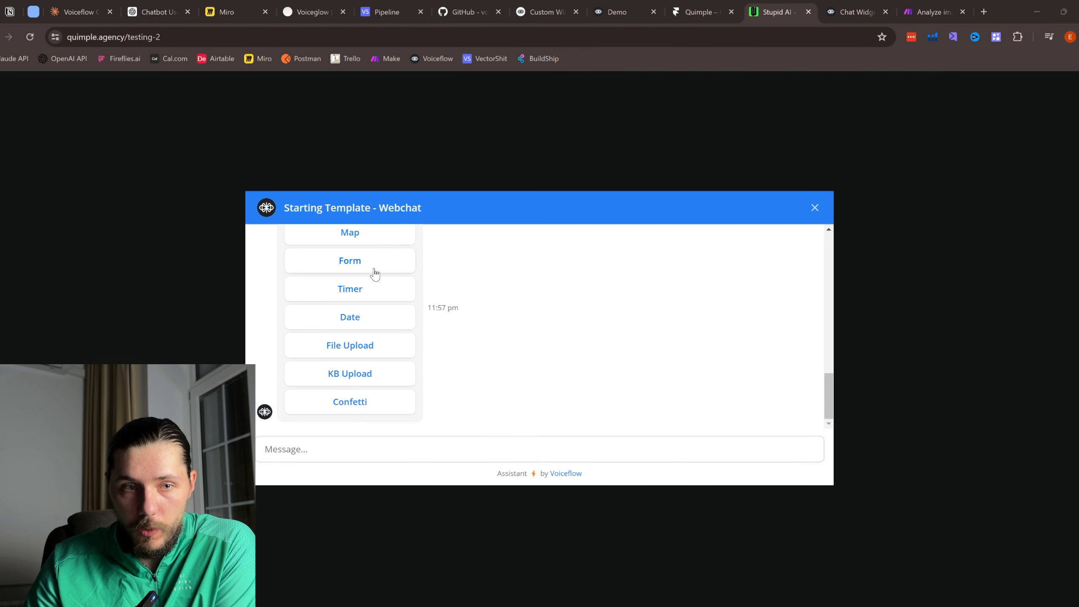
{"action": "left_click", "coordinate": [375, 274]}
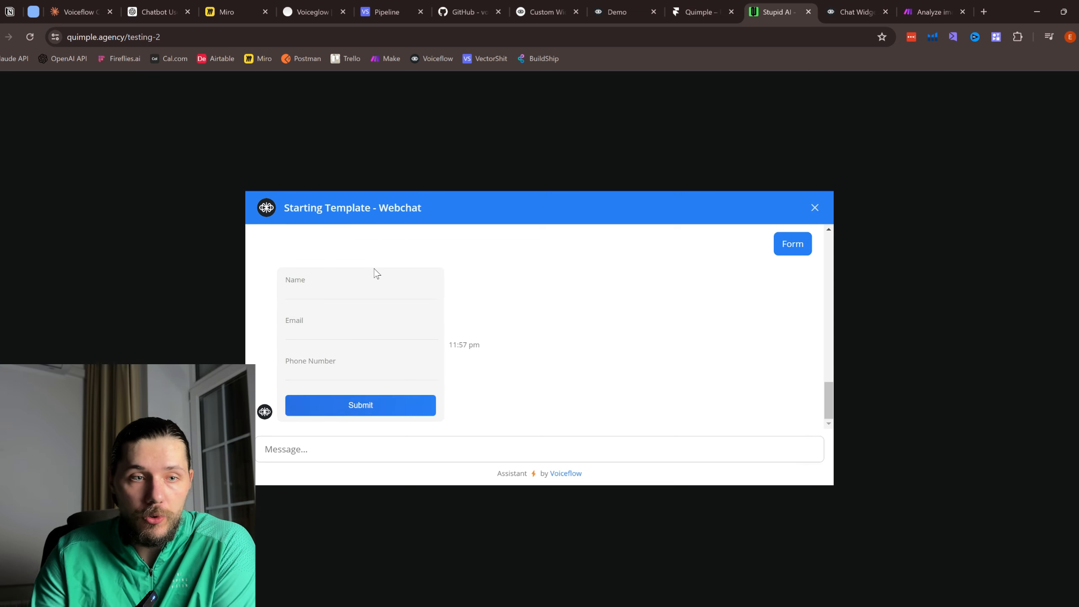
{"action": "left_click", "coordinate": [358, 293]}
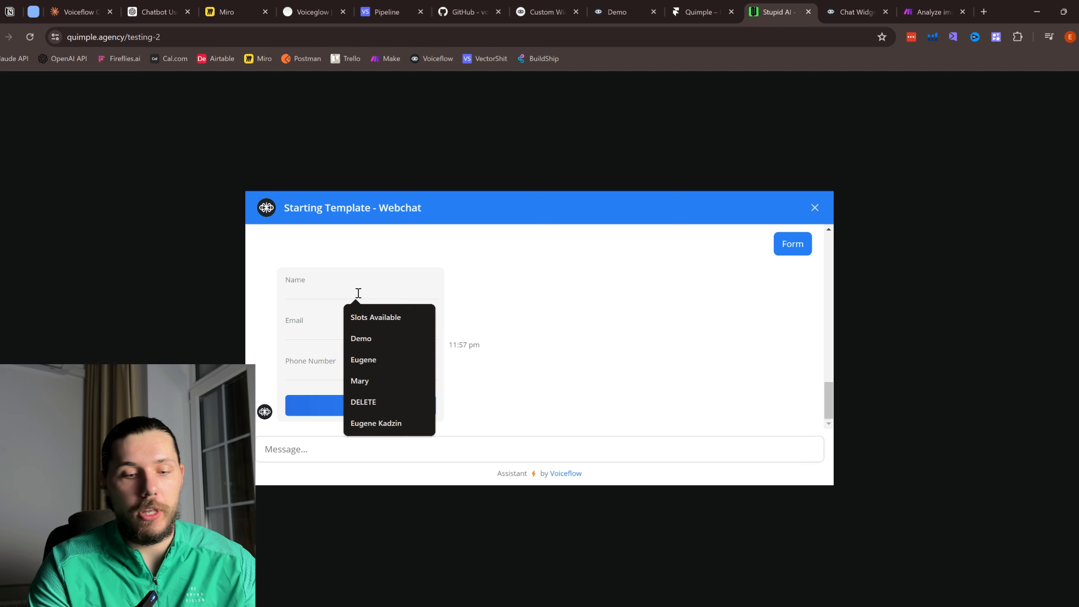
{"action": "type", "text": "eugene"}
{"action": "left_click", "coordinate": [312, 334]}
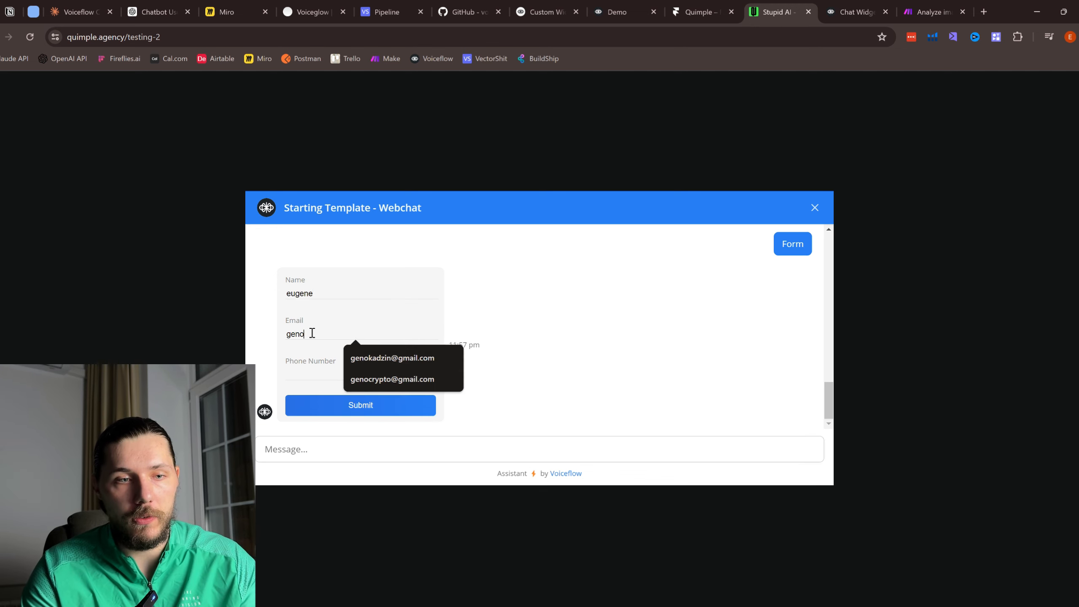
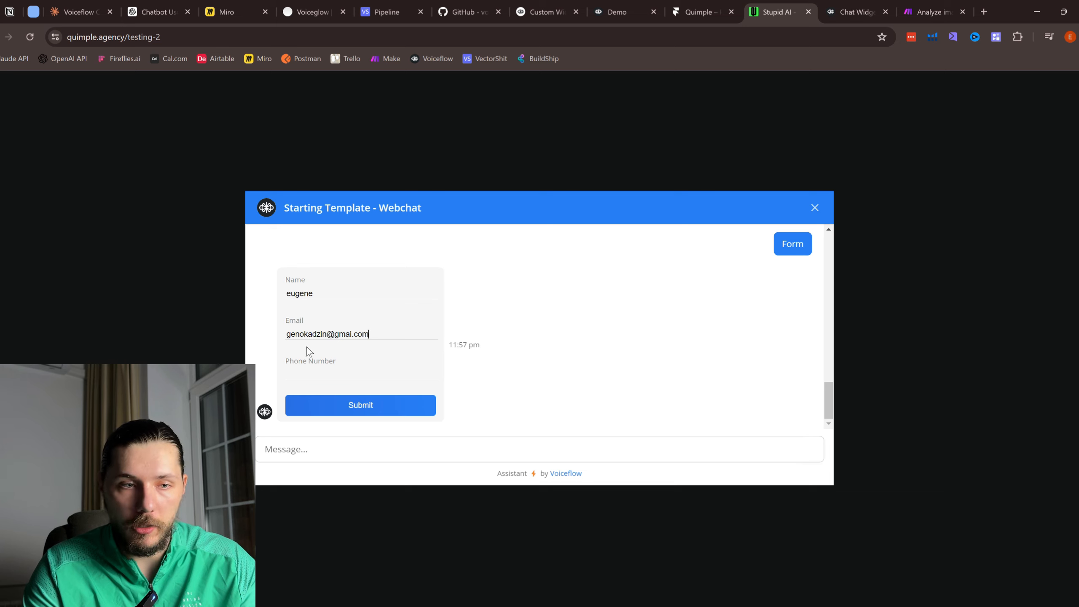
{"action": "left_click", "coordinate": [301, 372]}
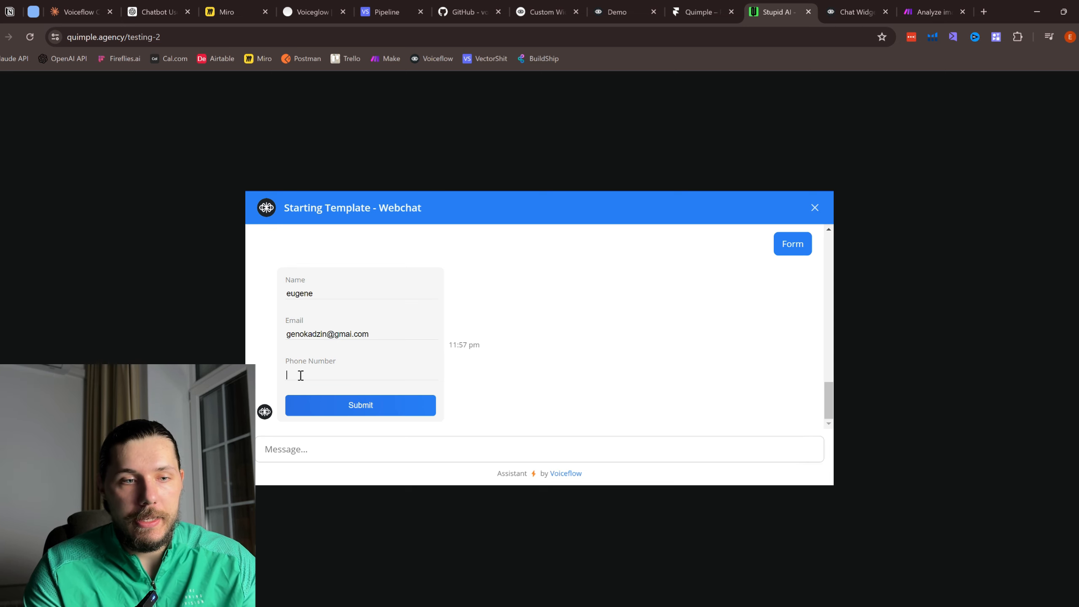
{"action": "type", "text": "32423432"}
{"action": "left_click", "coordinate": [349, 404]}
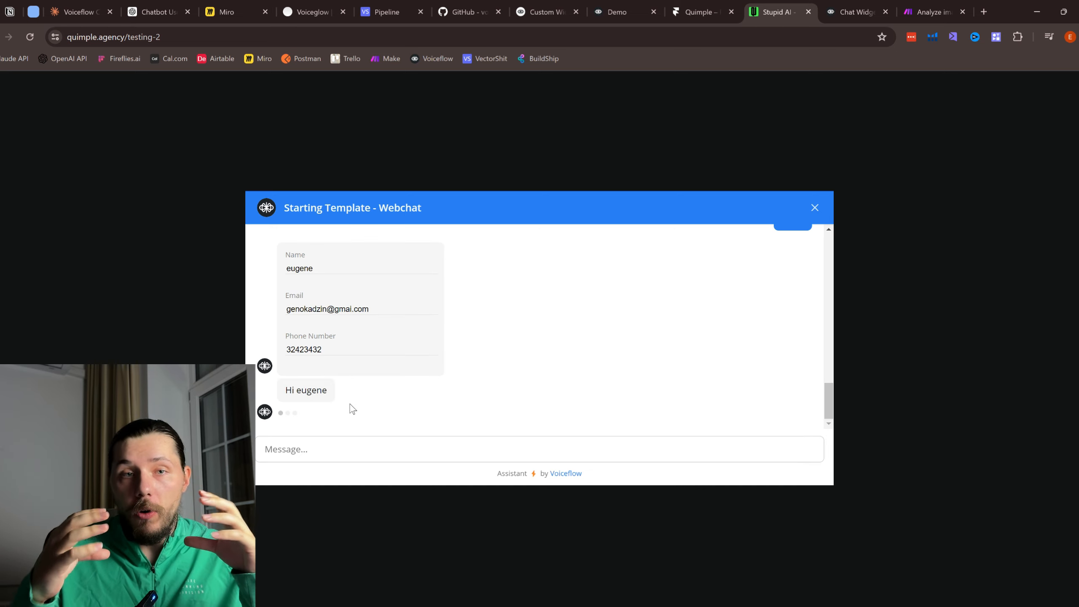
Step: Highlight the submitted name echoed in the bot's greeting
{"action": "scroll", "coordinate": [350, 409], "scroll_direction": "up", "scroll_amount": 4}
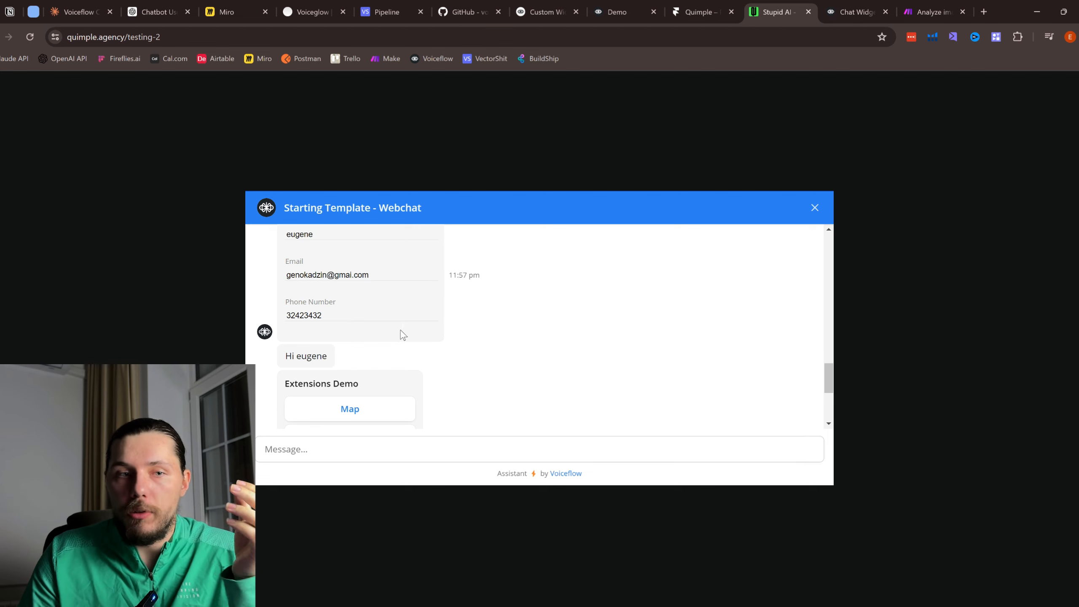
{"action": "left_click_drag", "start_coordinate": [297, 356], "coordinate": [329, 365]}
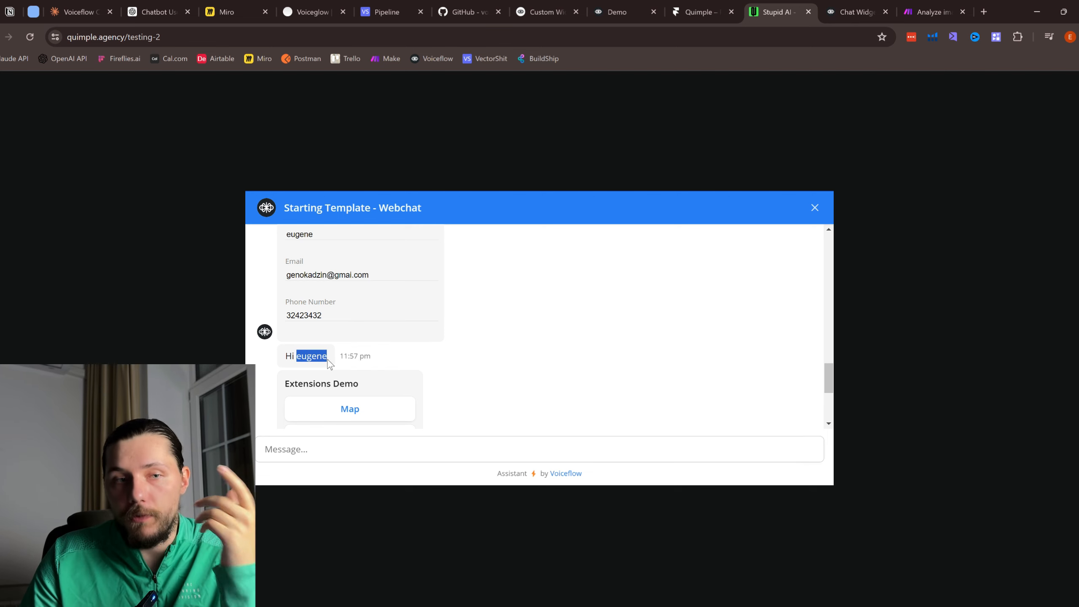
{"action": "scroll", "coordinate": [308, 298], "scroll_direction": "up", "scroll_amount": 1}
{"action": "left_click", "coordinate": [310, 295]}
{"action": "left_click_drag", "start_coordinate": [307, 297], "coordinate": [295, 297]}
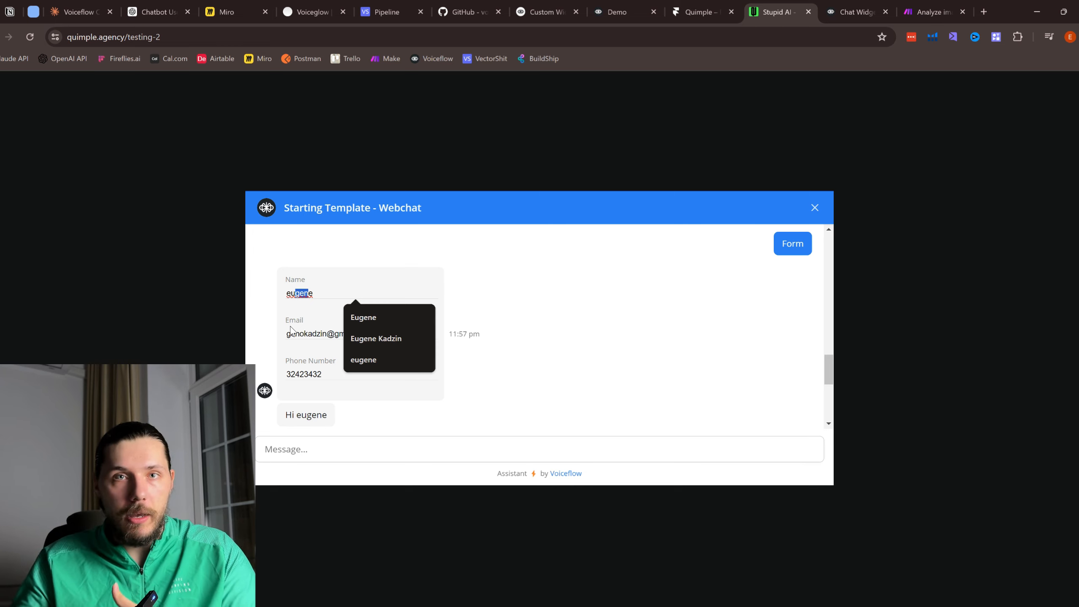
Step: Bring the Form block into view, open its Javascript step and dismiss the published notice
{"action": "left_click", "coordinate": [855, 11]}
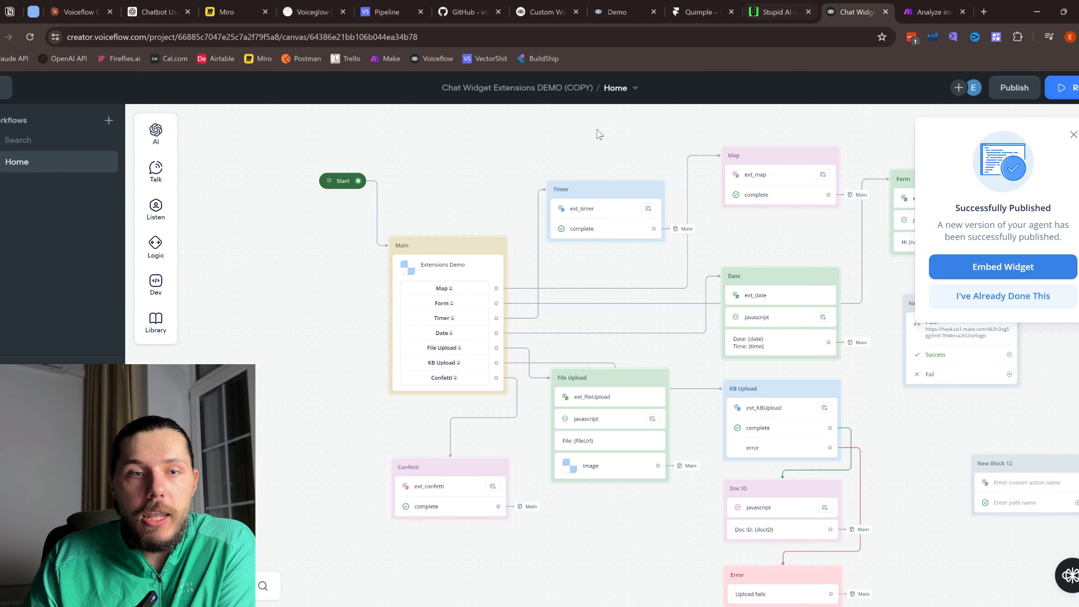
{"action": "left_click_drag", "start_coordinate": [581, 265], "coordinate": [562, 268]}
{"action": "scroll", "coordinate": [398, 317], "scroll_direction": "up", "scroll_amount": 2}
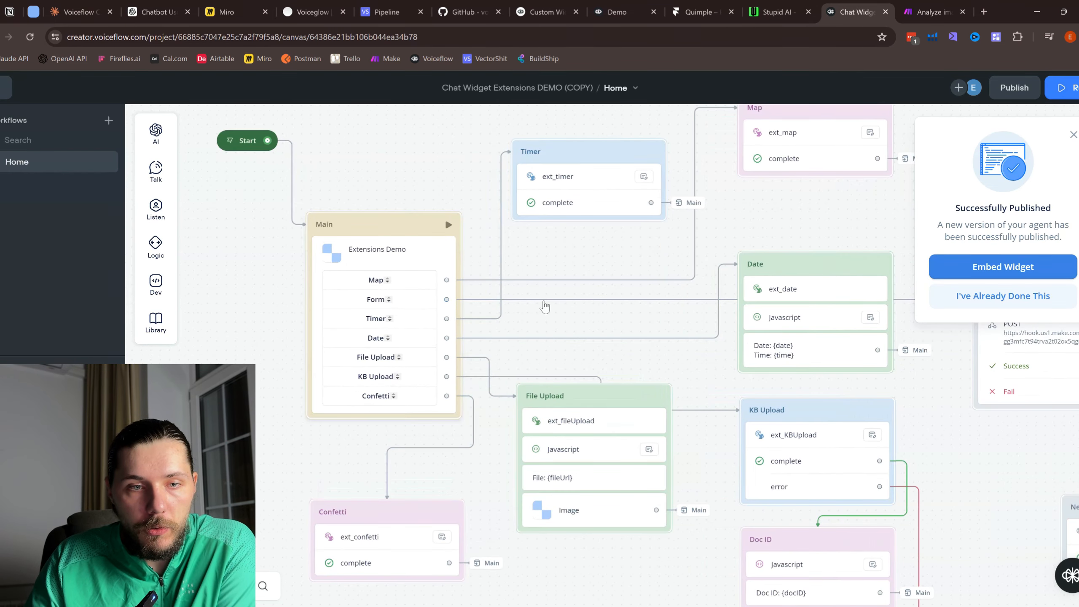
{"action": "left_click_drag", "start_coordinate": [535, 321], "coordinate": [274, 330]}
{"action": "left_click_drag", "start_coordinate": [670, 297], "coordinate": [547, 349]}
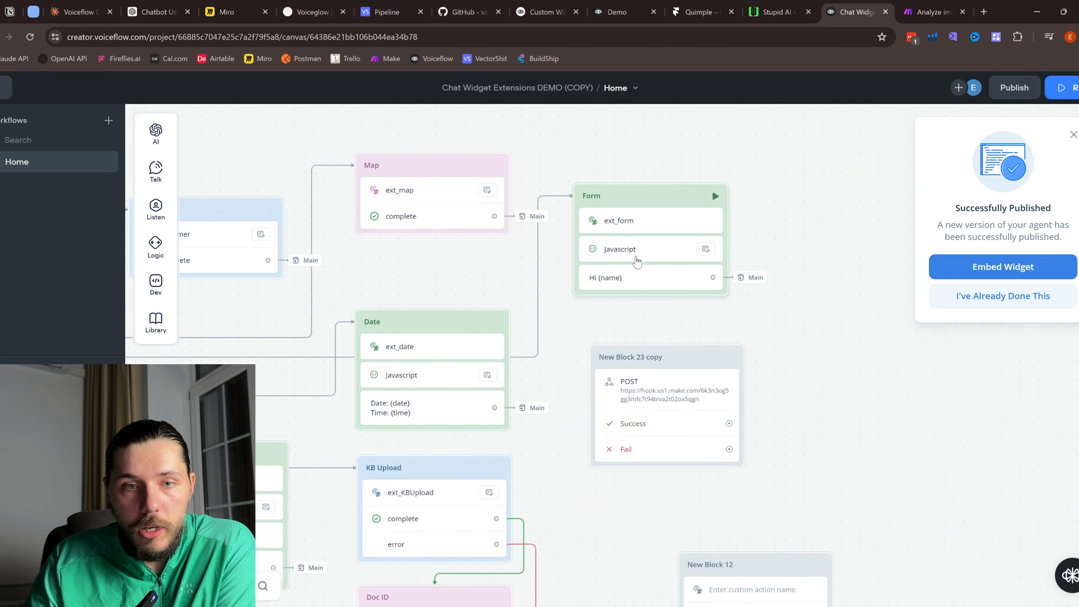
{"action": "left_click", "coordinate": [636, 261]}
{"action": "left_click", "coordinate": [1073, 134]}
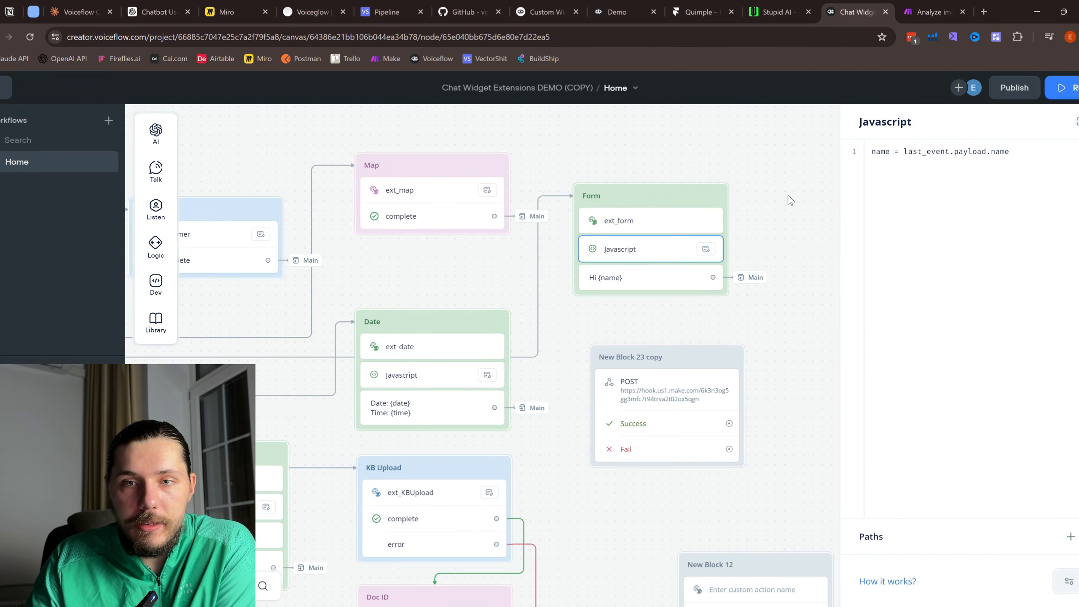
Step: Inspect the Form block's Hi {name} and ext_form steps, ending on the Demo project
{"action": "left_click", "coordinate": [628, 283]}
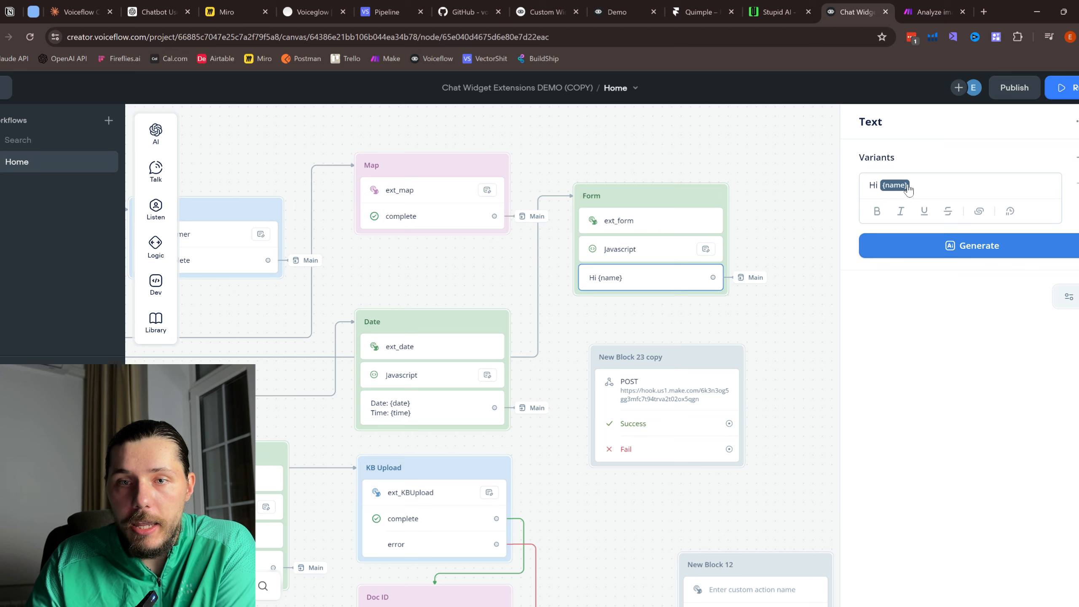
{"action": "left_click", "coordinate": [652, 224]}
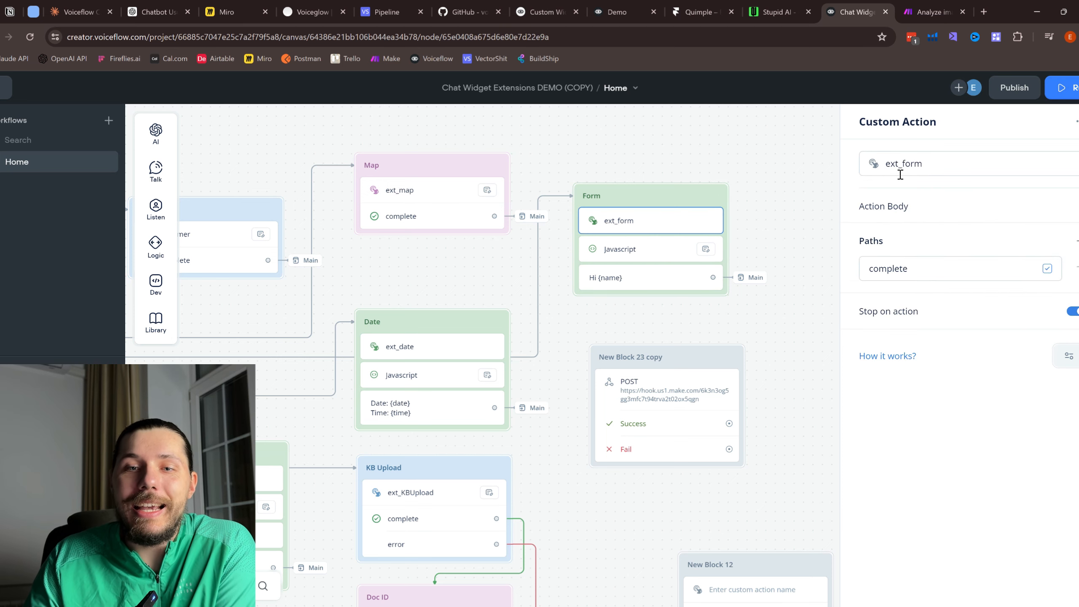
{"action": "left_click", "coordinate": [643, 282]}
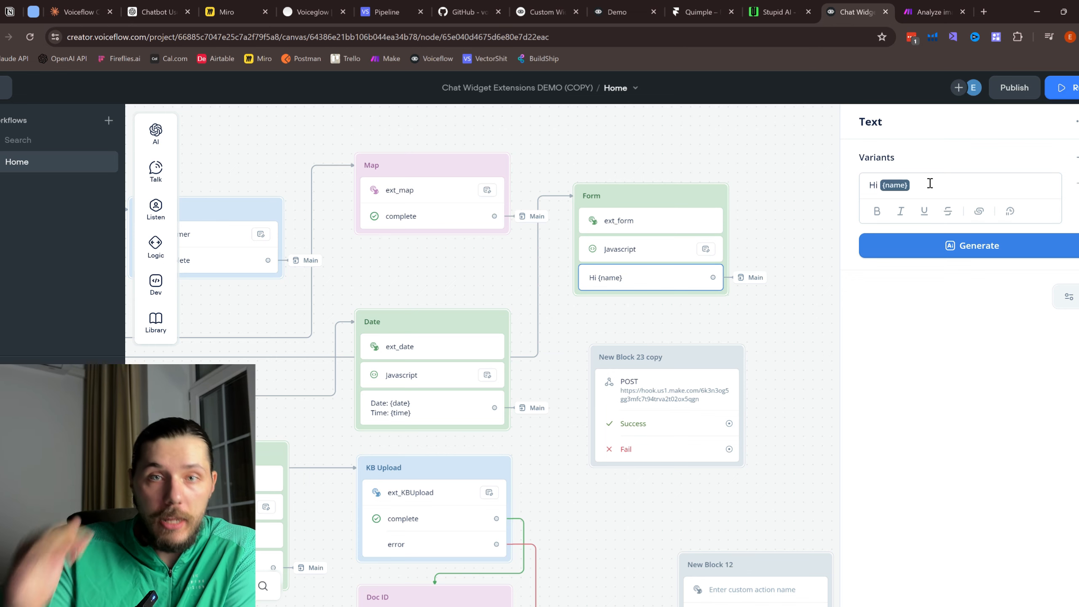
{"action": "left_click", "coordinate": [781, 11]}
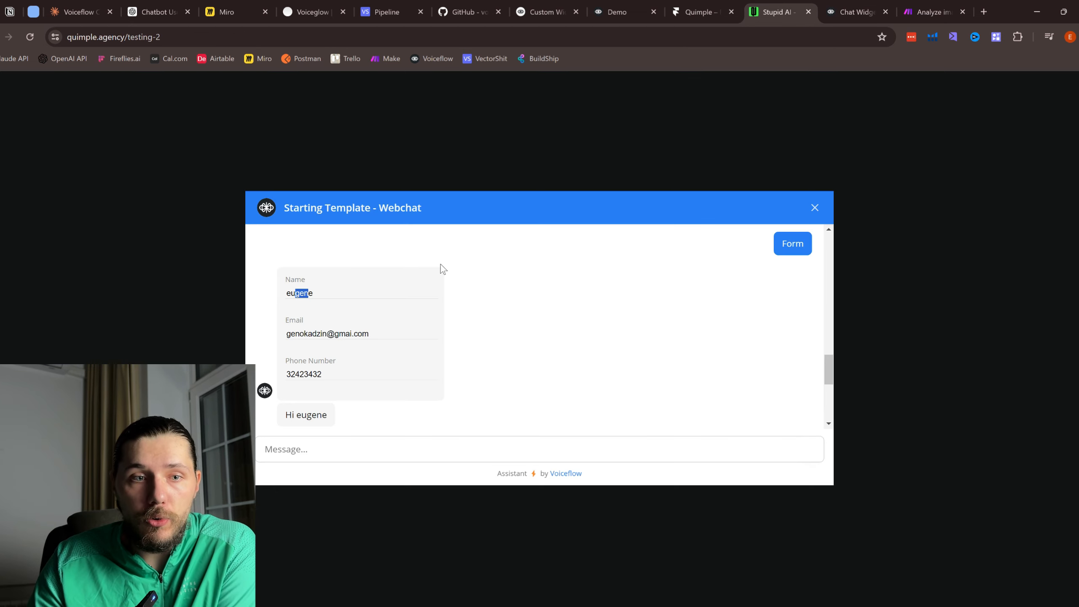
{"action": "left_click", "coordinate": [843, 12]}
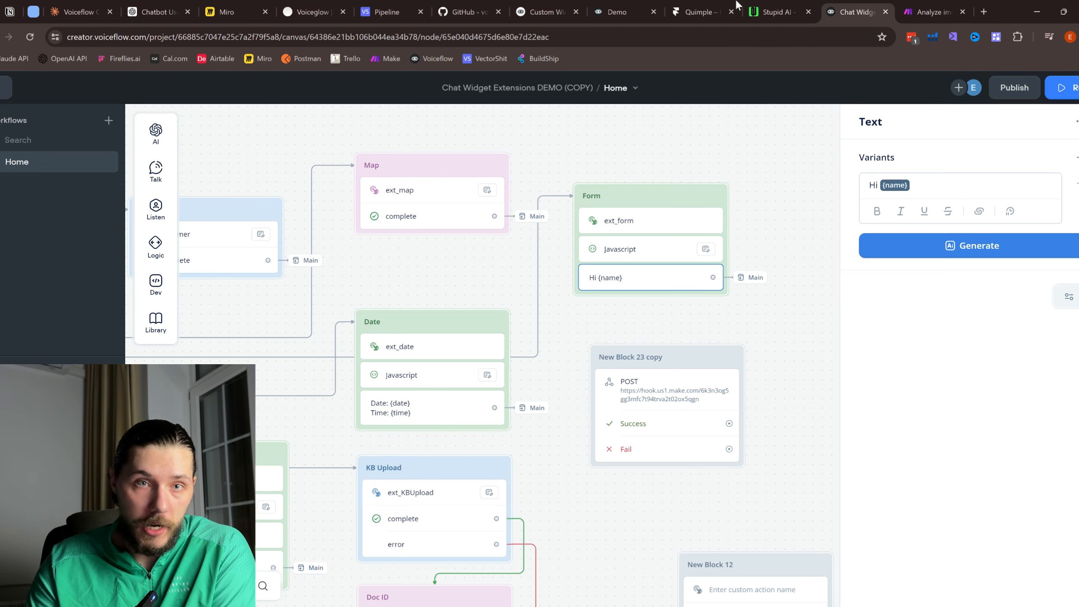
{"action": "left_click", "coordinate": [648, 6]}
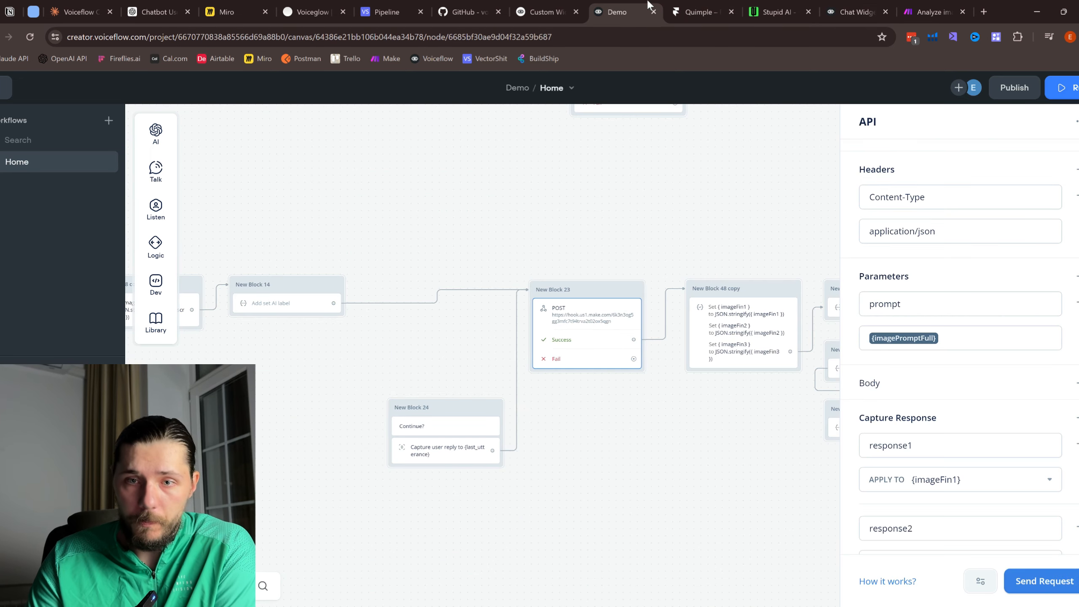
Step: Close Quimple's Domains popover and scroll the embed HTML down to the Confetti extension code
{"action": "left_click", "coordinate": [692, 8]}
{"action": "left_click", "coordinate": [1054, 453]}
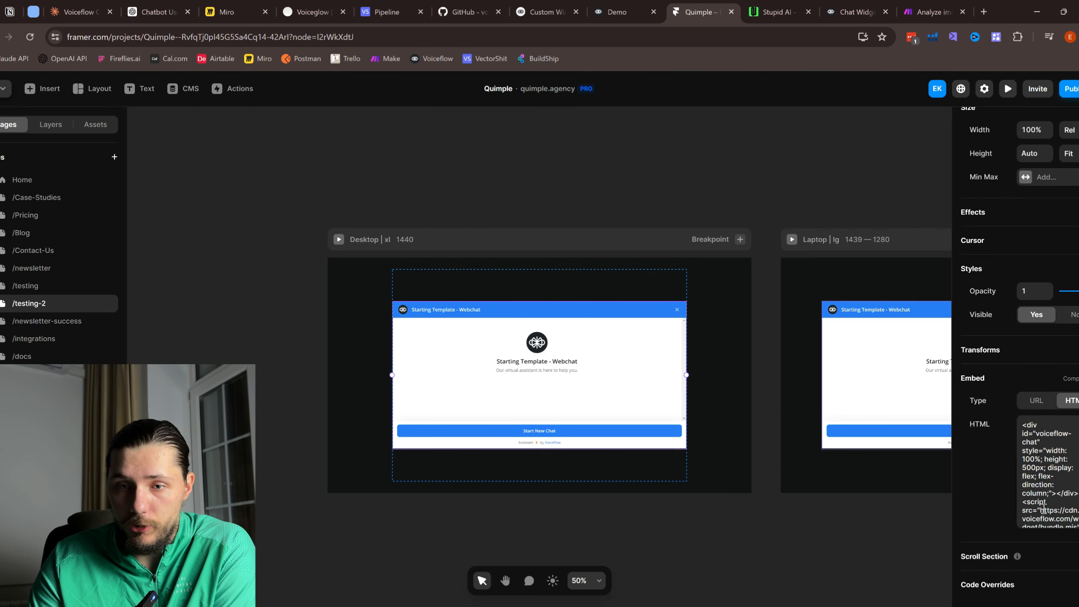
{"action": "scroll", "coordinate": [1049, 467], "scroll_direction": "down", "scroll_amount": 15}
{"action": "scroll", "coordinate": [1048, 469], "scroll_direction": "down", "scroll_amount": 5}
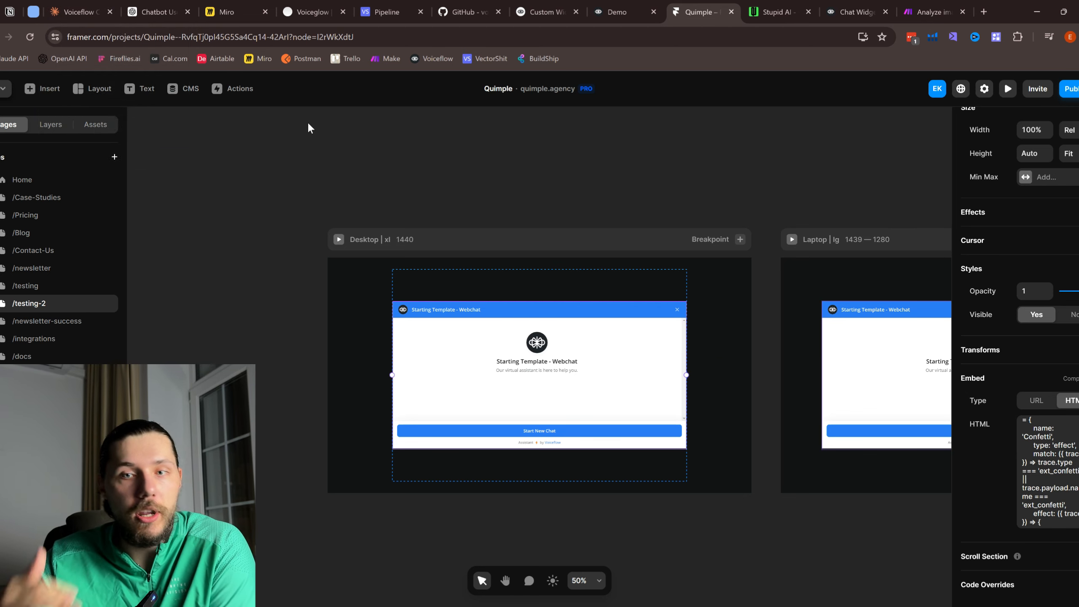
Step: Close the Text panel and zoom out to Start and Main, then show the webchat's Extensions Demo choices
{"action": "left_click", "coordinate": [854, 12]}
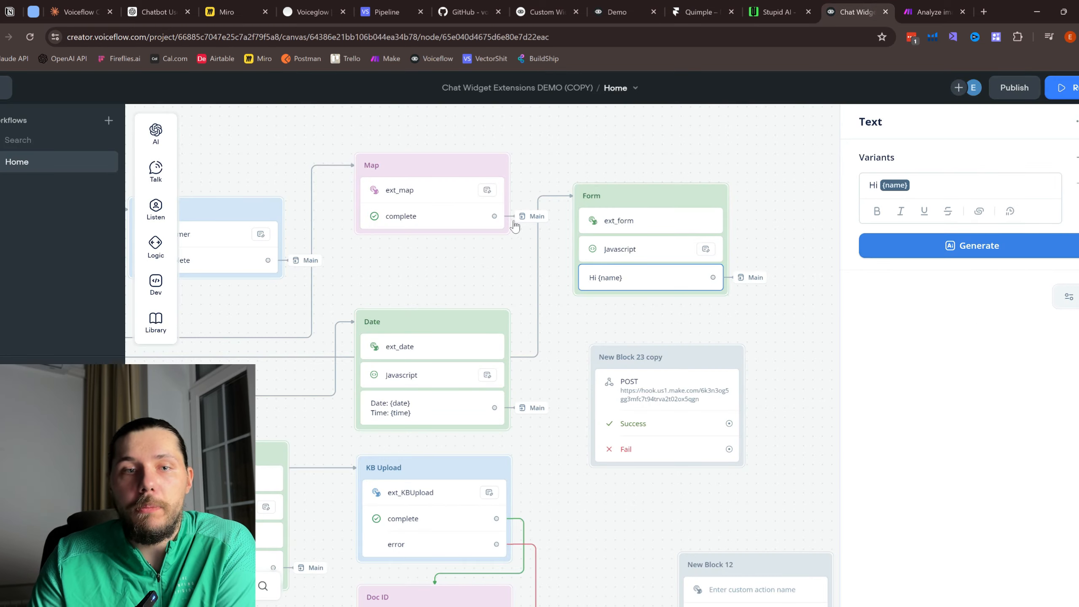
{"action": "left_click_drag", "start_coordinate": [441, 260], "coordinate": [468, 262]}
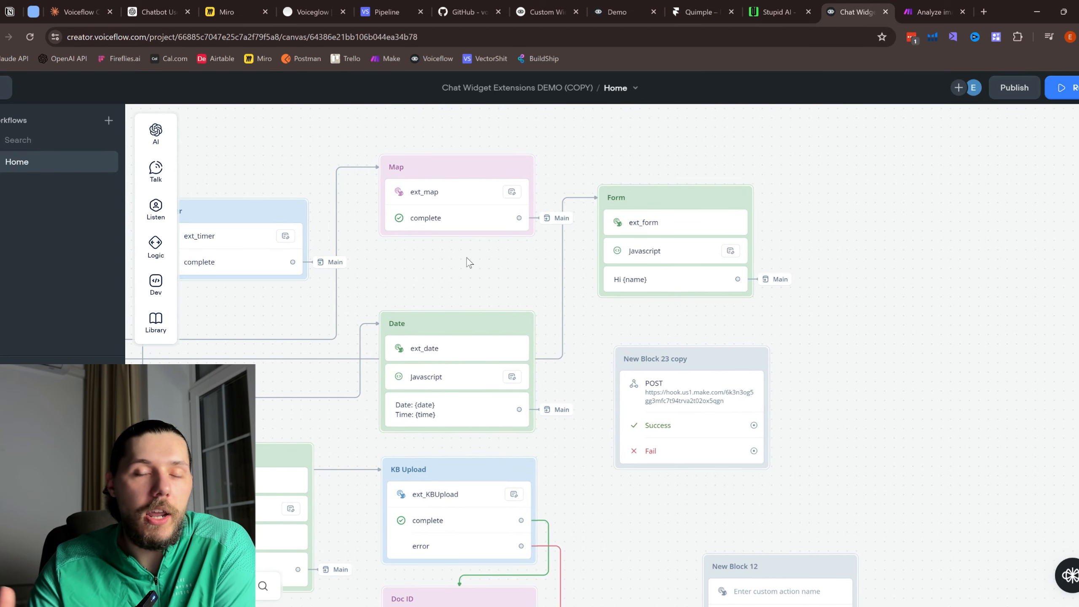
{"action": "scroll", "coordinate": [475, 257], "scroll_direction": "down", "scroll_amount": 1}
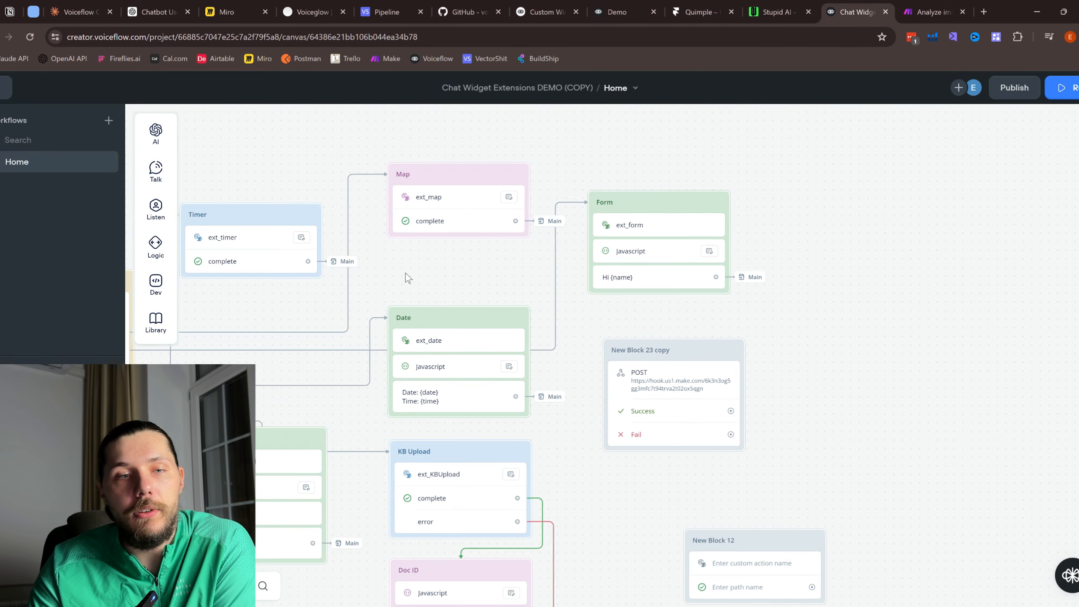
{"action": "left_click_drag", "start_coordinate": [405, 272], "coordinate": [755, 197]}
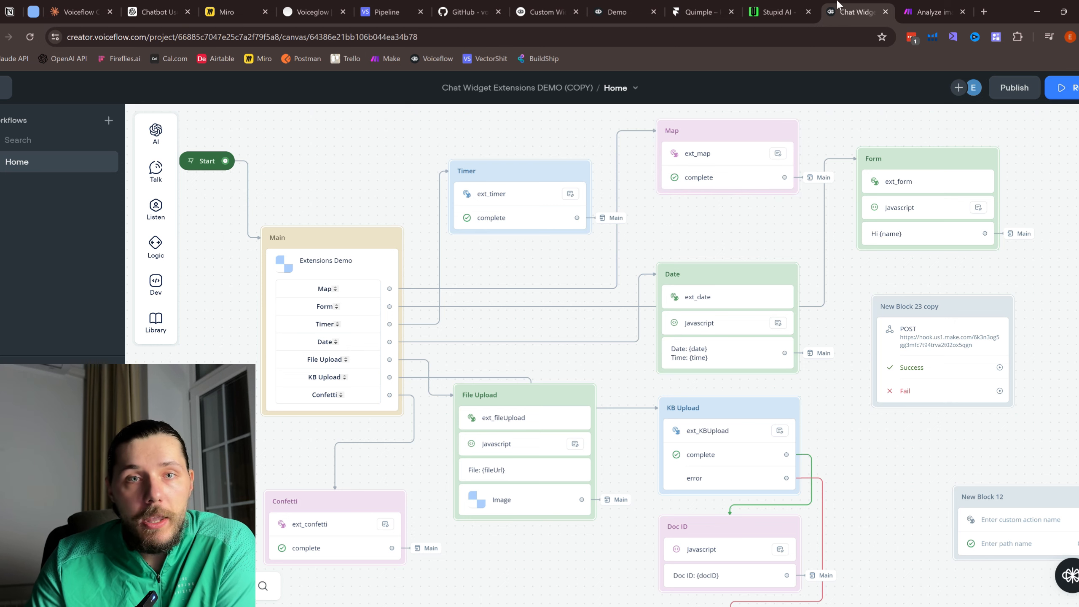
{"action": "left_click", "coordinate": [798, 5]}
{"action": "scroll", "coordinate": [395, 336], "scroll_direction": "down", "scroll_amount": 5}
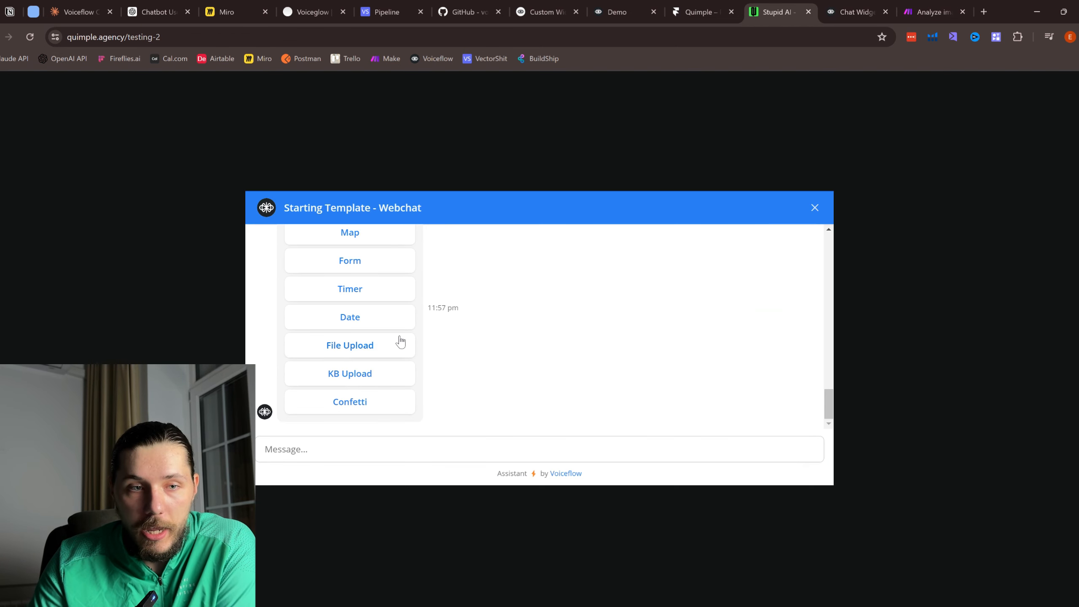
Step: Run the Timer extension until its countdown reaches 0, then glance at the Framer project
{"action": "left_click", "coordinate": [353, 290]}
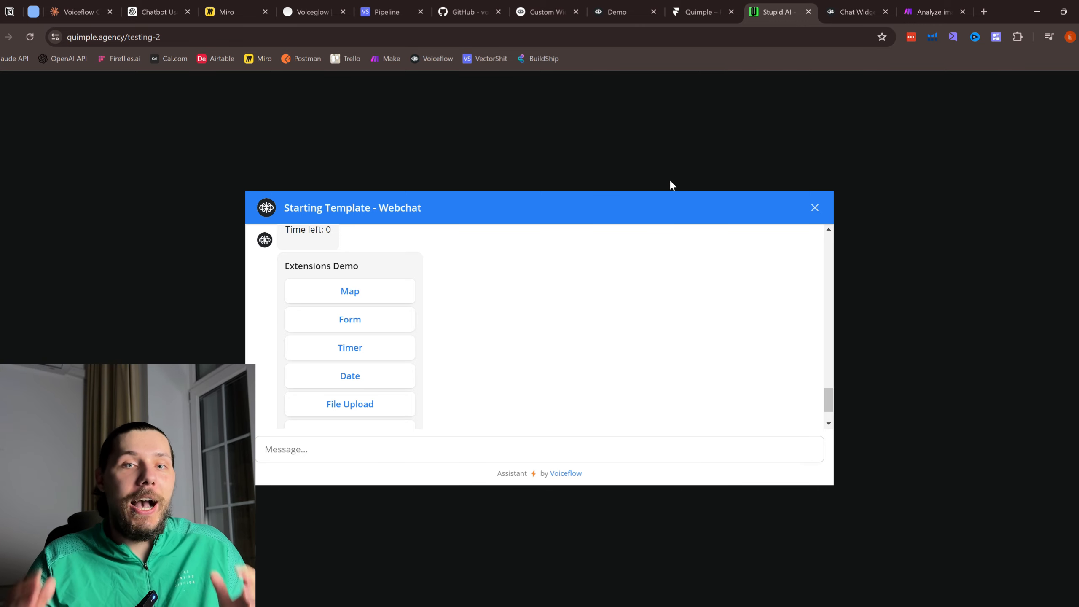
{"action": "left_click", "coordinate": [691, 6]}
{"action": "left_click", "coordinate": [761, 6]}
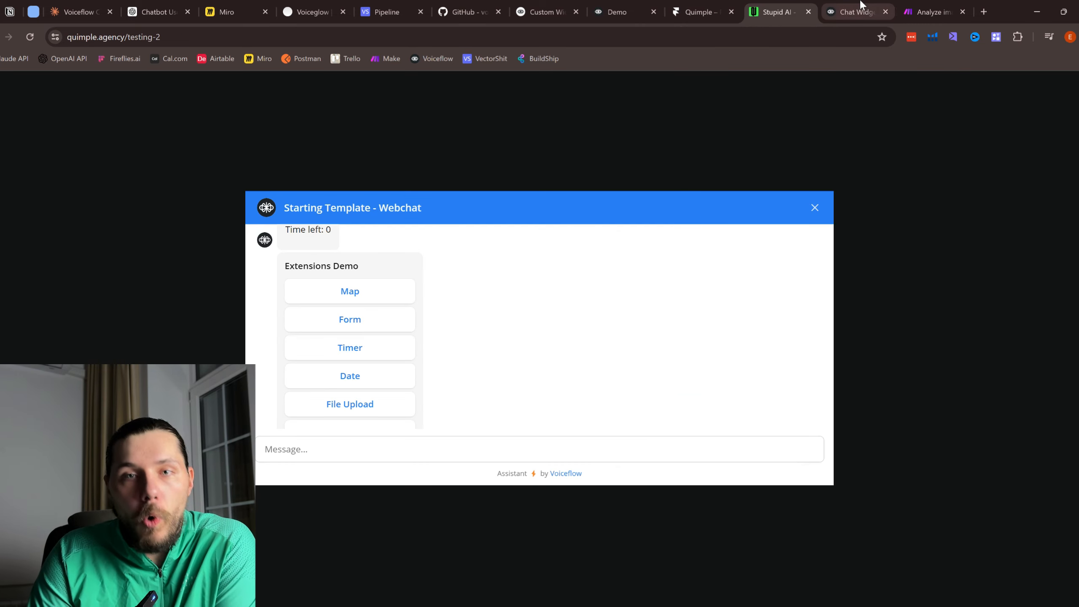
{"action": "left_click", "coordinate": [860, 6]}
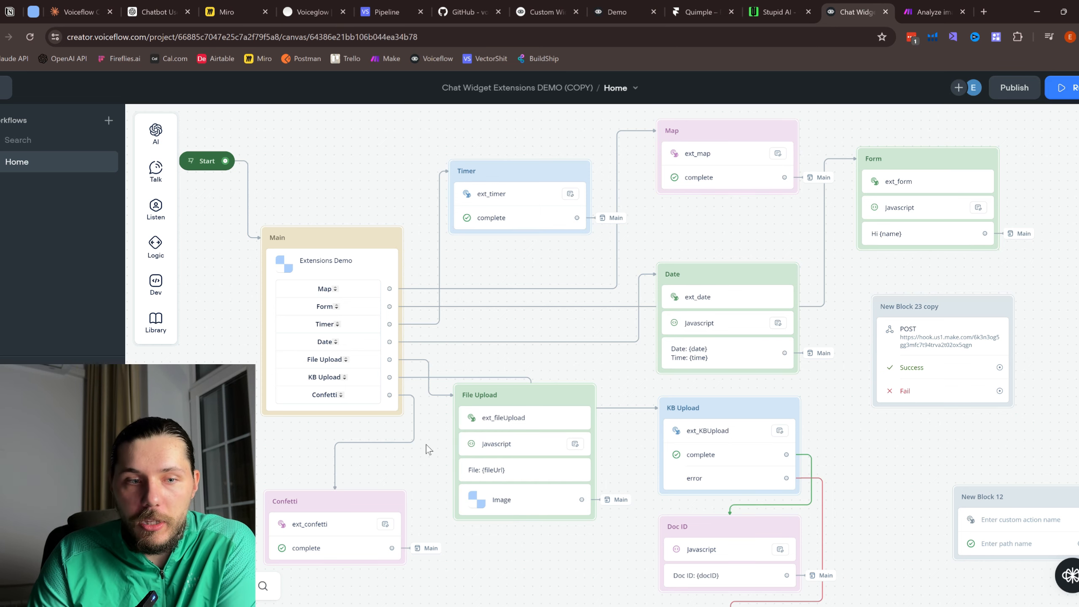
{"action": "left_click_drag", "start_coordinate": [422, 467], "coordinate": [435, 409]}
{"action": "scroll", "coordinate": [360, 306], "scroll_direction": "up", "scroll_amount": 2}
{"action": "left_click", "coordinate": [333, 265]}
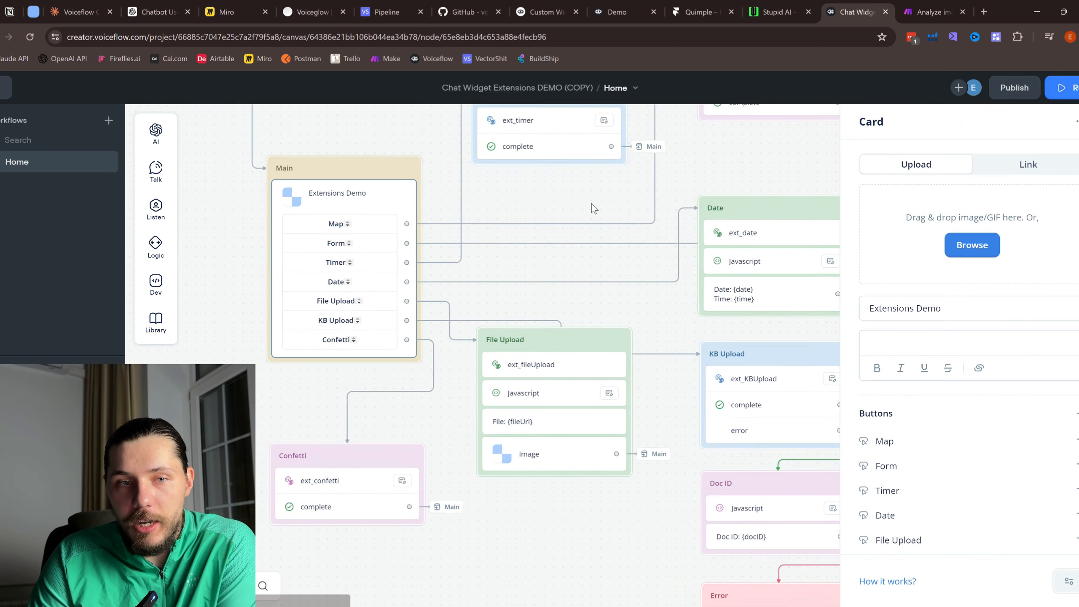
{"action": "left_click_drag", "start_coordinate": [592, 207], "coordinate": [532, 287]}
{"action": "left_click", "coordinate": [514, 217]}
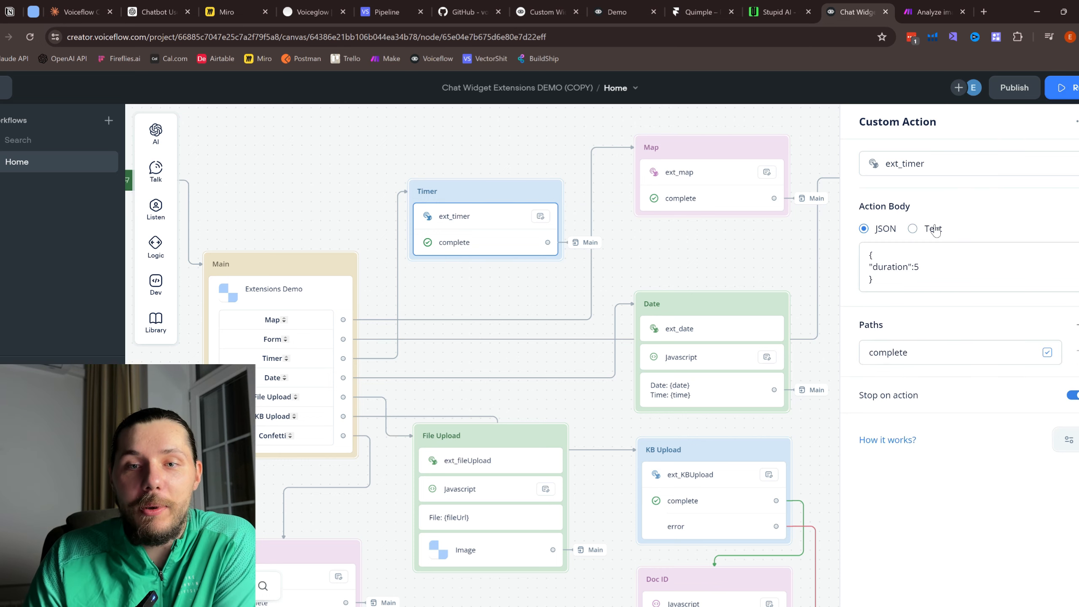
{"action": "left_click", "coordinate": [927, 219]}
{"action": "double_click", "coordinate": [917, 268]}
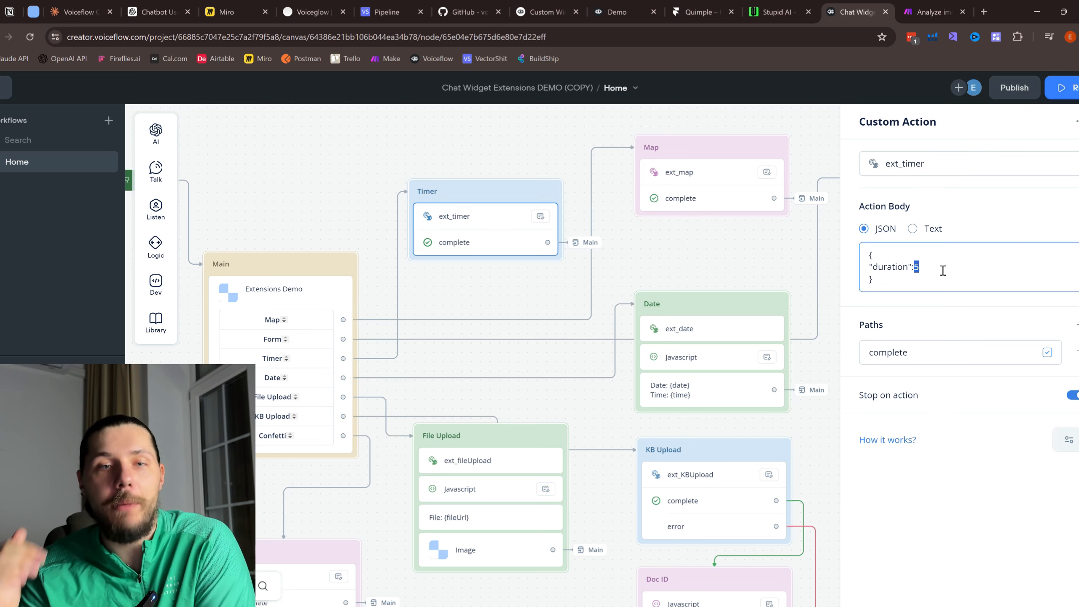
{"action": "left_click", "coordinate": [771, 12]}
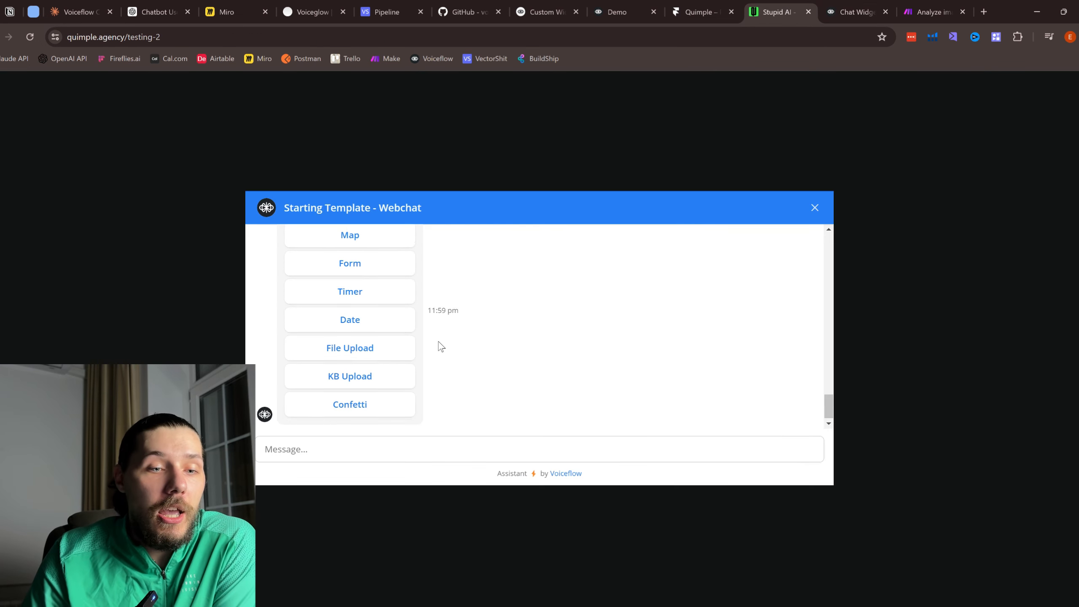
Step: Fire the Confetti extension in the webchat, then launch File Upload to show its drop box
{"action": "scroll", "coordinate": [439, 342], "scroll_direction": "down", "scroll_amount": 1}
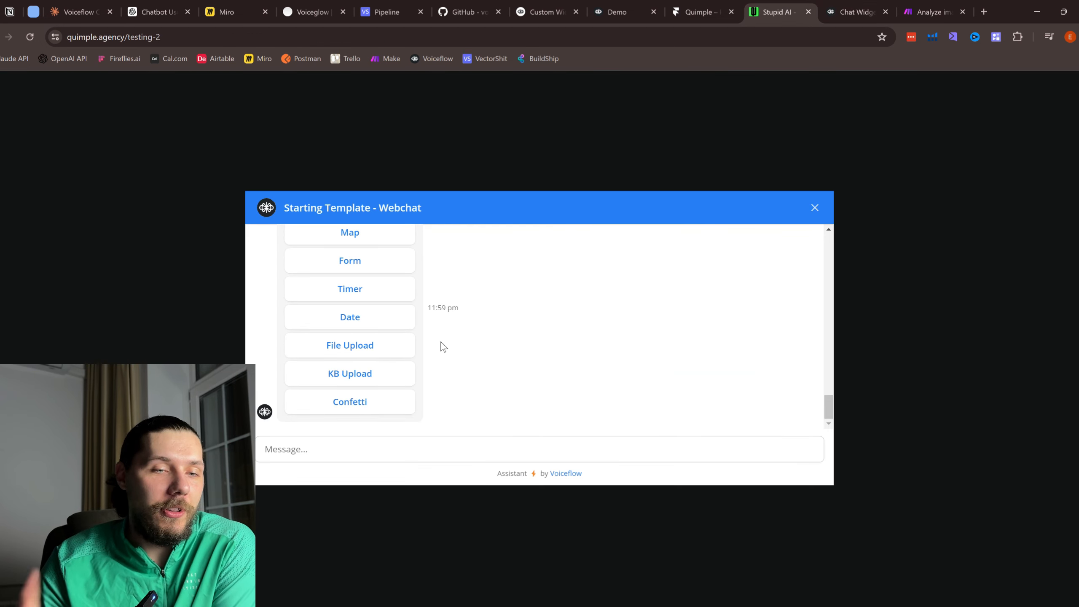
{"action": "left_click", "coordinate": [356, 403]}
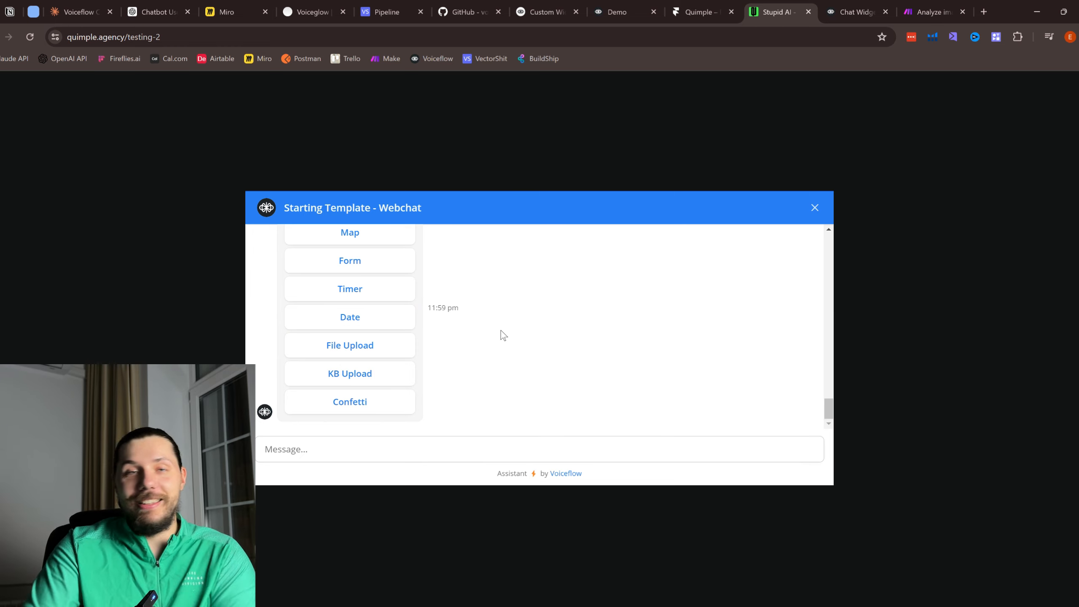
{"action": "scroll", "coordinate": [501, 335], "scroll_direction": "up", "scroll_amount": 2}
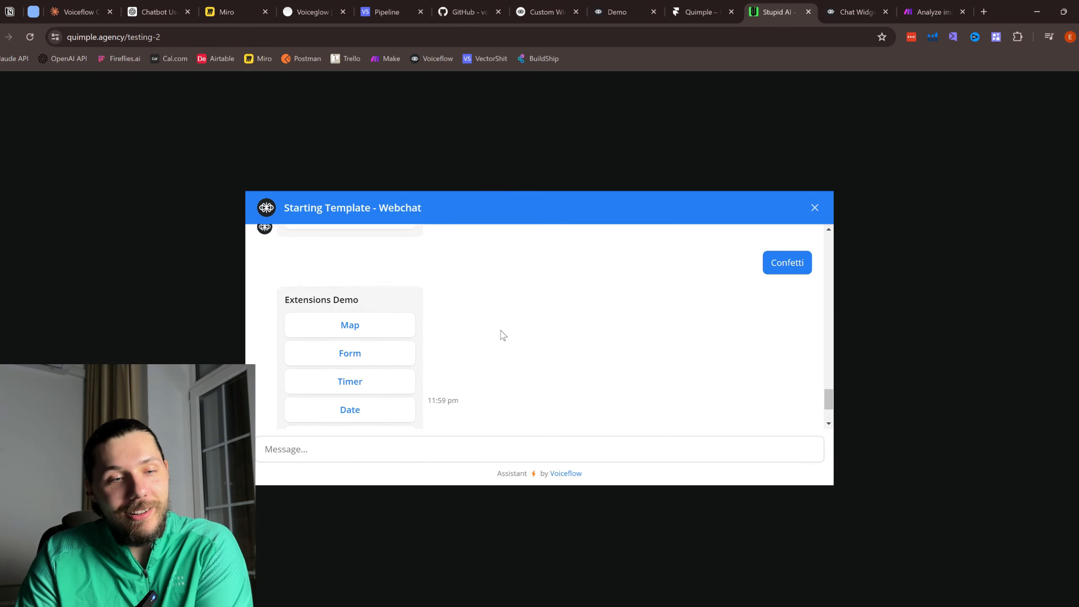
{"action": "scroll", "coordinate": [573, 323], "scroll_direction": "down", "scroll_amount": 2}
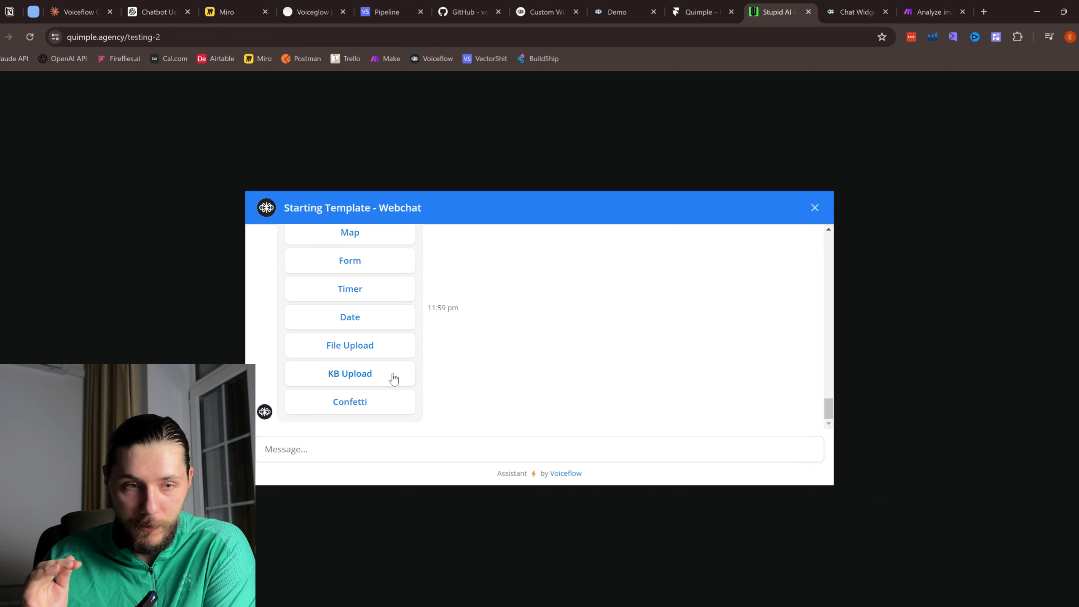
{"action": "left_click", "coordinate": [371, 355]}
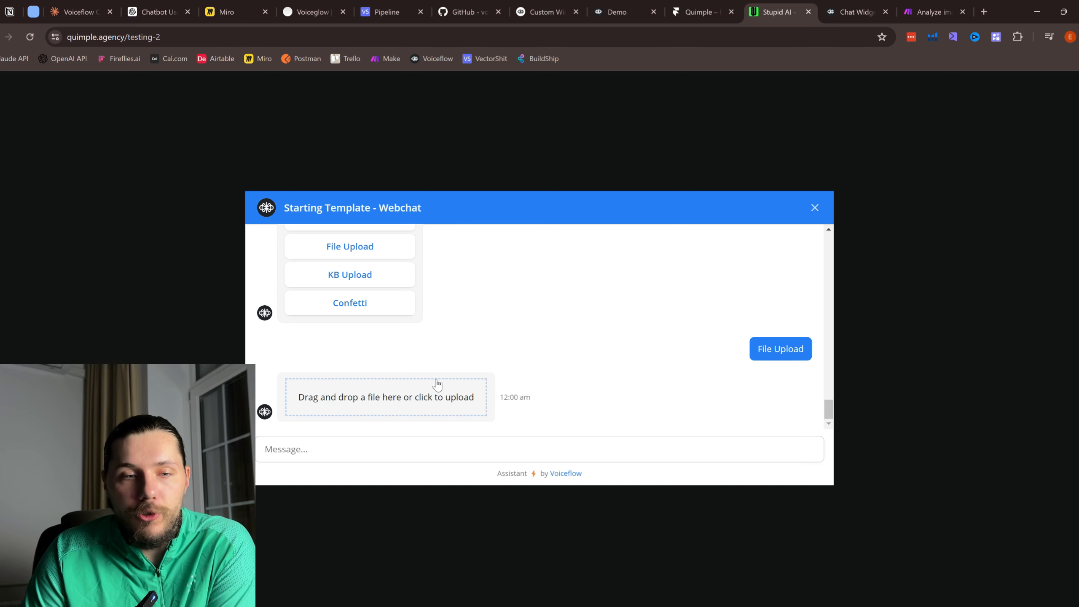
Step: Upload bb.jpg from the Downloads folder through the webchat's upload box
{"action": "left_click", "coordinate": [369, 409]}
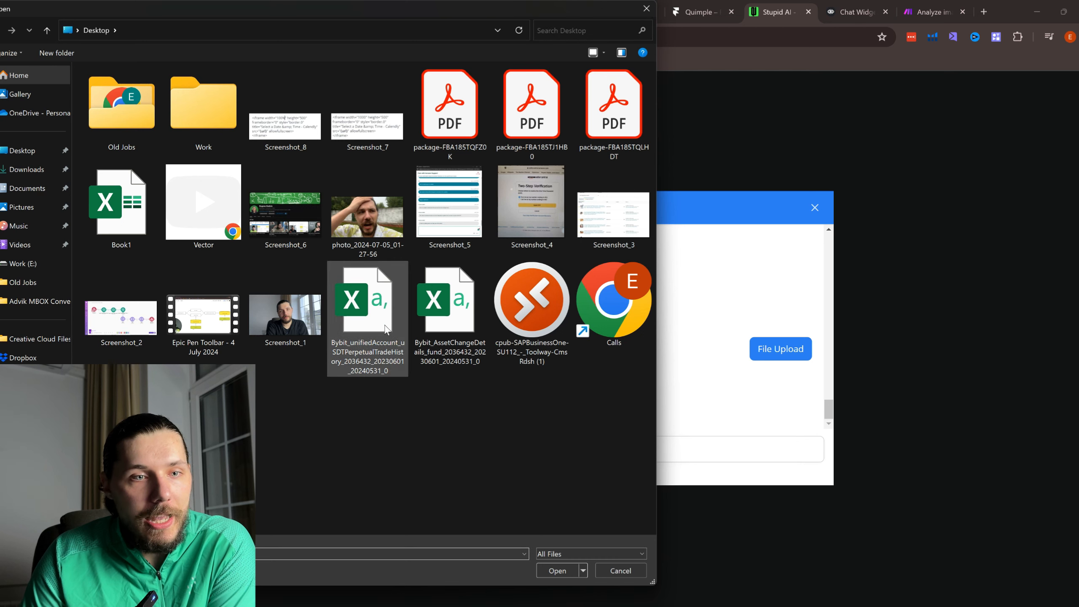
{"action": "left_click", "coordinate": [26, 169]}
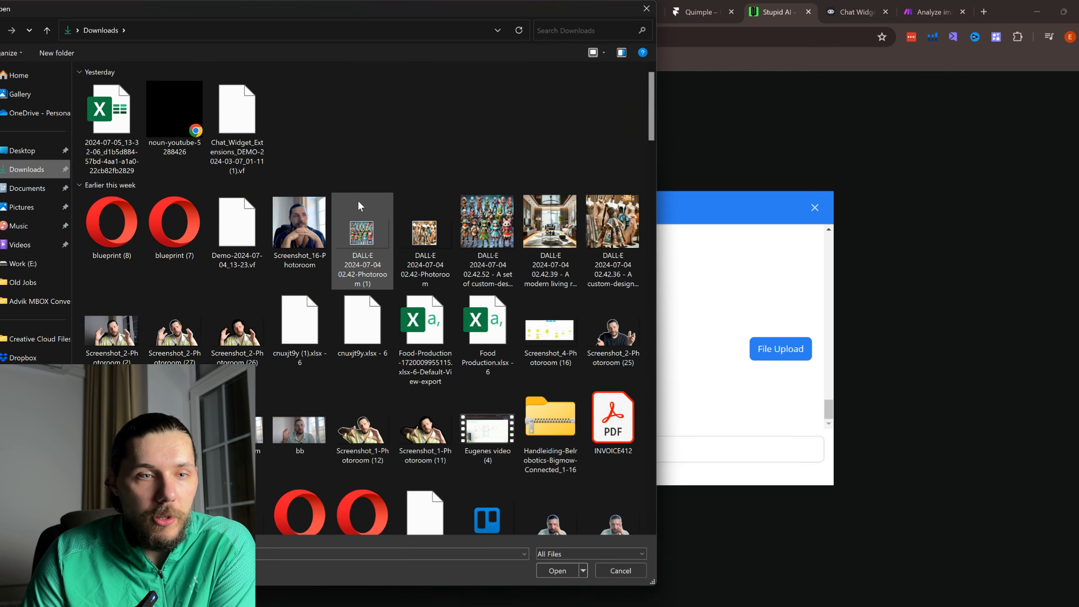
{"action": "left_click", "coordinate": [271, 420]}
{"action": "left_click", "coordinate": [548, 574]}
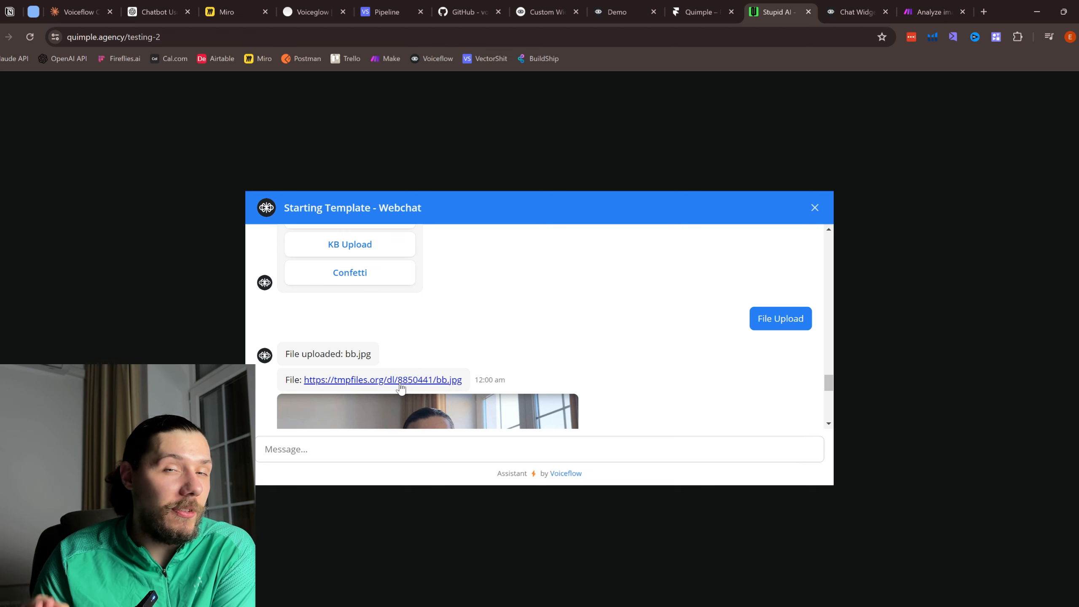
{"action": "scroll", "coordinate": [400, 385], "scroll_direction": "down", "scroll_amount": 4}
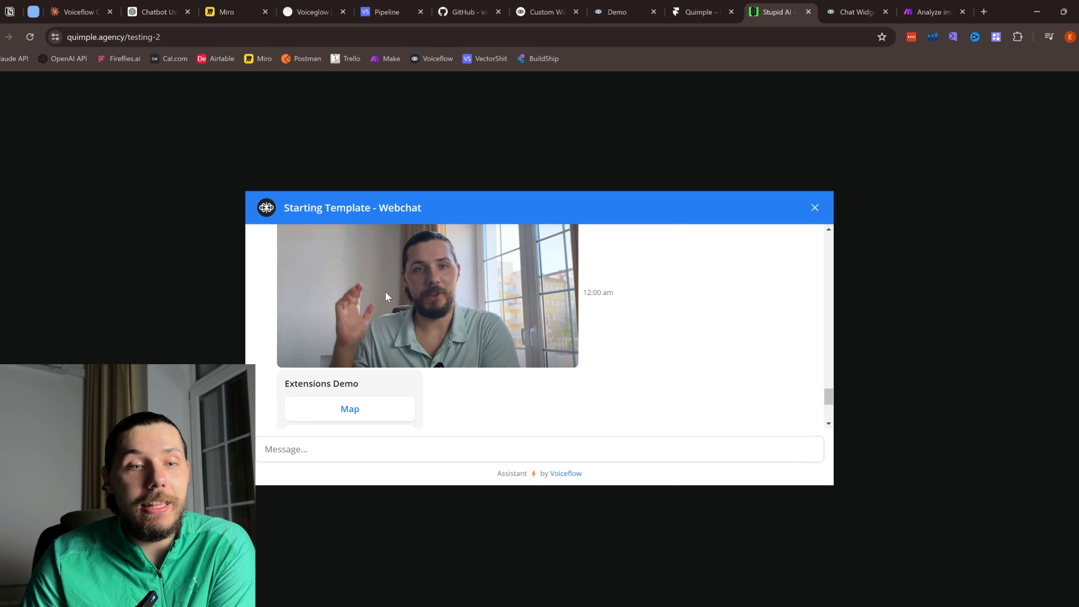
{"action": "scroll", "coordinate": [417, 374], "scroll_direction": "up", "scroll_amount": 3}
{"action": "scroll", "coordinate": [440, 342], "scroll_direction": "down", "scroll_amount": 1}
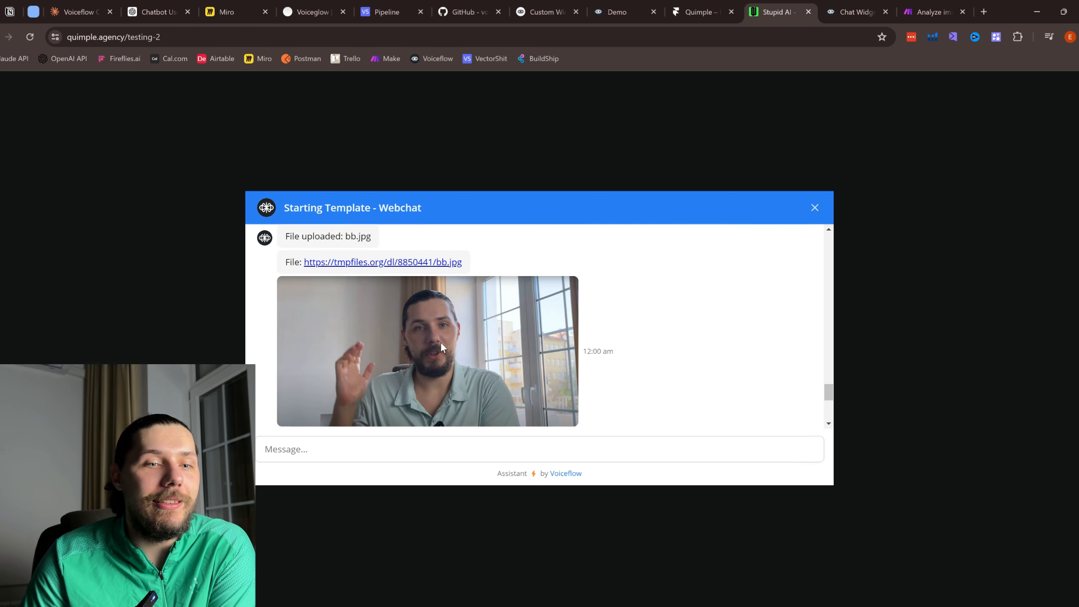
Step: Check the File Upload block on the Voiceflow canvas, then open and close the bb.jpg link
{"action": "left_click", "coordinate": [854, 3]}
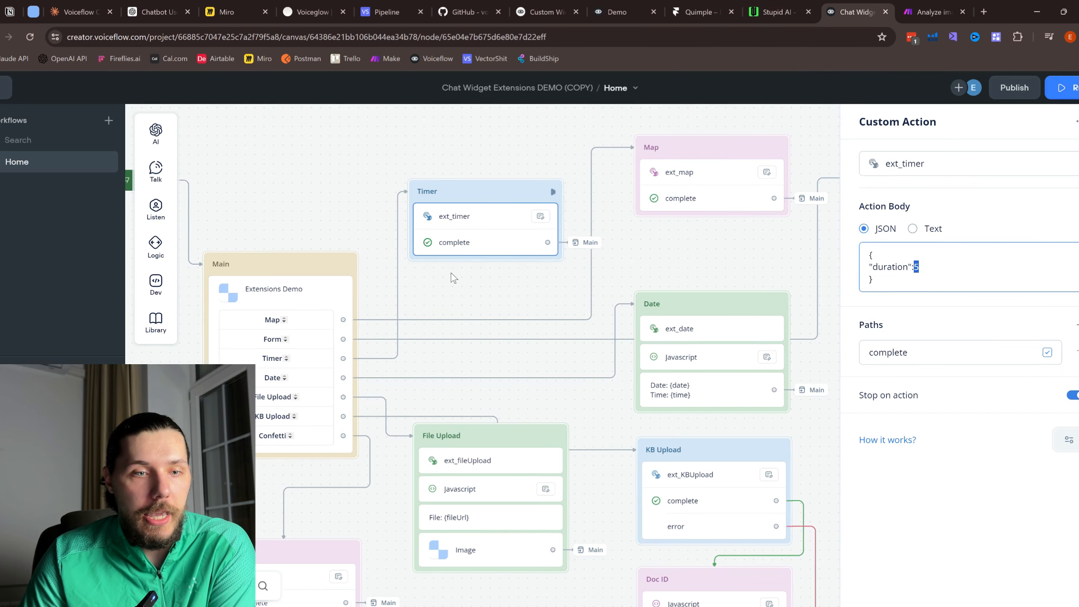
{"action": "left_click", "coordinate": [798, 4]}
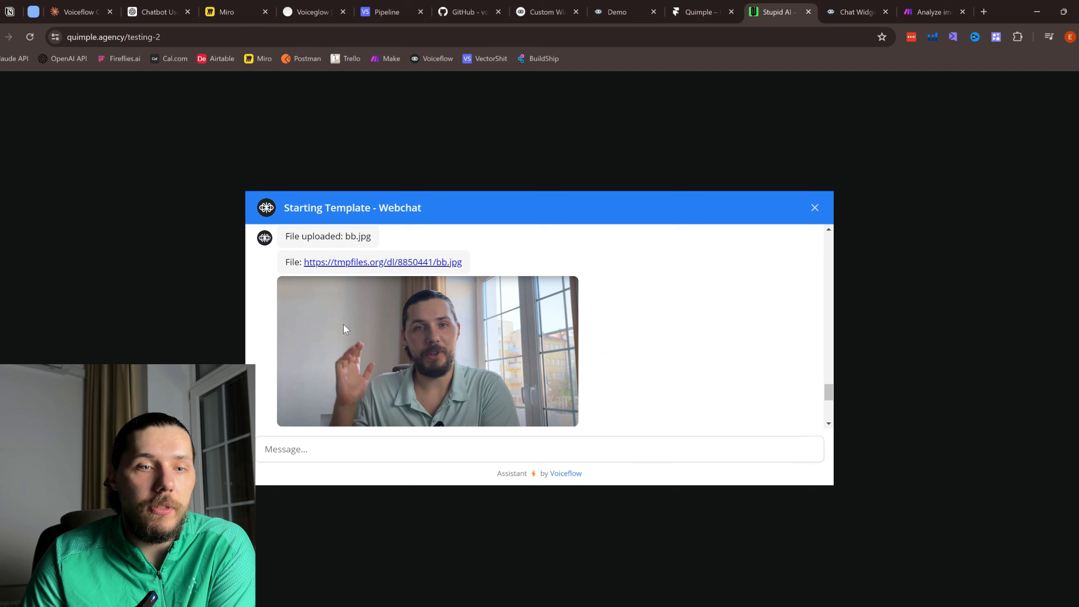
{"action": "left_click", "coordinate": [424, 262]}
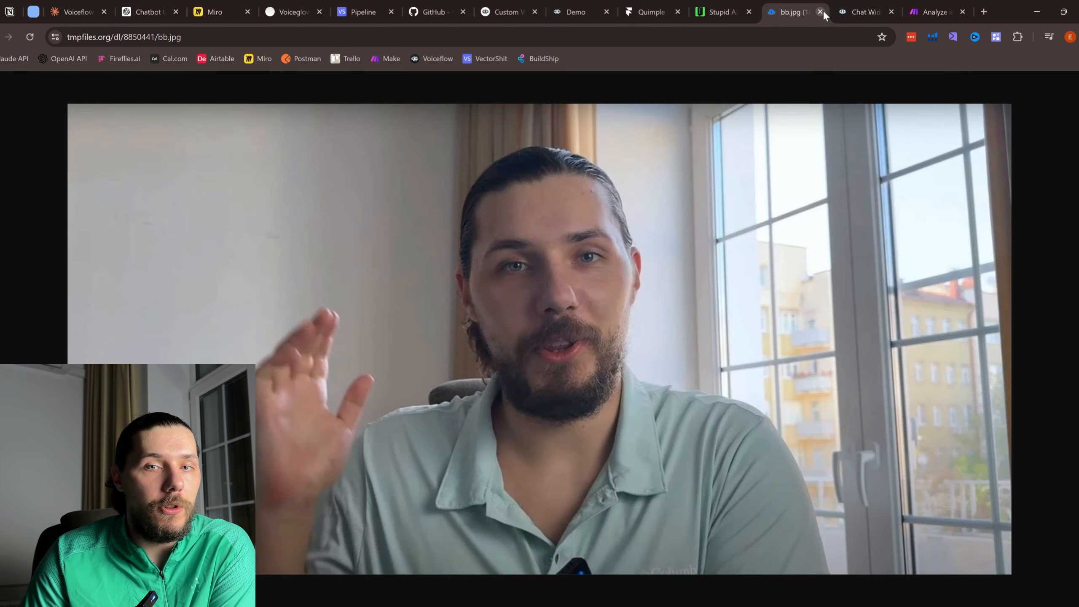
{"action": "left_click", "coordinate": [820, 12]}
{"action": "left_click", "coordinate": [812, 13]}
{"action": "left_click_drag", "start_coordinate": [399, 398], "coordinate": [426, 304]}
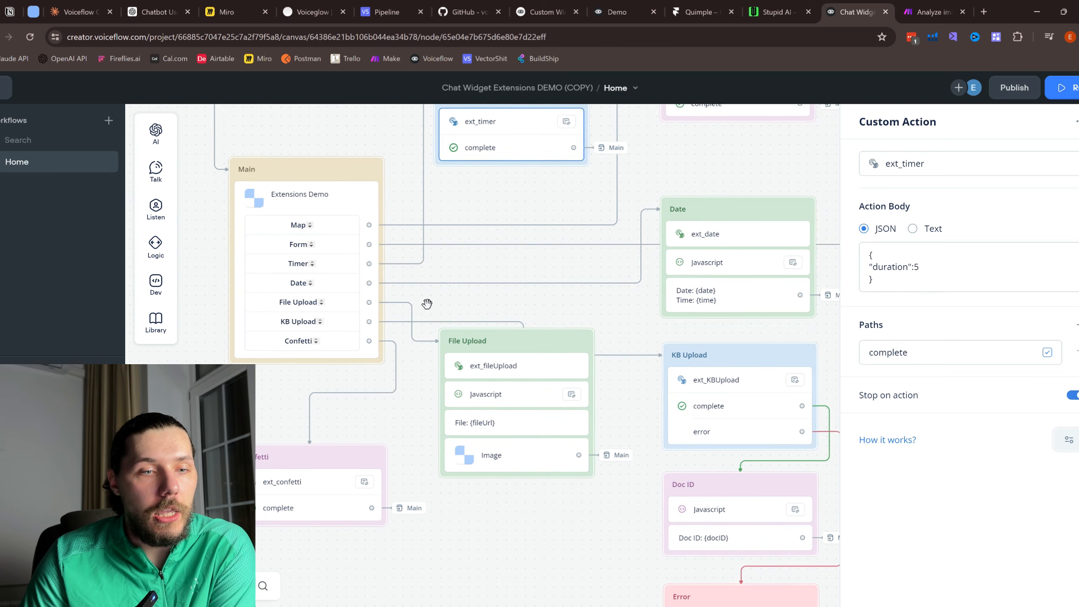
{"action": "left_click_drag", "start_coordinate": [526, 292], "coordinate": [478, 230]}
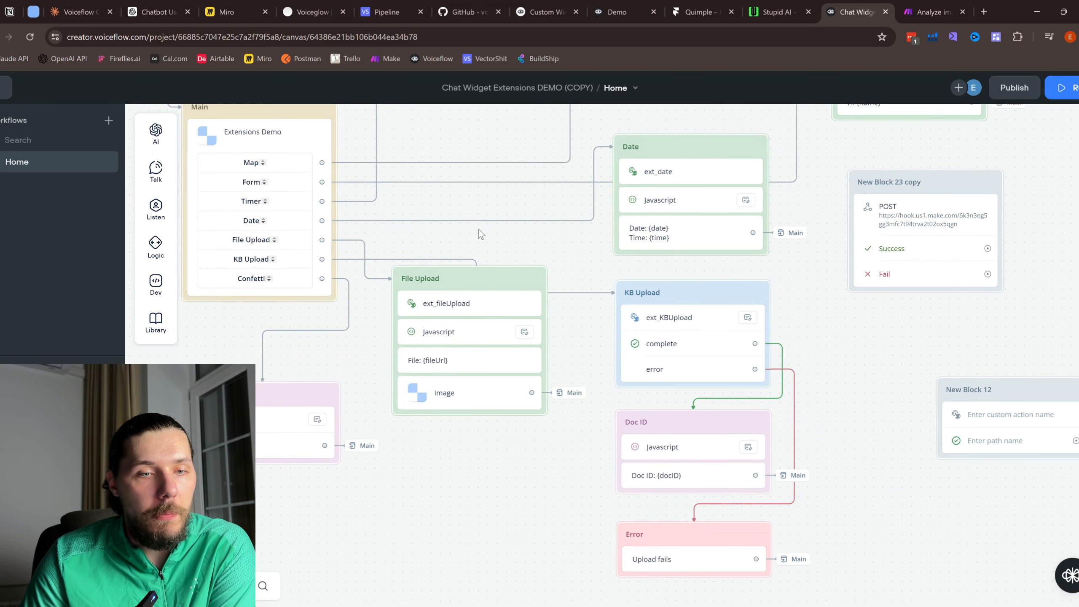
{"action": "scroll", "coordinate": [443, 343], "scroll_direction": "up", "scroll_amount": 1}
{"action": "left_click", "coordinate": [446, 360]}
{"action": "left_click", "coordinate": [483, 411]}
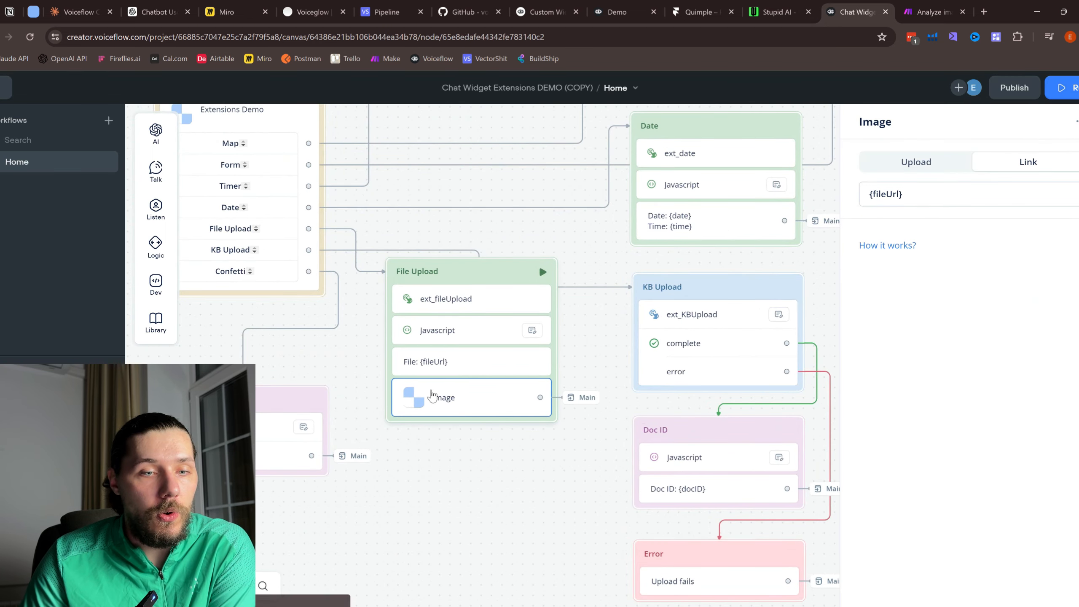
{"action": "scroll", "coordinate": [433, 336], "scroll_direction": "up", "scroll_amount": 1}
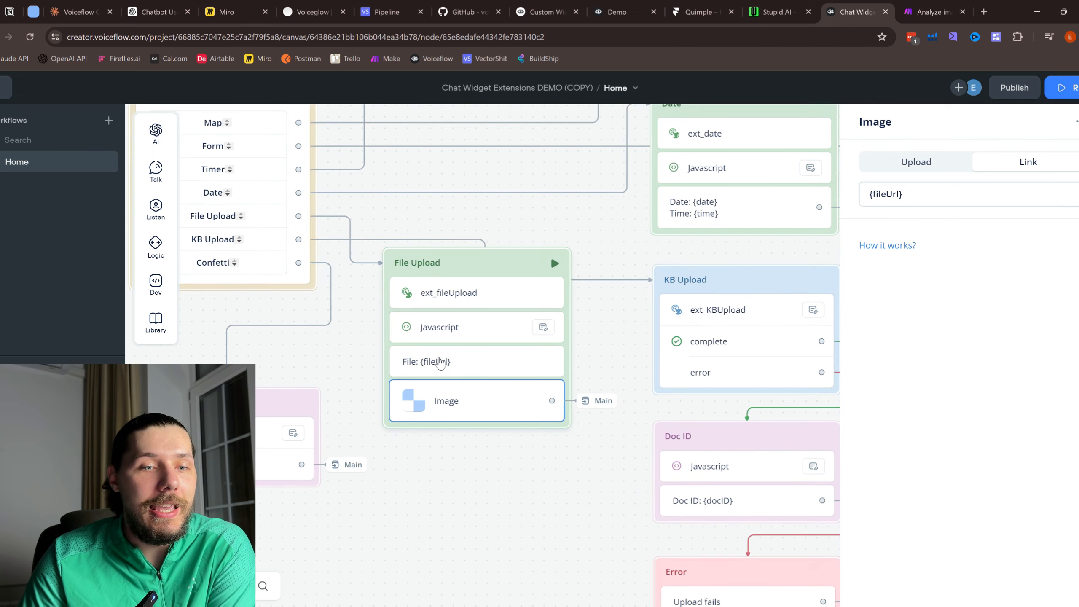
{"action": "left_click", "coordinate": [439, 362]}
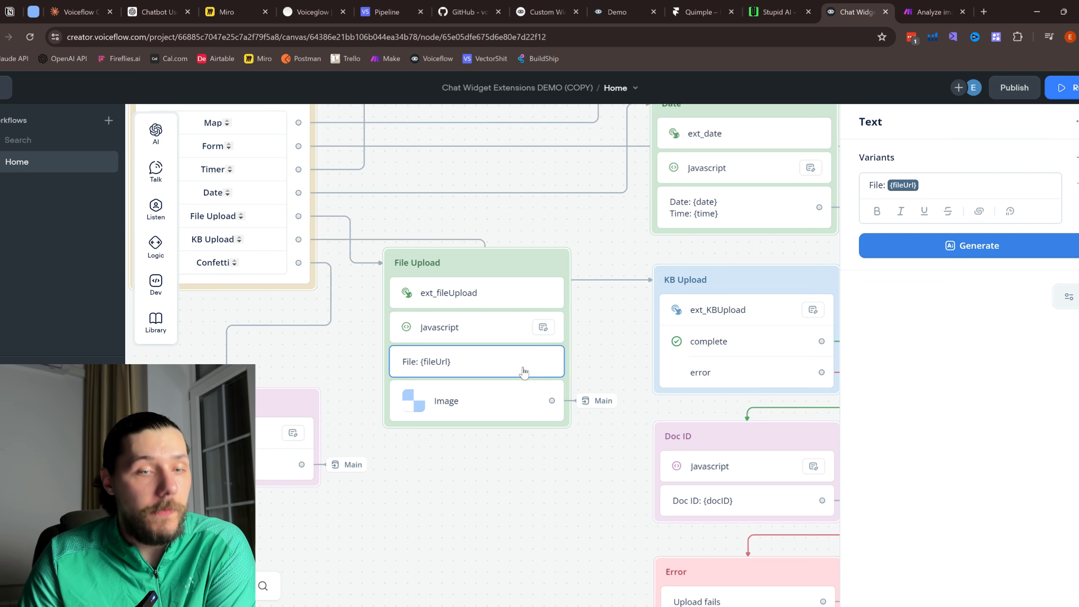
{"action": "left_click", "coordinate": [501, 404]}
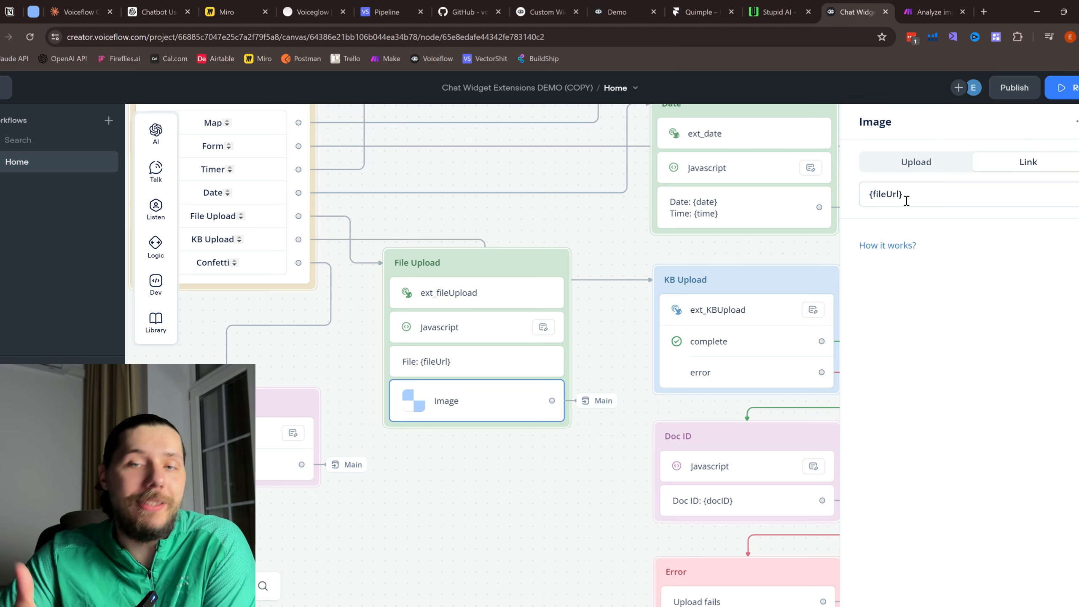
{"action": "left_click", "coordinate": [814, 6]}
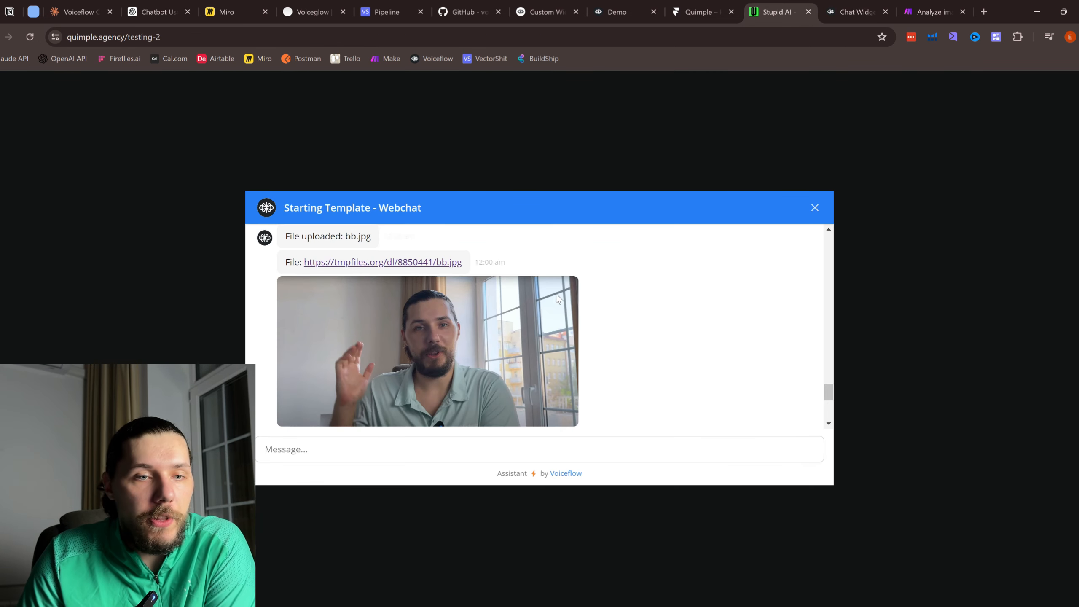
Step: Send KB Upload in the webchat and check that Voiceflow's Knowledge page lists no data sources
{"action": "scroll", "coordinate": [596, 305], "scroll_direction": "up", "scroll_amount": 4}
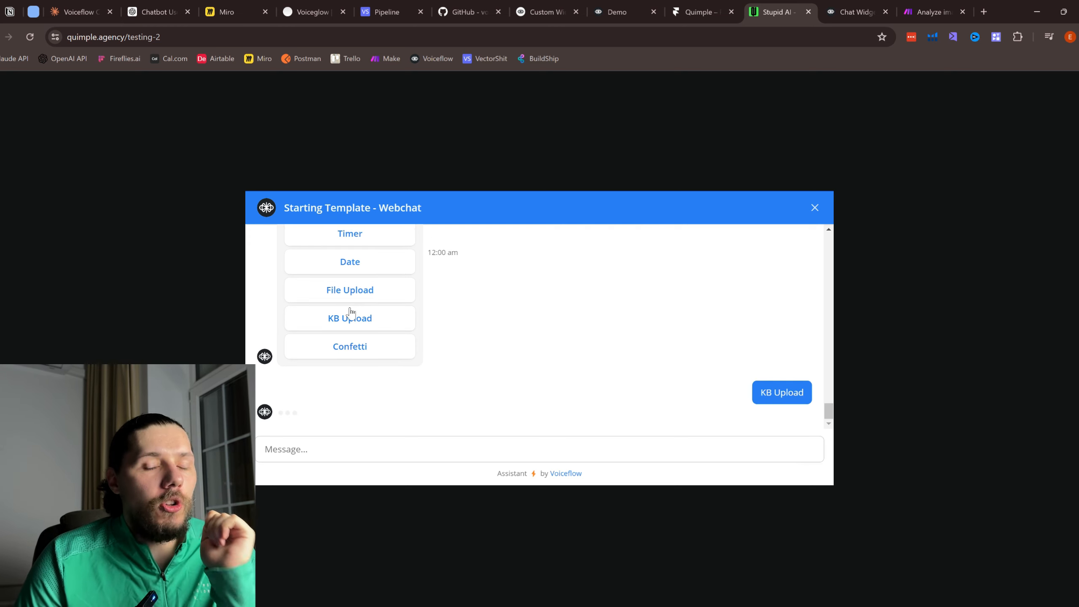
{"action": "left_click", "coordinate": [348, 308]}
{"action": "left_click", "coordinate": [840, 9]}
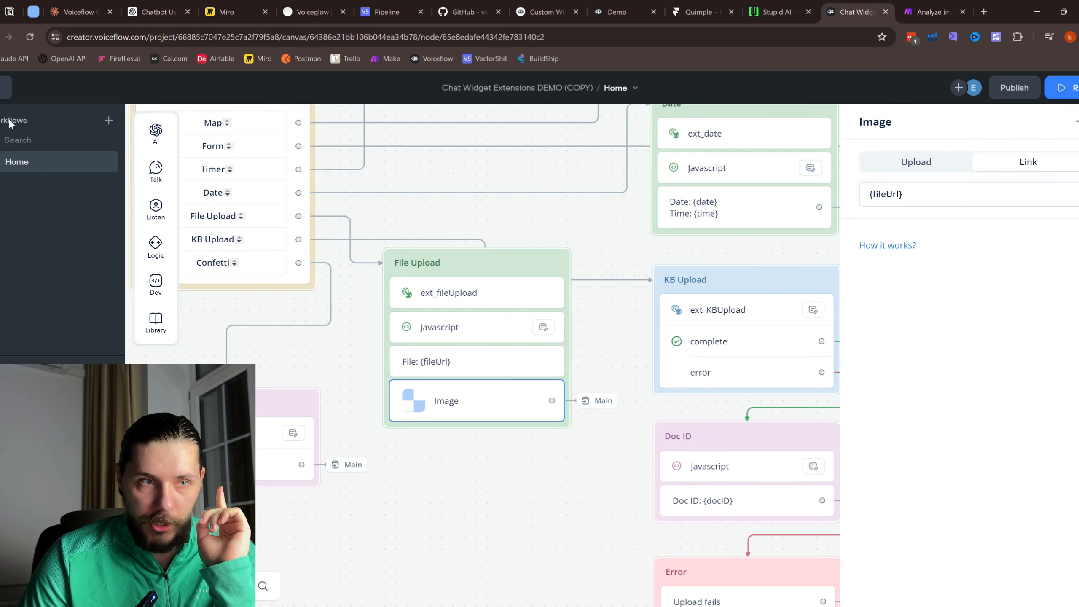
{"action": "left_click", "coordinate": [6, 88]}
{"action": "left_click", "coordinate": [87, 168]}
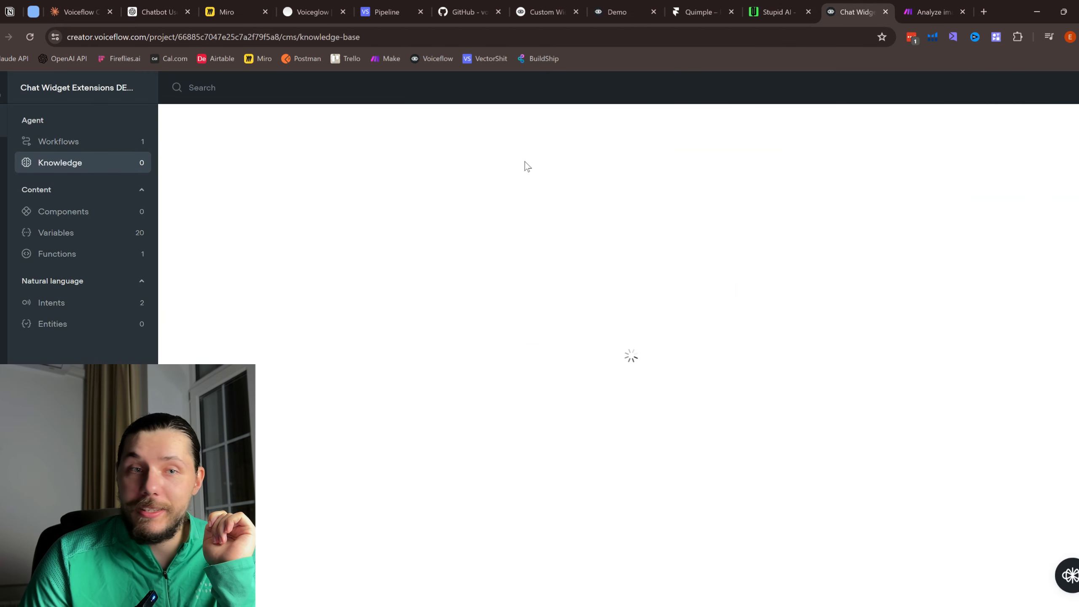
{"action": "left_click", "coordinate": [771, 6]}
Step: Upload package-FBA185TJ1HB0.pdf from the Desktop through the webchat's KB Upload
{"action": "left_click", "coordinate": [374, 404]}
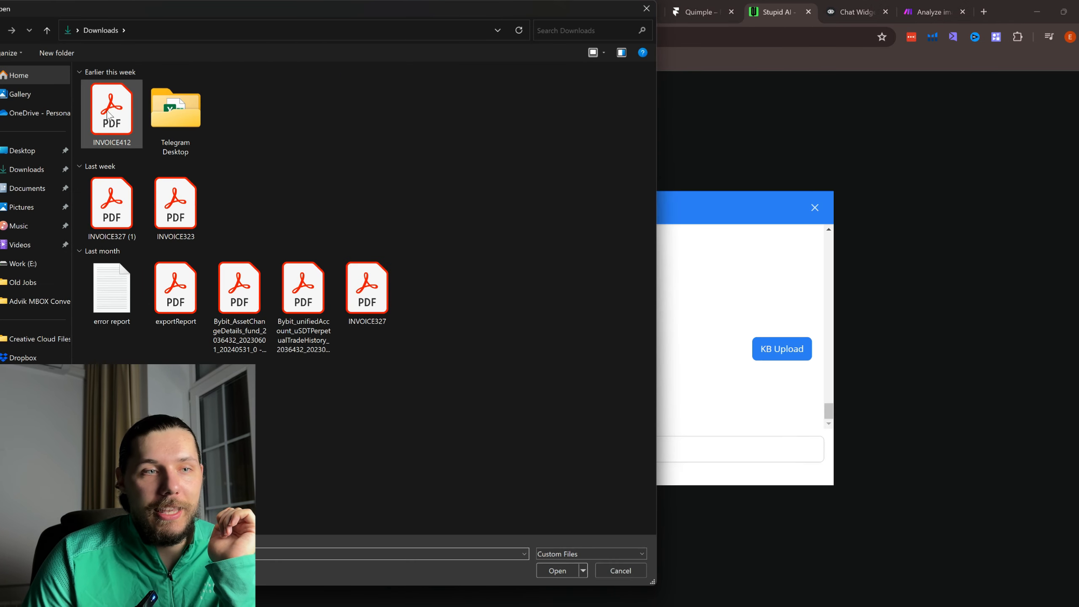
{"action": "left_click", "coordinate": [34, 151]}
{"action": "left_click", "coordinate": [393, 130]}
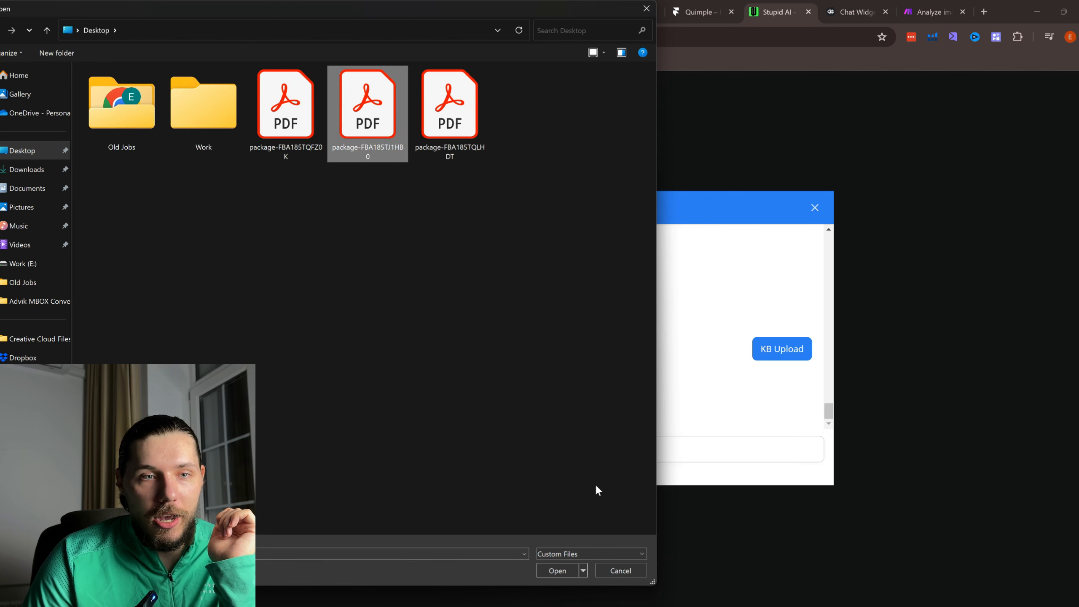
{"action": "left_click", "coordinate": [560, 572]}
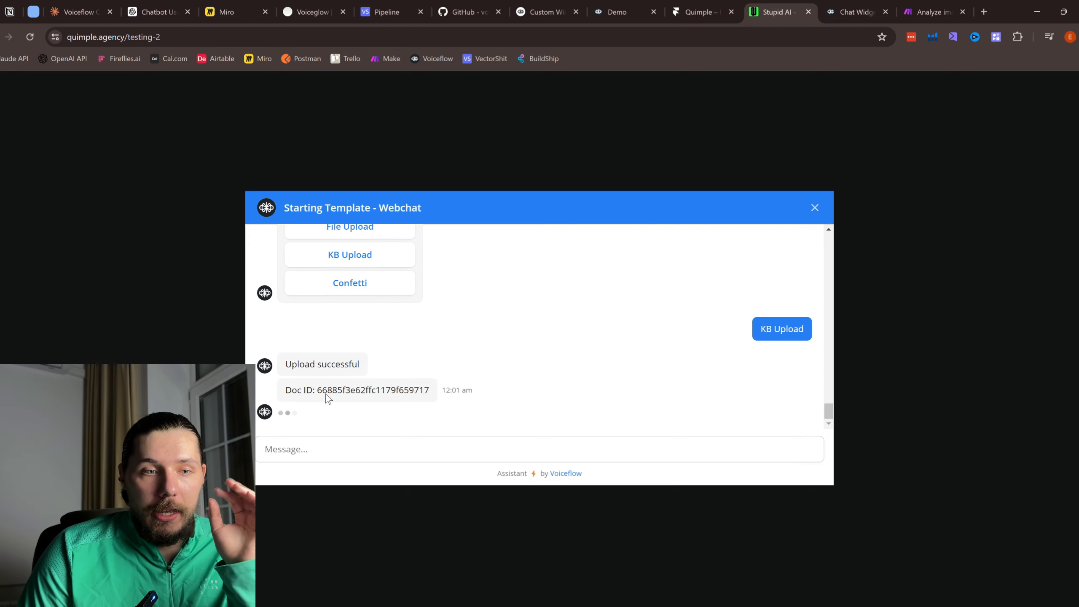
Step: Reload Voiceflow's Knowledge page, then return to the webchat for the 'Upload successful' reply
{"action": "left_click", "coordinate": [855, 6]}
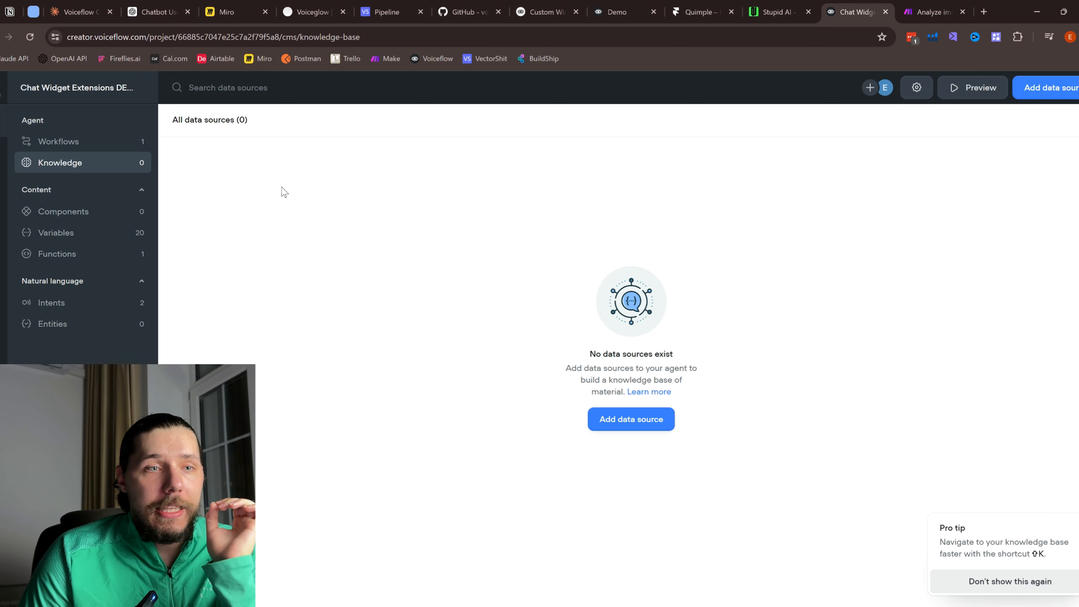
{"action": "left_click", "coordinate": [89, 146]}
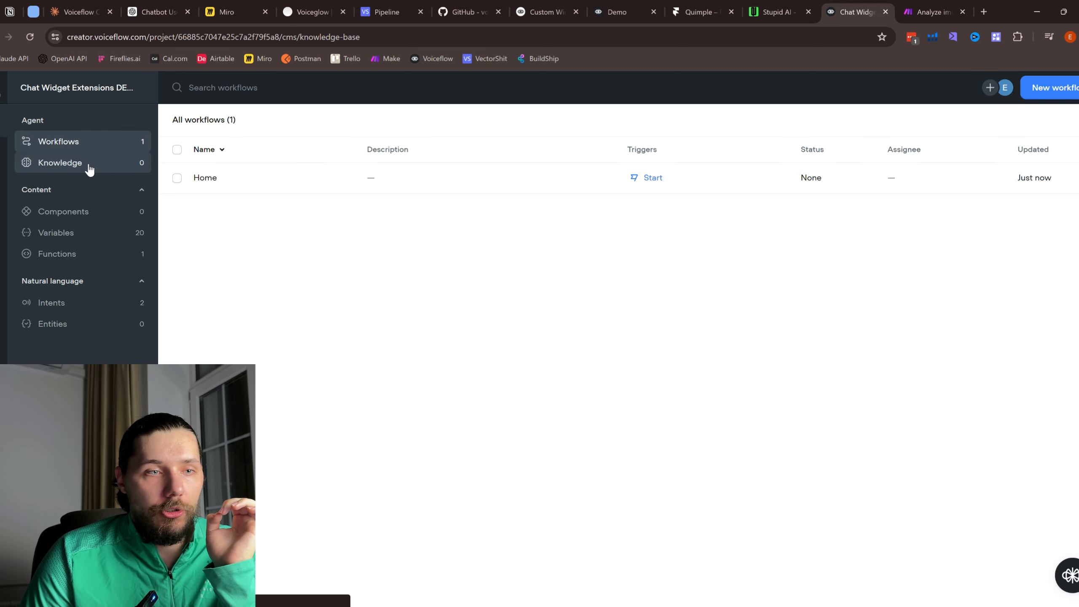
{"action": "left_click", "coordinate": [89, 165]}
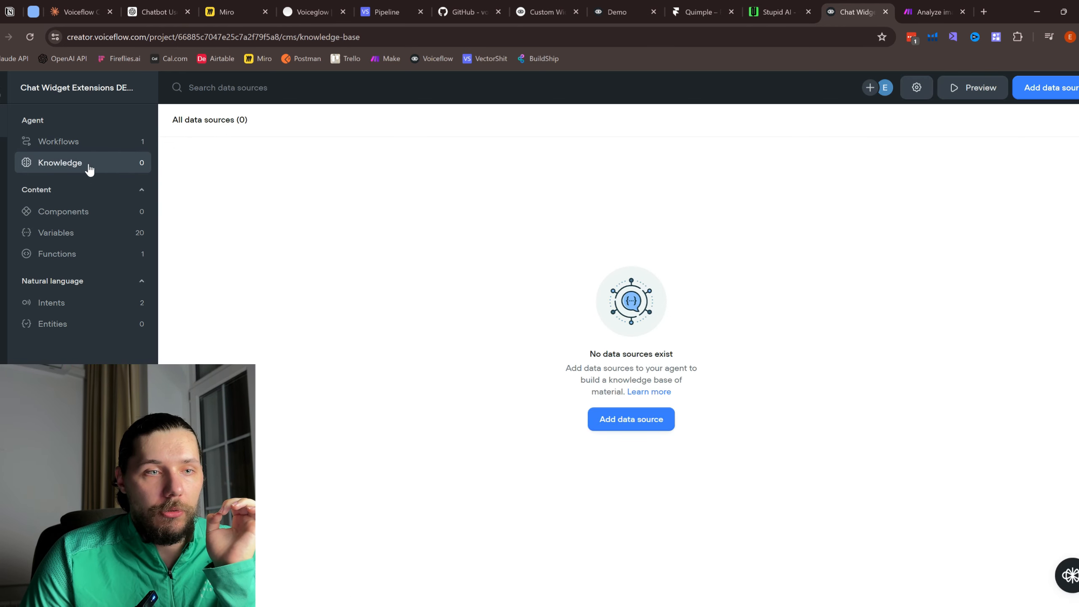
{"action": "left_click", "coordinate": [31, 37]}
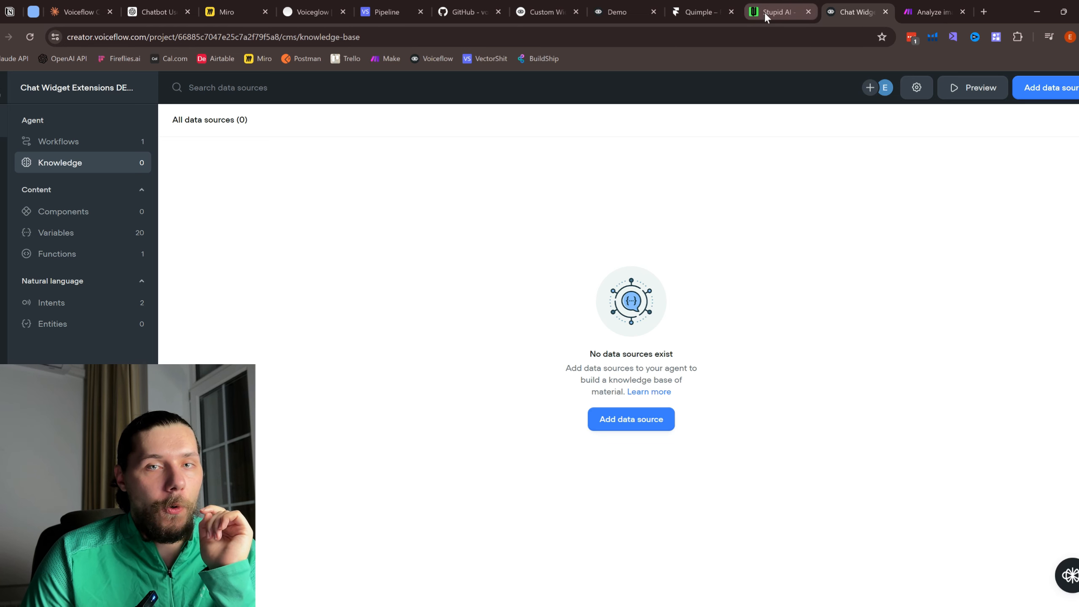
{"action": "left_click", "coordinate": [764, 12]}
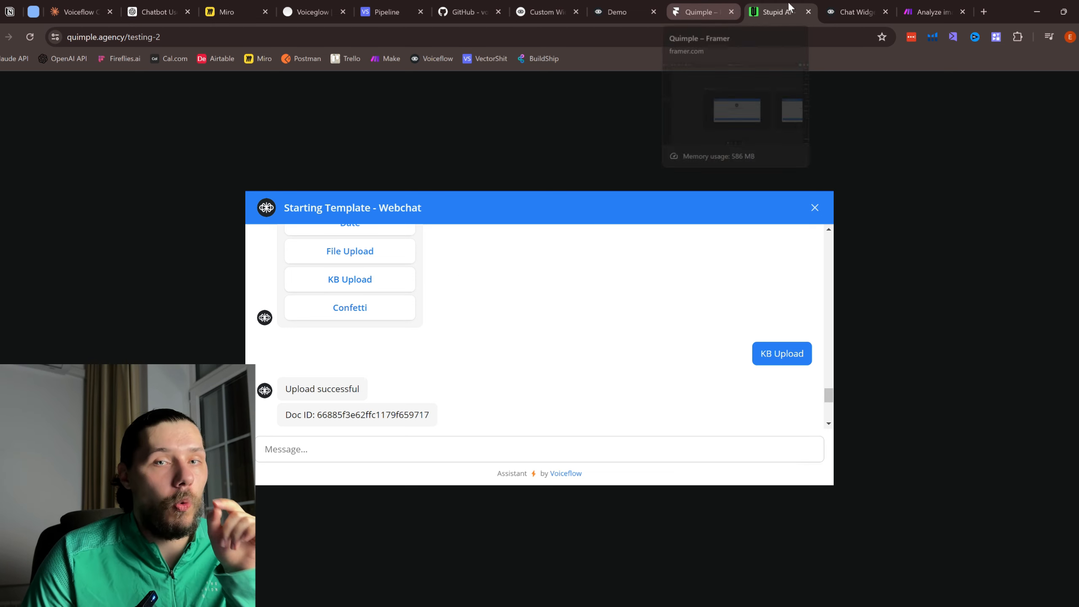
Step: Copy the agent's primary key from Voiceflow's API Keys page
{"action": "left_click", "coordinate": [722, 5]}
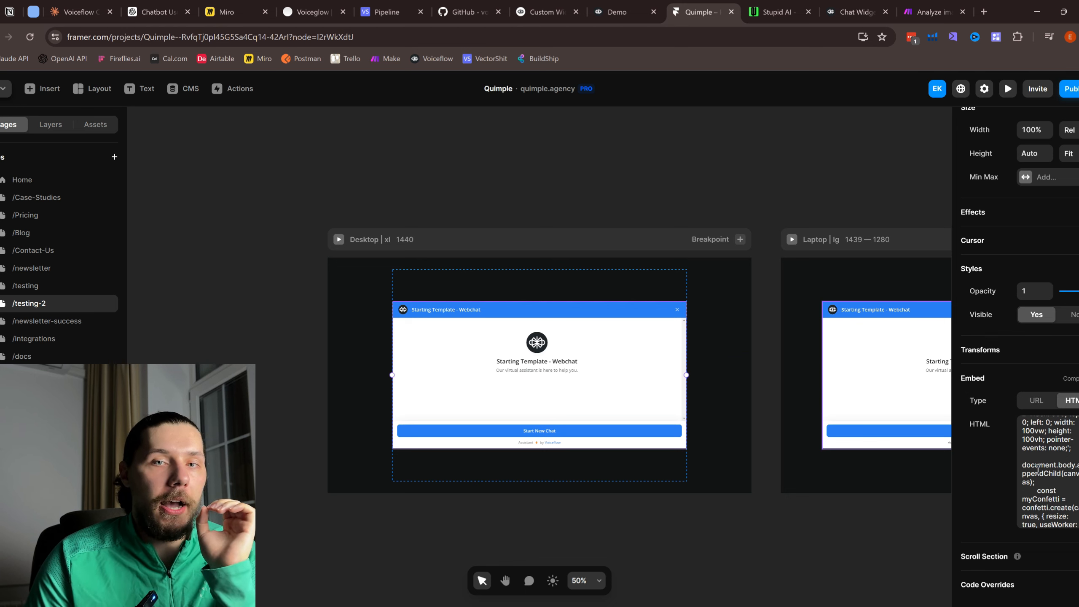
{"action": "left_click", "coordinate": [857, 5]}
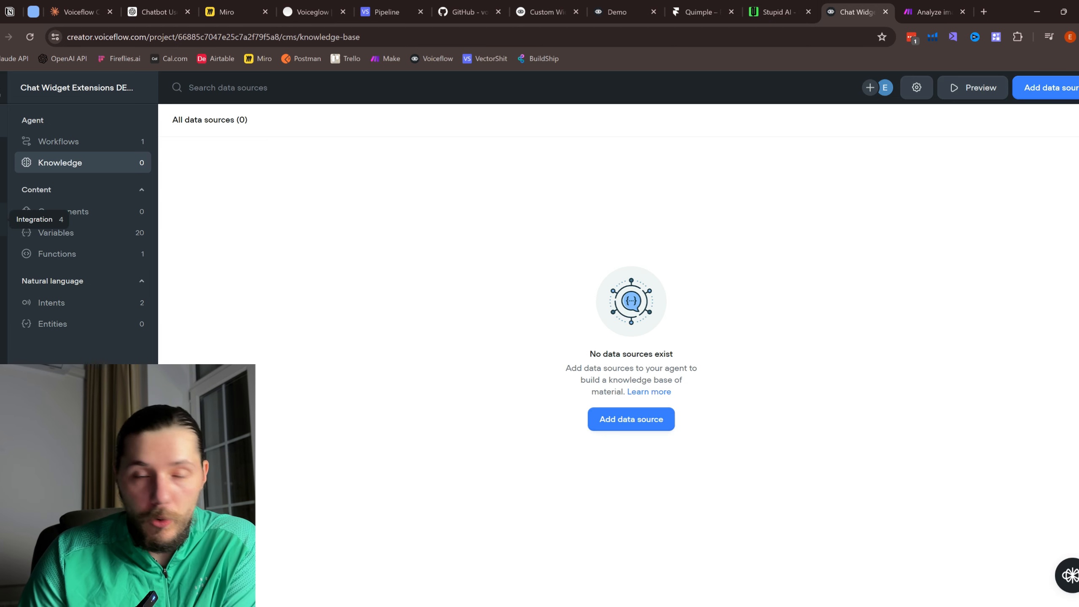
{"action": "left_click", "coordinate": [4, 219]}
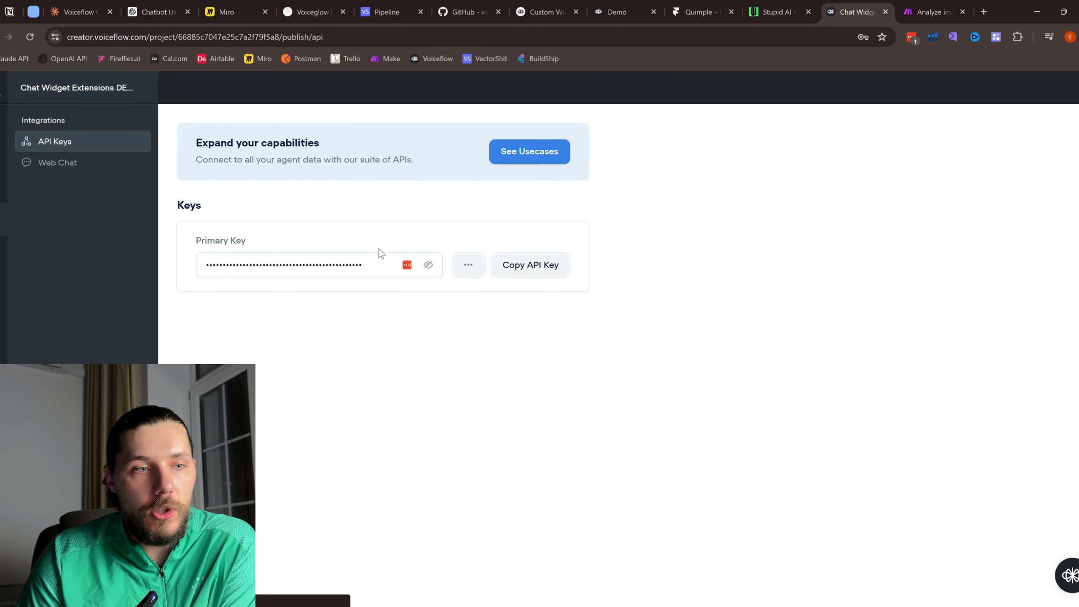
{"action": "left_click", "coordinate": [523, 274]}
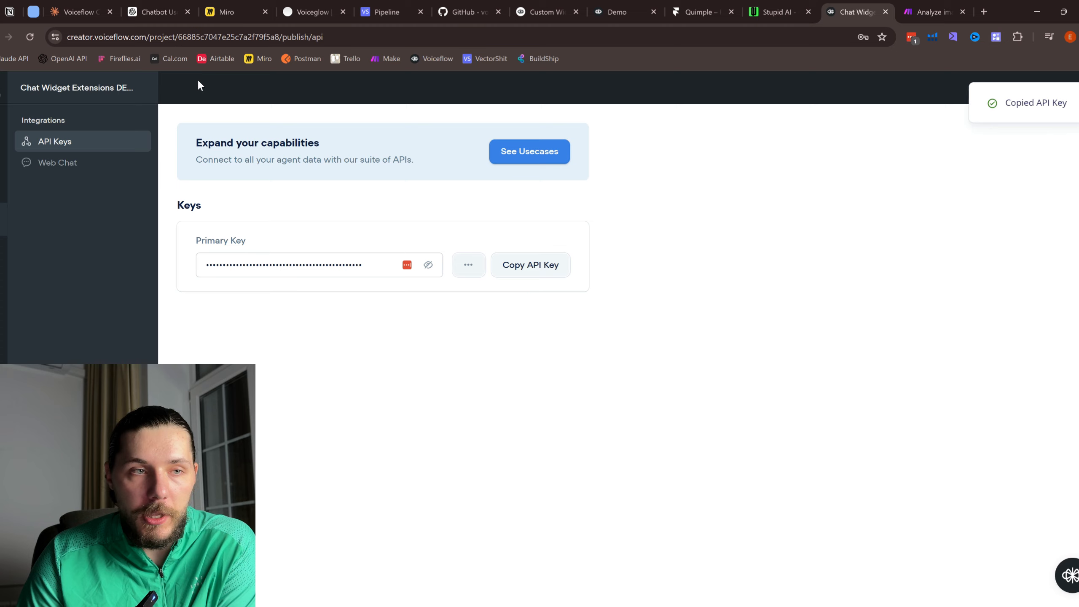
Step: Review the widget script in the Claude 'Voiceflow Custom Actions' chat
{"action": "left_click", "coordinate": [92, 4]}
{"action": "scroll", "coordinate": [787, 293], "scroll_direction": "down", "scroll_amount": 2}
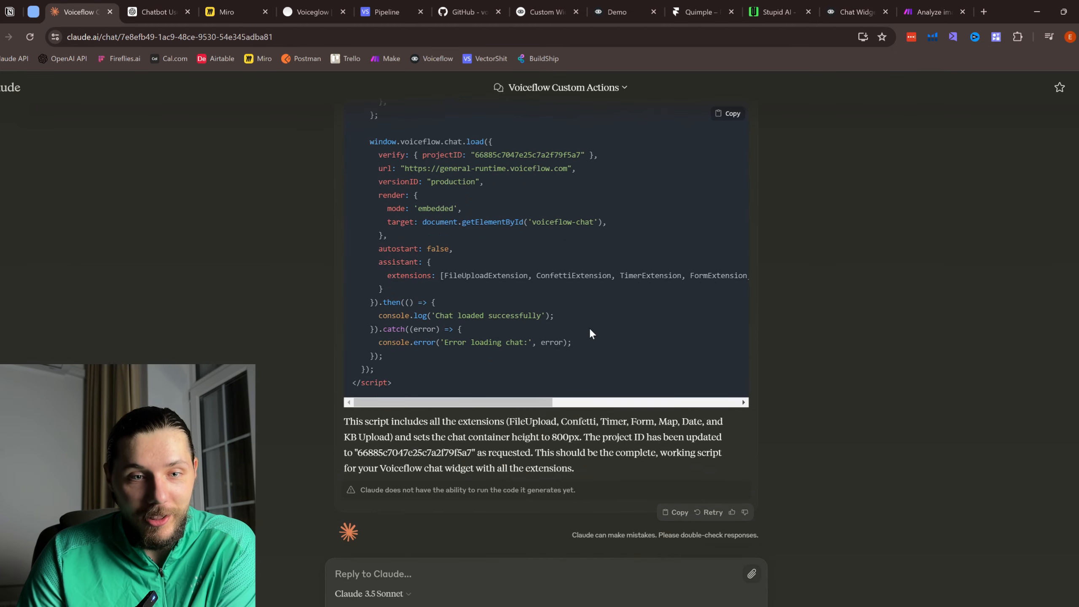
{"action": "scroll", "coordinate": [507, 366], "scroll_direction": "up", "scroll_amount": 7}
{"action": "scroll", "coordinate": [507, 366], "scroll_direction": "down", "scroll_amount": 7}
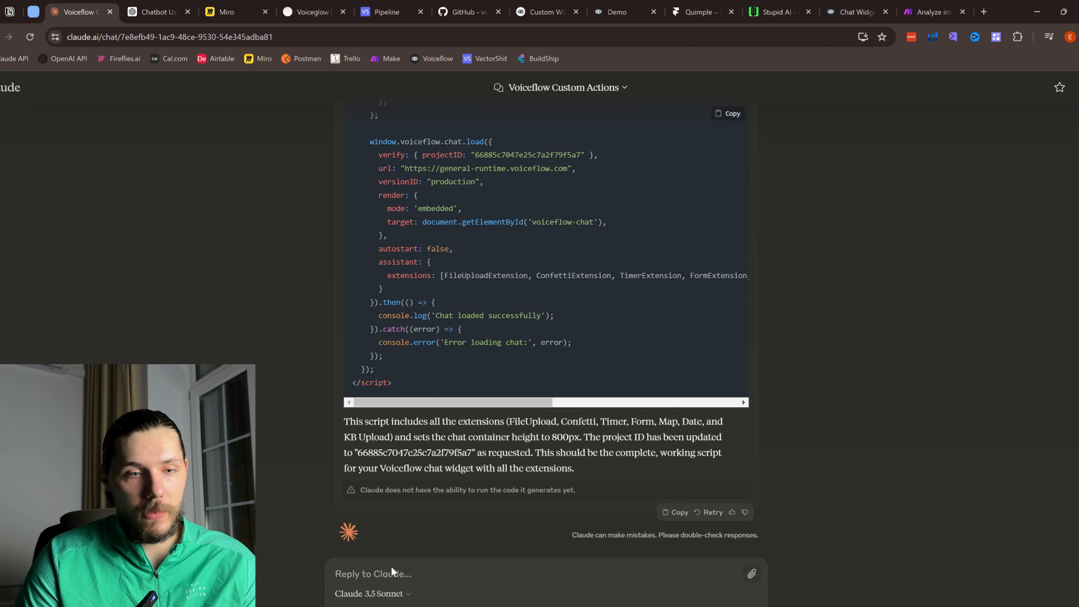
Step: Return to the Quimple Framer project and put focus in the webchat's Embed HTML code
{"action": "left_click", "coordinate": [856, 9]}
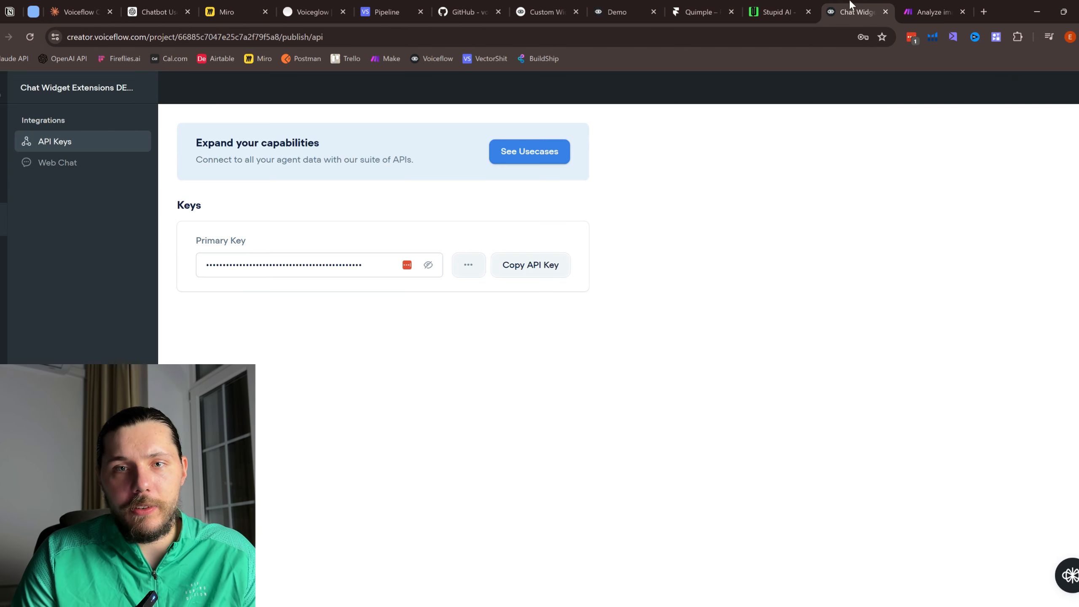
{"action": "left_click", "coordinate": [158, 11]}
{"action": "left_click", "coordinate": [733, 5]}
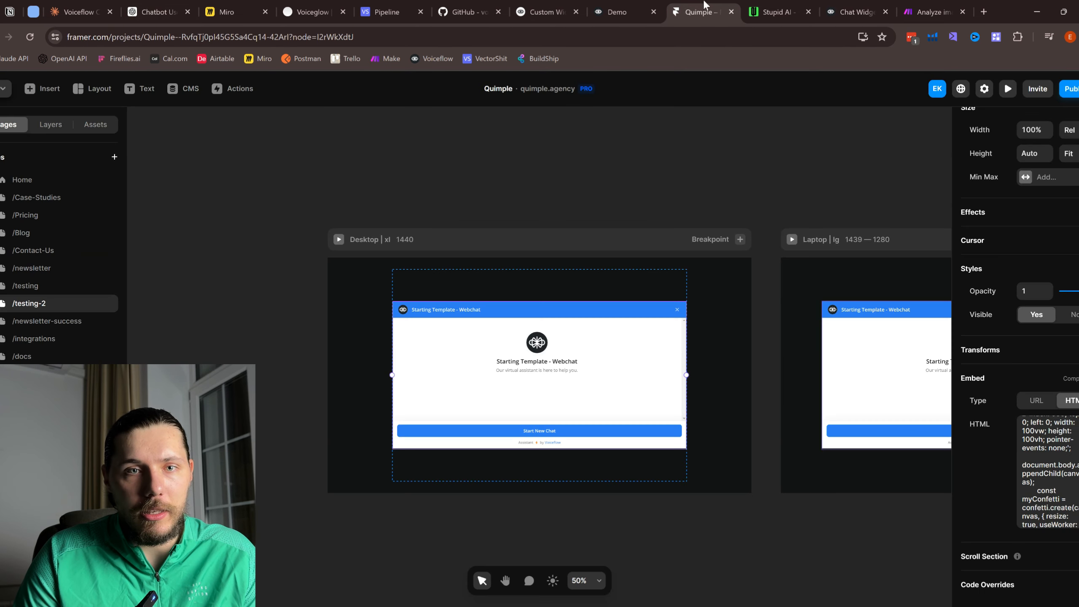
{"action": "left_click", "coordinate": [1061, 506]}
{"action": "key", "text": "ctrl+a"}
{"action": "left_click", "coordinate": [1060, 505]}
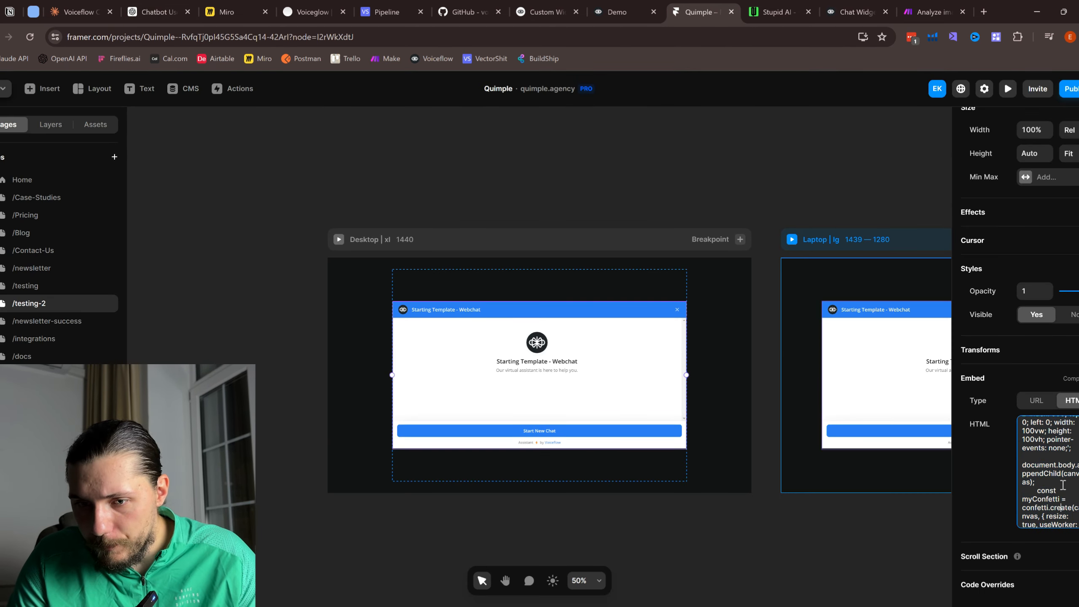
Step: Scroll through the embed code past the form and date extensions to the KBUploadExtension section
{"action": "scroll", "coordinate": [1061, 483], "scroll_direction": "down", "scroll_amount": 5}
{"action": "scroll", "coordinate": [1061, 463], "scroll_direction": "down", "scroll_amount": 5}
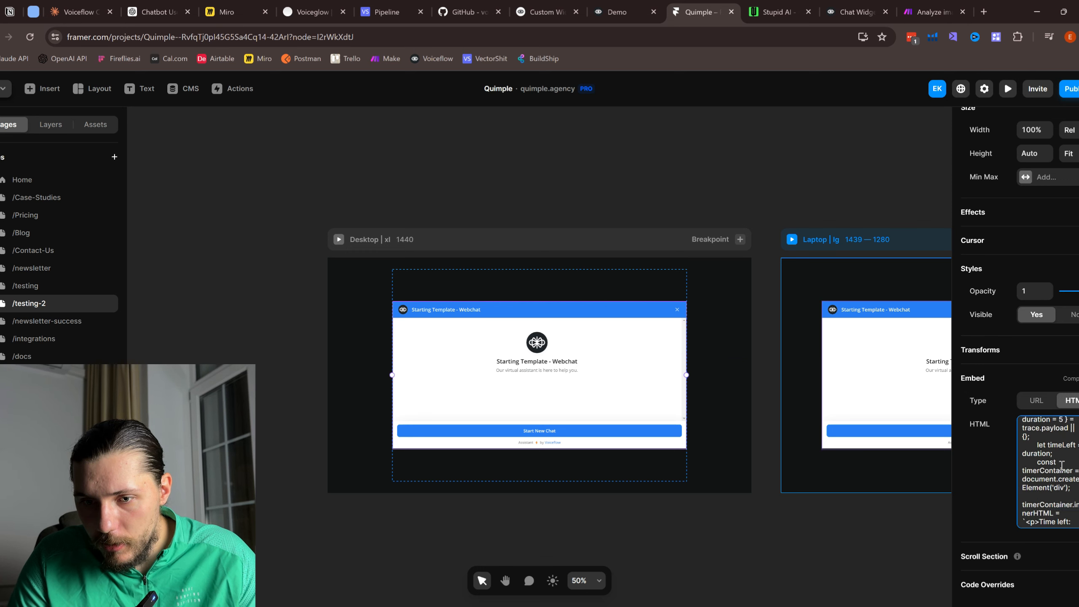
{"action": "scroll", "coordinate": [1060, 465], "scroll_direction": "down", "scroll_amount": 5}
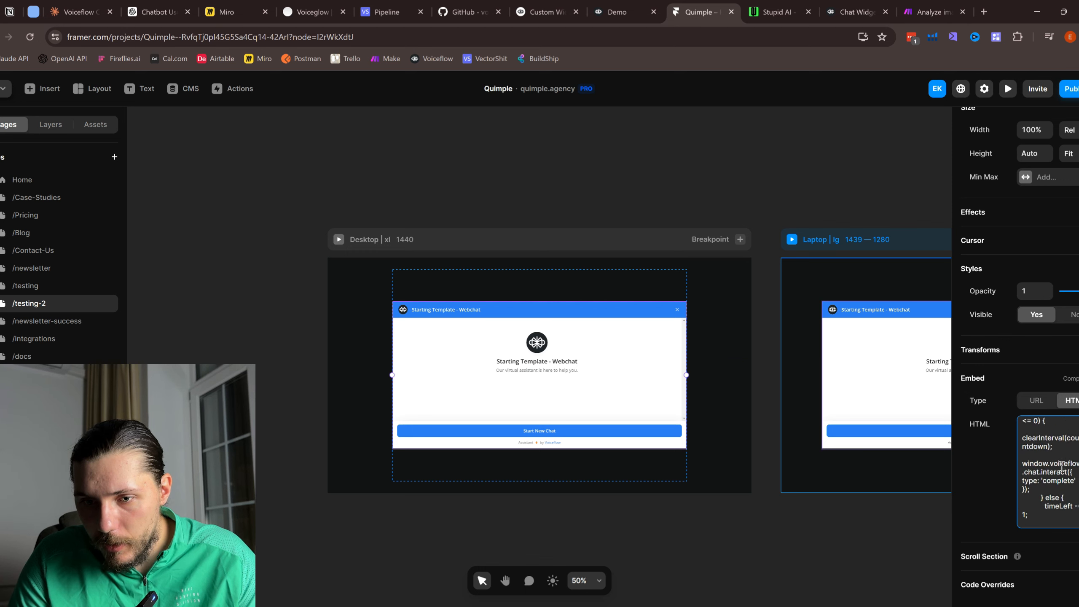
{"action": "scroll", "coordinate": [1061, 465], "scroll_direction": "down", "scroll_amount": 4}
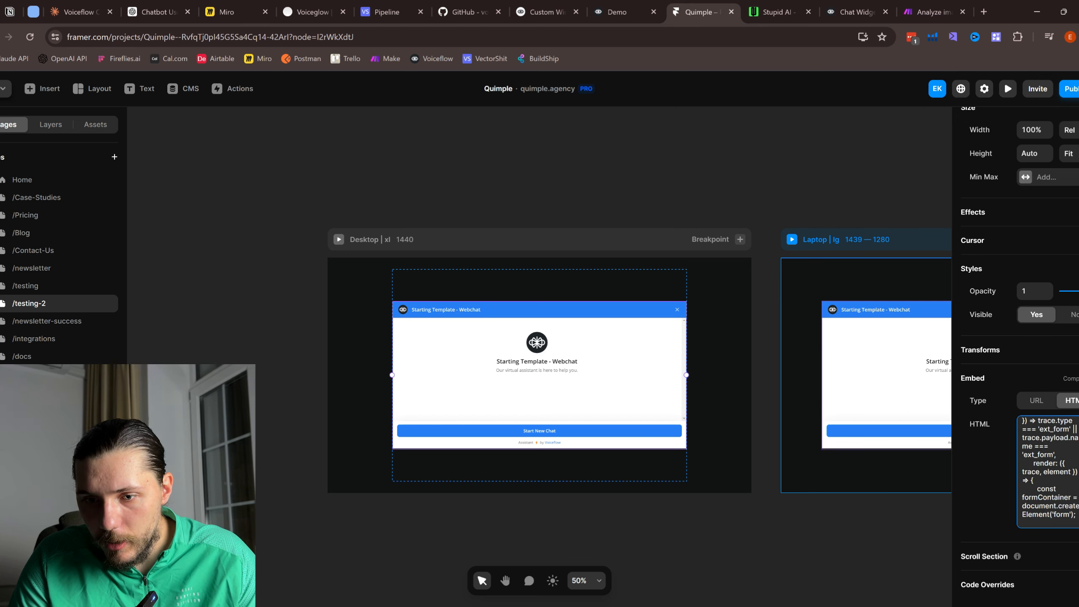
{"action": "scroll", "coordinate": [1060, 465], "scroll_direction": "down", "scroll_amount": 4}
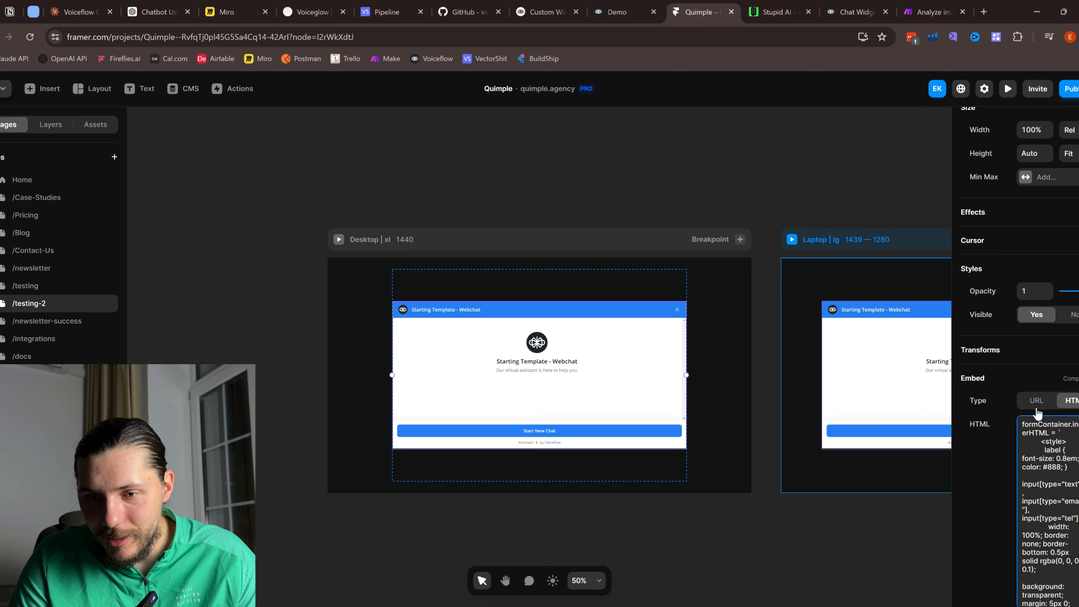
{"action": "scroll", "coordinate": [1044, 415], "scroll_direction": "down", "scroll_amount": 2}
{"action": "scroll", "coordinate": [1053, 442], "scroll_direction": "down", "scroll_amount": 6}
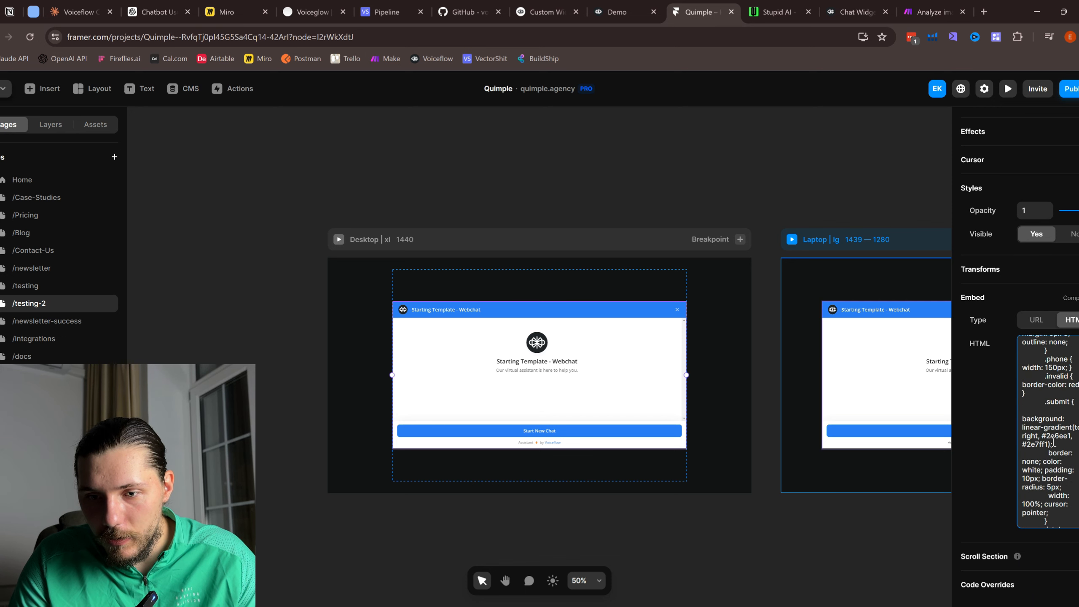
{"action": "scroll", "coordinate": [1052, 442], "scroll_direction": "down", "scroll_amount": 2}
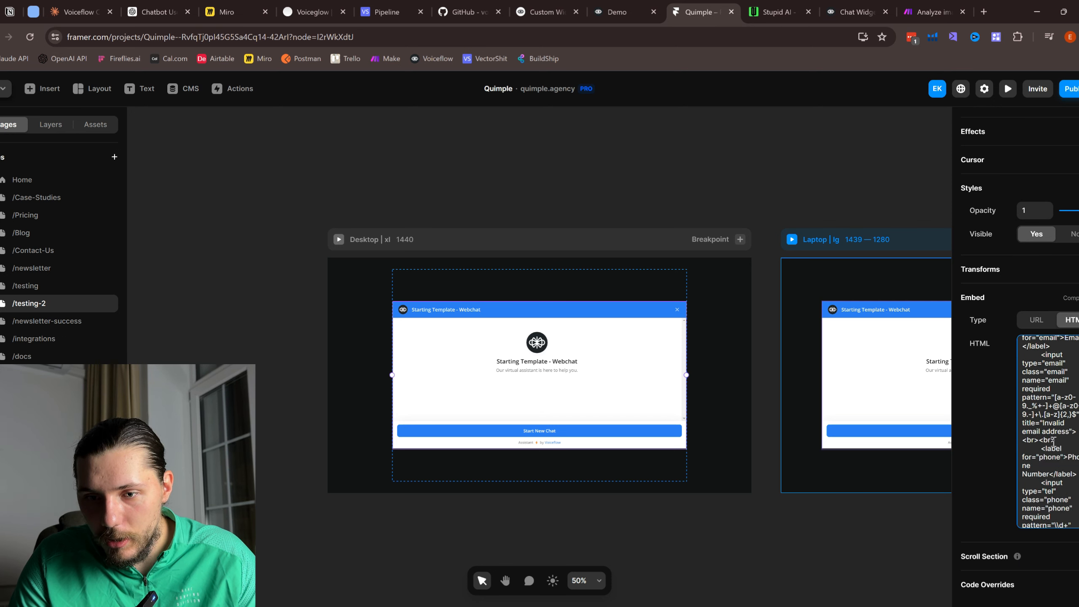
{"action": "scroll", "coordinate": [1054, 441], "scroll_direction": "down", "scroll_amount": 2}
{"action": "scroll", "coordinate": [1054, 441], "scroll_direction": "down", "scroll_amount": 5}
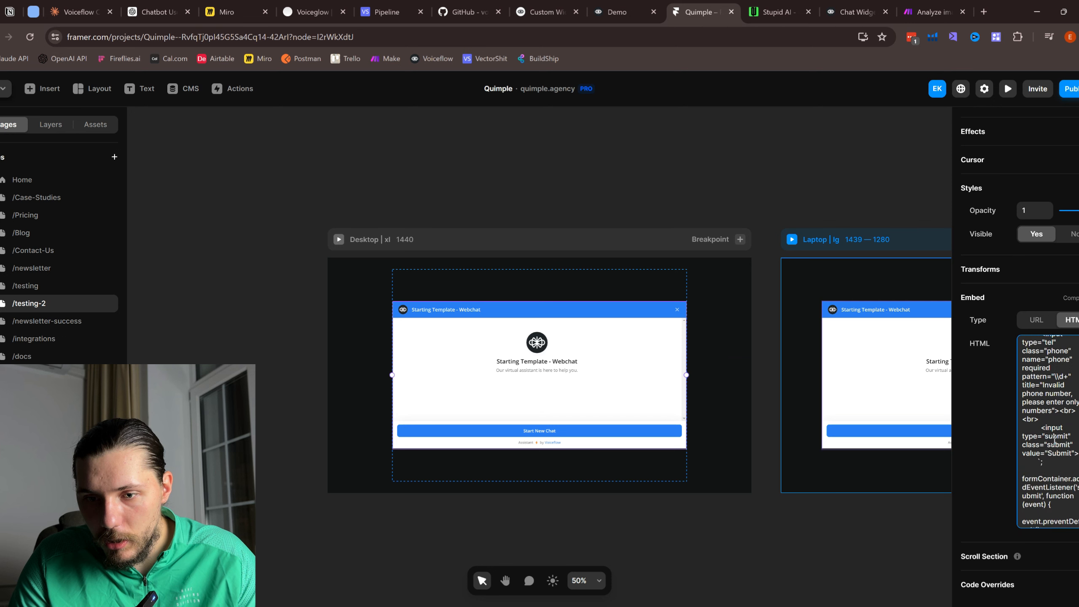
{"action": "scroll", "coordinate": [1055, 440], "scroll_direction": "up", "scroll_amount": 10}
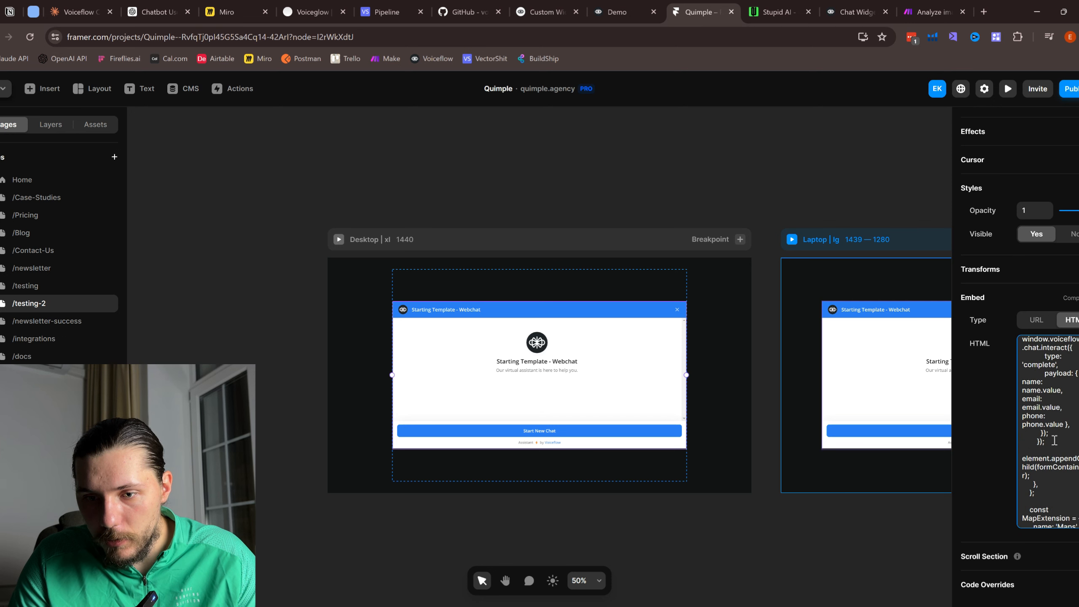
{"action": "scroll", "coordinate": [1055, 439], "scroll_direction": "down", "scroll_amount": 4}
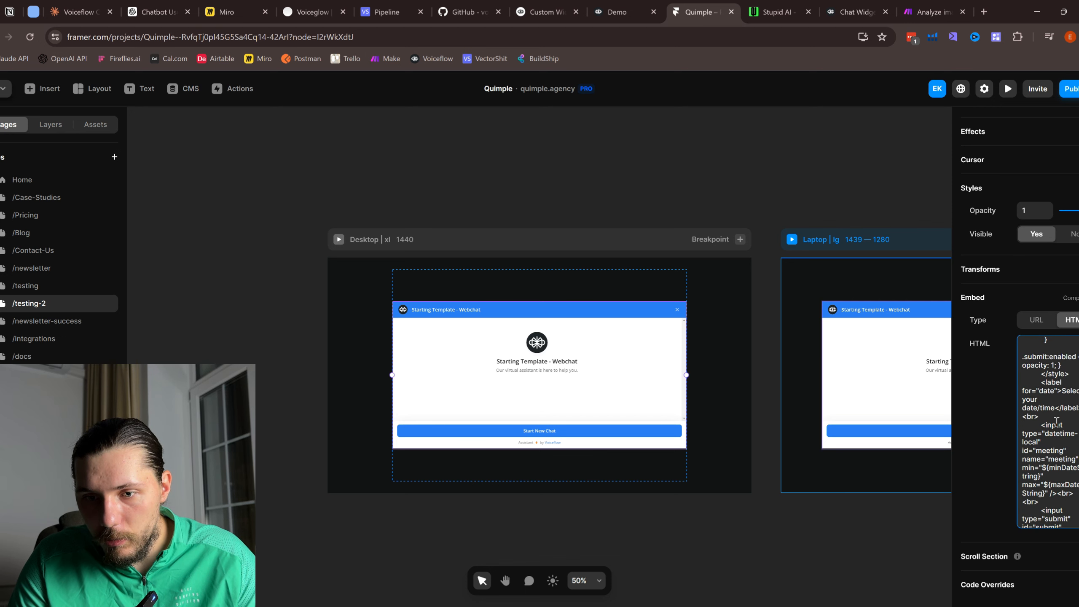
{"action": "scroll", "coordinate": [1056, 422], "scroll_direction": "down", "scroll_amount": 5}
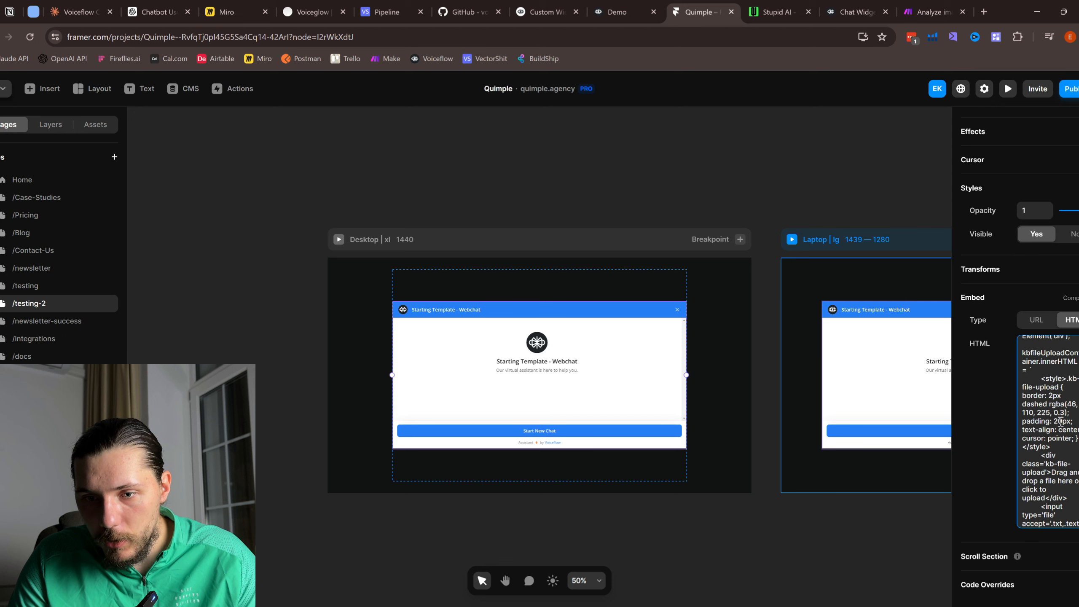
Step: Review the whole Embed HTML script, select and copy all of it, then go to the Claude chat
{"action": "scroll", "coordinate": [1062, 454], "scroll_direction": "down", "scroll_amount": 1}
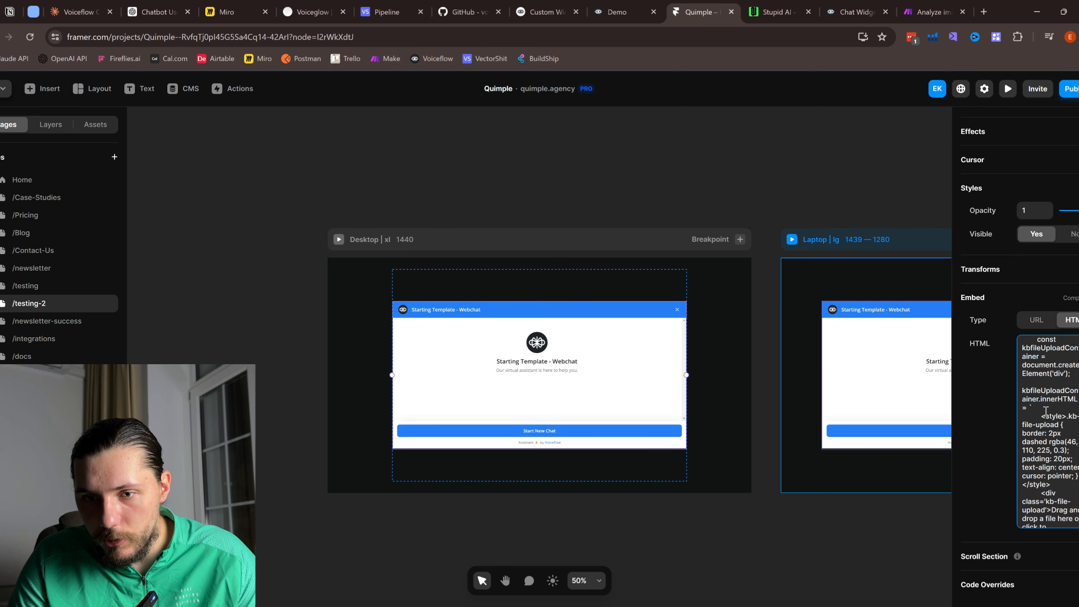
{"action": "scroll", "coordinate": [1045, 411], "scroll_direction": "up", "scroll_amount": 1}
{"action": "scroll", "coordinate": [1030, 409], "scroll_direction": "down", "scroll_amount": 1}
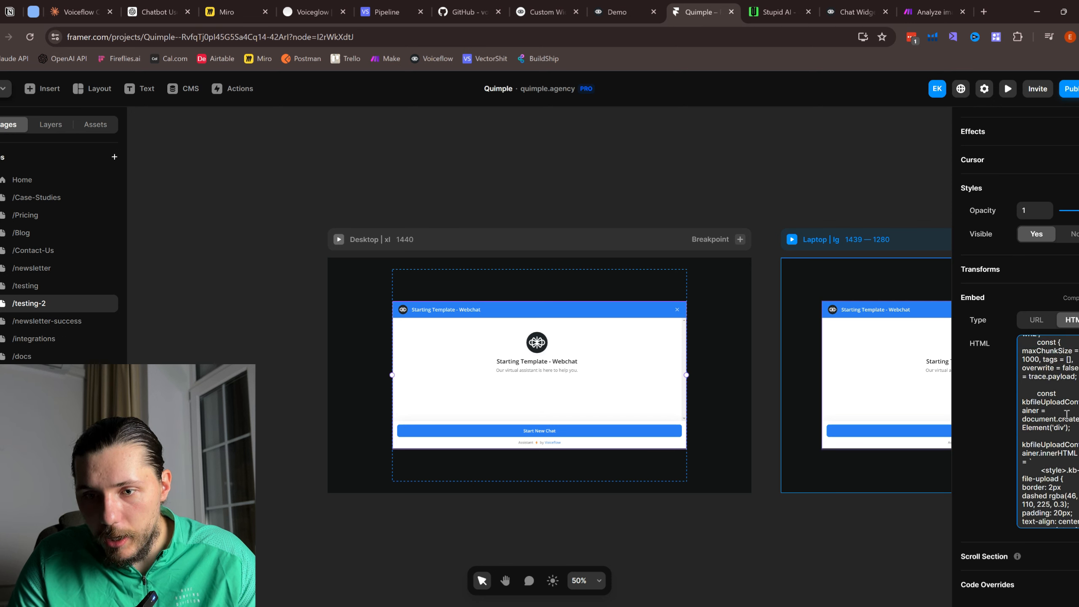
{"action": "scroll", "coordinate": [1057, 421], "scroll_direction": "down", "scroll_amount": 1}
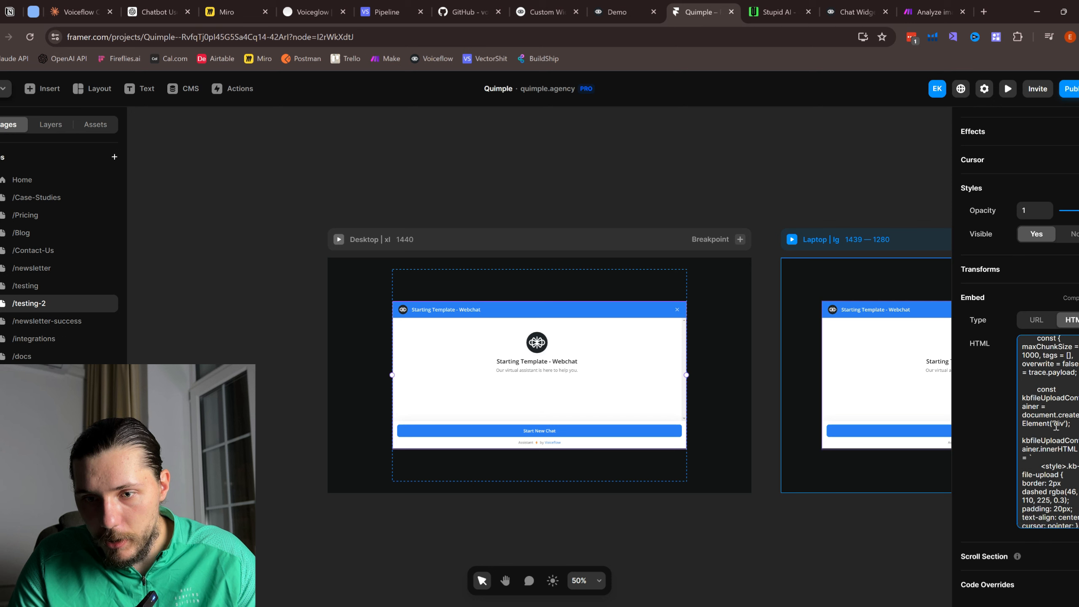
{"action": "scroll", "coordinate": [1054, 439], "scroll_direction": "down", "scroll_amount": 3}
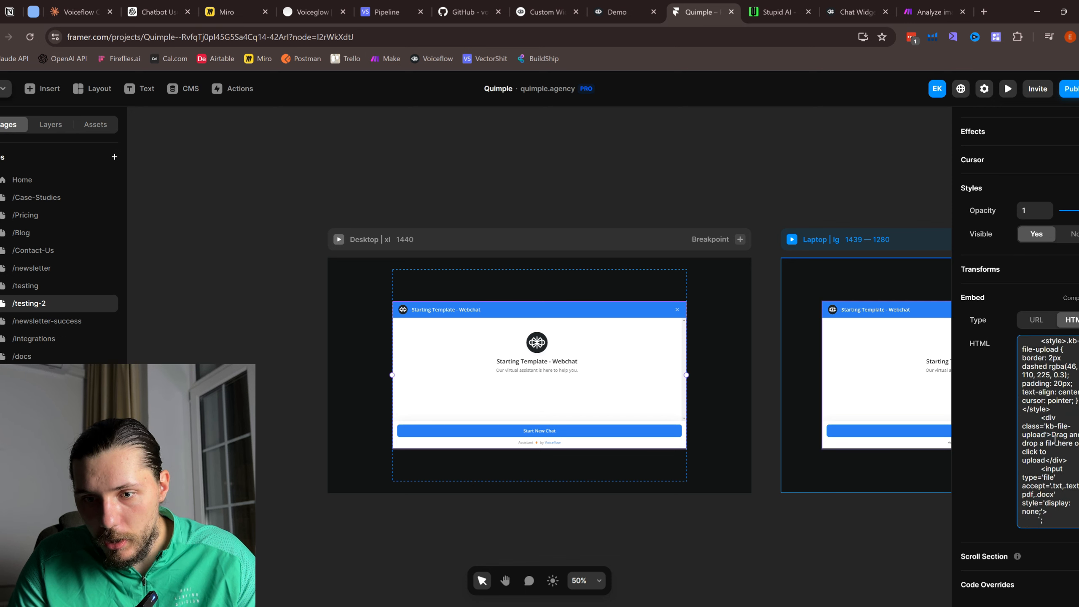
{"action": "scroll", "coordinate": [1054, 444], "scroll_direction": "down", "scroll_amount": 1}
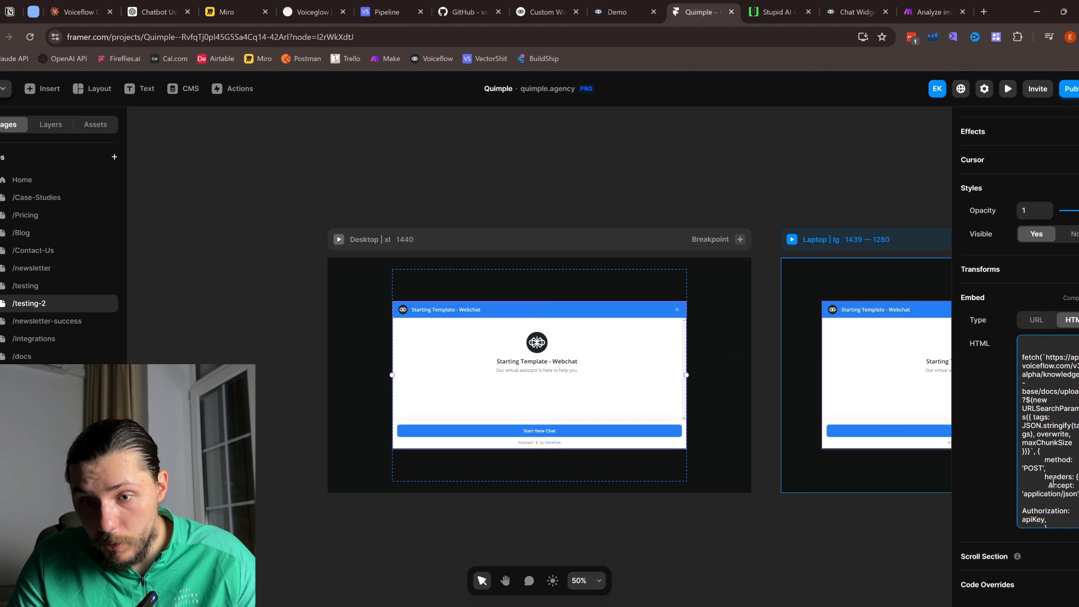
{"action": "scroll", "coordinate": [1053, 480], "scroll_direction": "down", "scroll_amount": 3}
{"action": "scroll", "coordinate": [1057, 493], "scroll_direction": "down", "scroll_amount": 1}
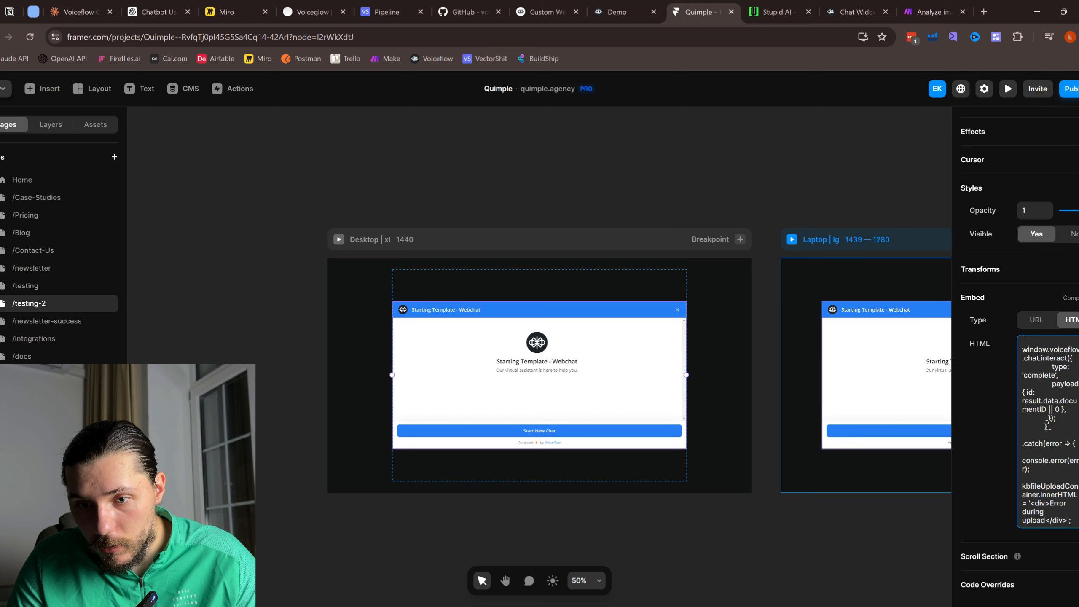
{"action": "scroll", "coordinate": [1048, 426], "scroll_direction": "down", "scroll_amount": 5}
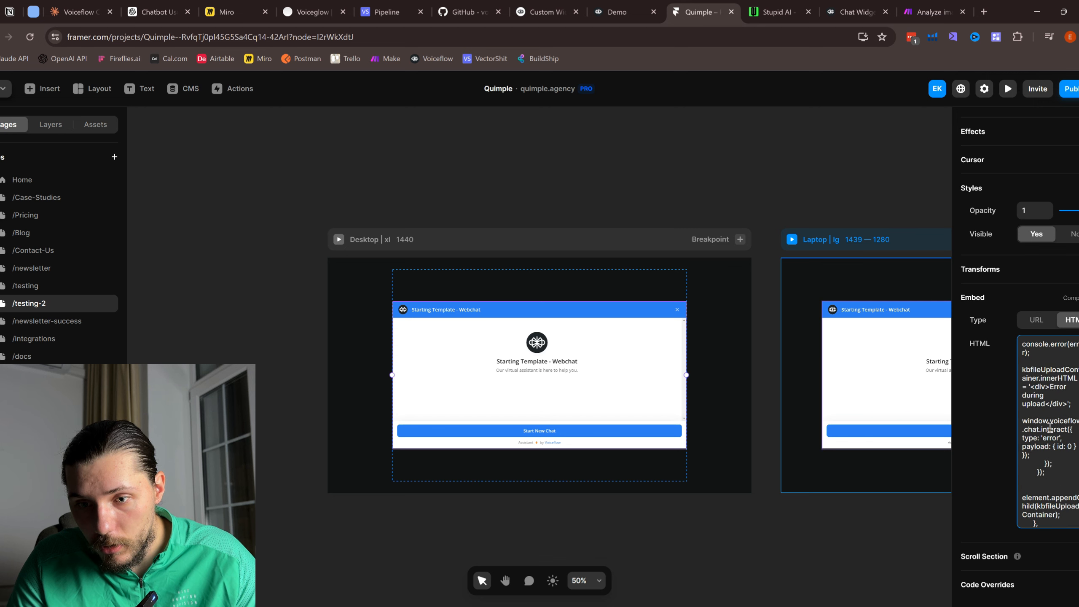
{"action": "scroll", "coordinate": [1049, 427], "scroll_direction": "down", "scroll_amount": 8}
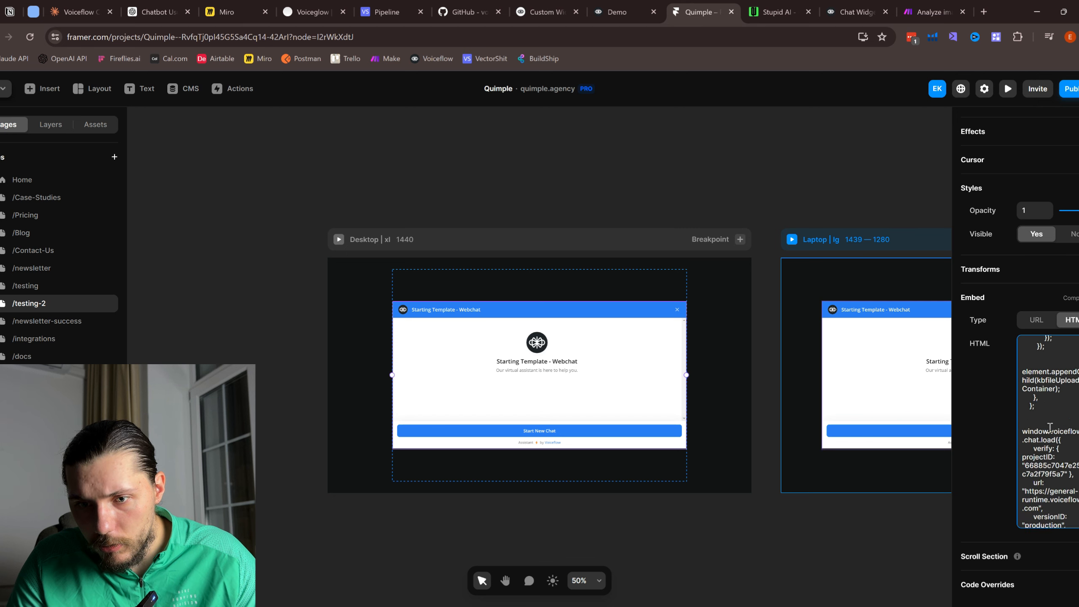
{"action": "scroll", "coordinate": [1049, 427], "scroll_direction": "up", "scroll_amount": 10}
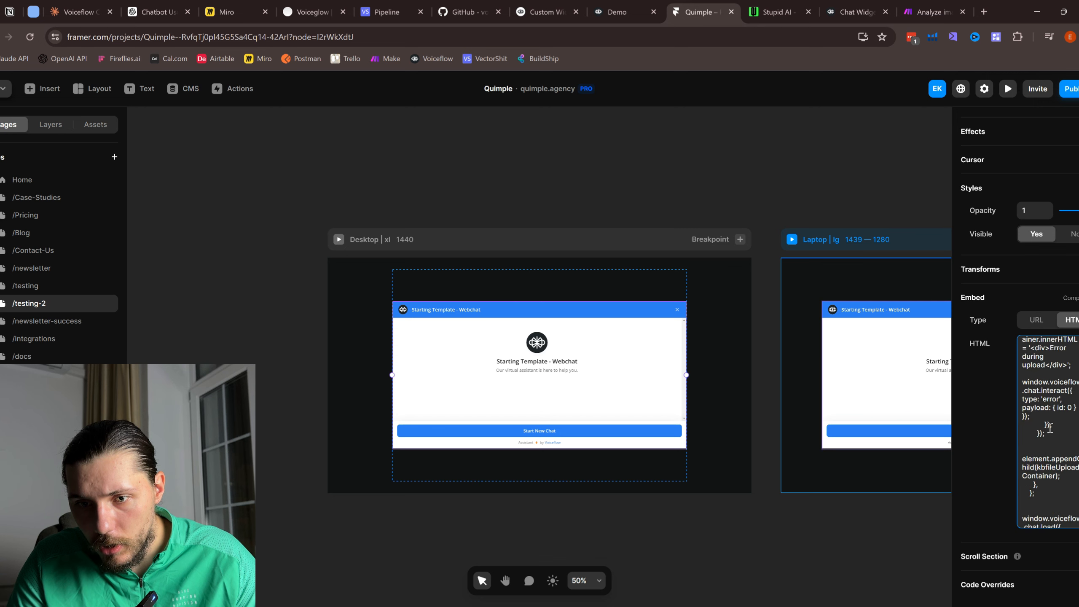
{"action": "scroll", "coordinate": [1049, 419], "scroll_direction": "up", "scroll_amount": 3}
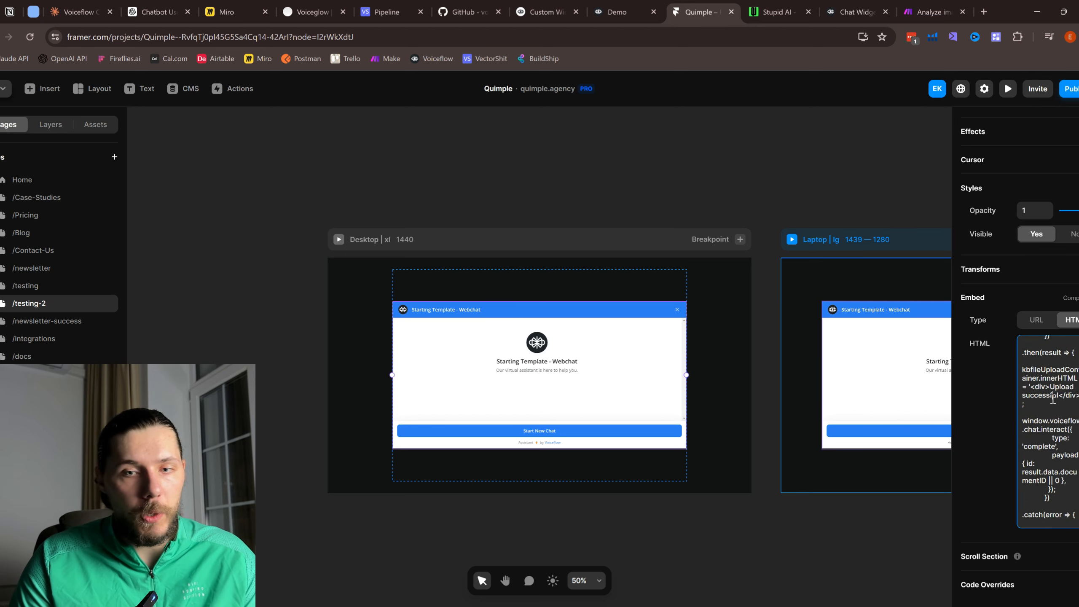
{"action": "key", "text": "ctrl+a"}
{"action": "left_click", "coordinate": [77, 11]}
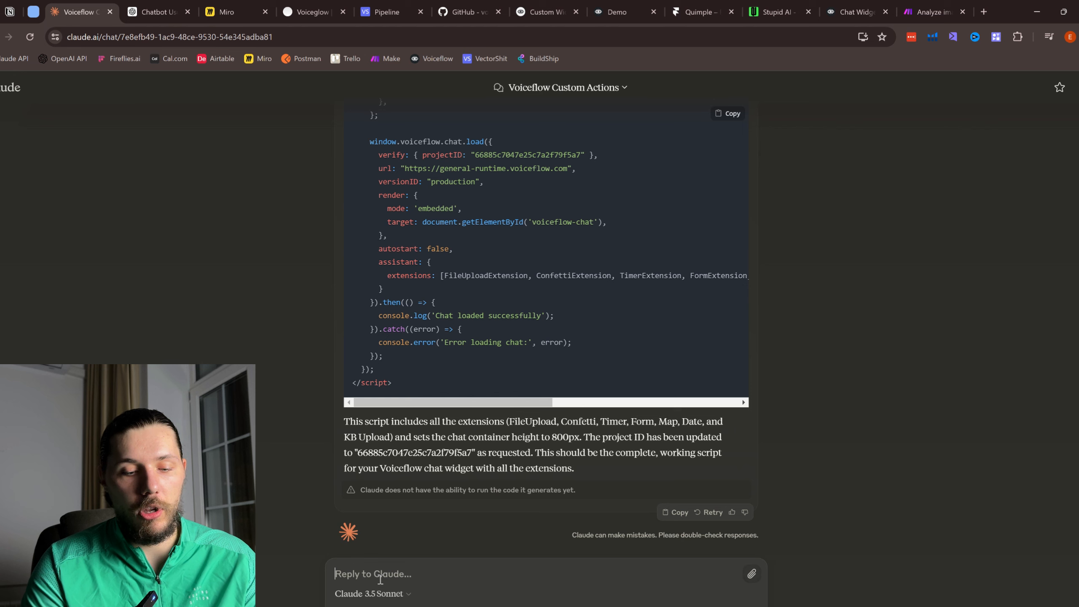
Step: Type 'Can you copy nd change kb api key from voiceflw please', add 'Here is the script:' and paste the script
{"action": "type", "text": "Can you copy nd change"}
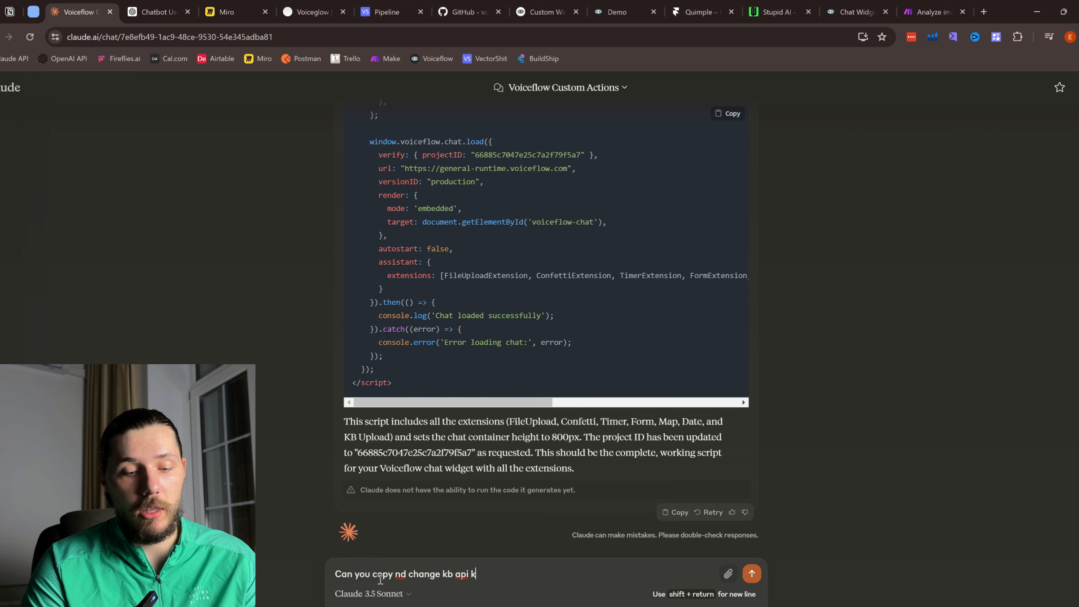
{"action": "type", "text": "kb api key from voice"}
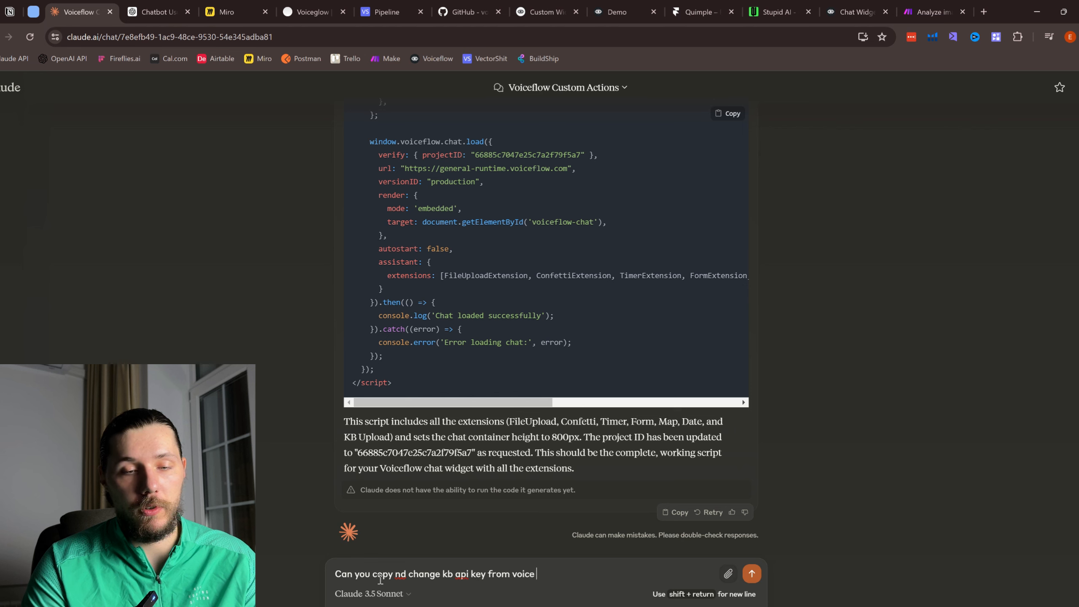
{"action": "type", "text": "flw please"}
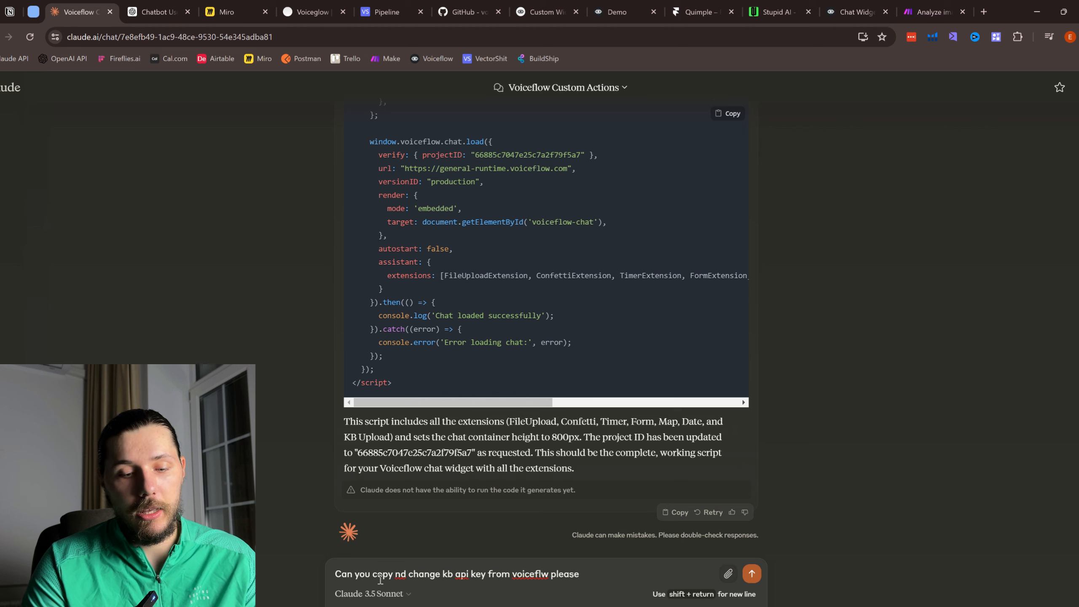
{"action": "key", "text": "shift+Return"}
{"action": "type", "text": "Here is the"}
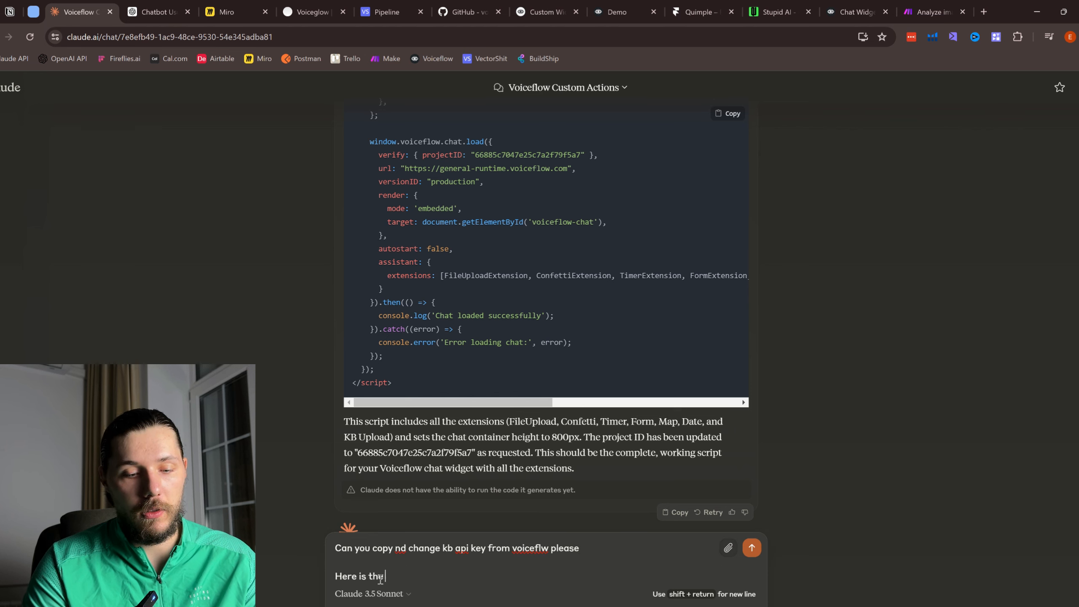
{"action": "type", "text": " script:"}
{"action": "key", "text": "shift+Return"}
{"action": "key", "text": "shift+Return"}
{"action": "key", "text": "ctrl+v"}
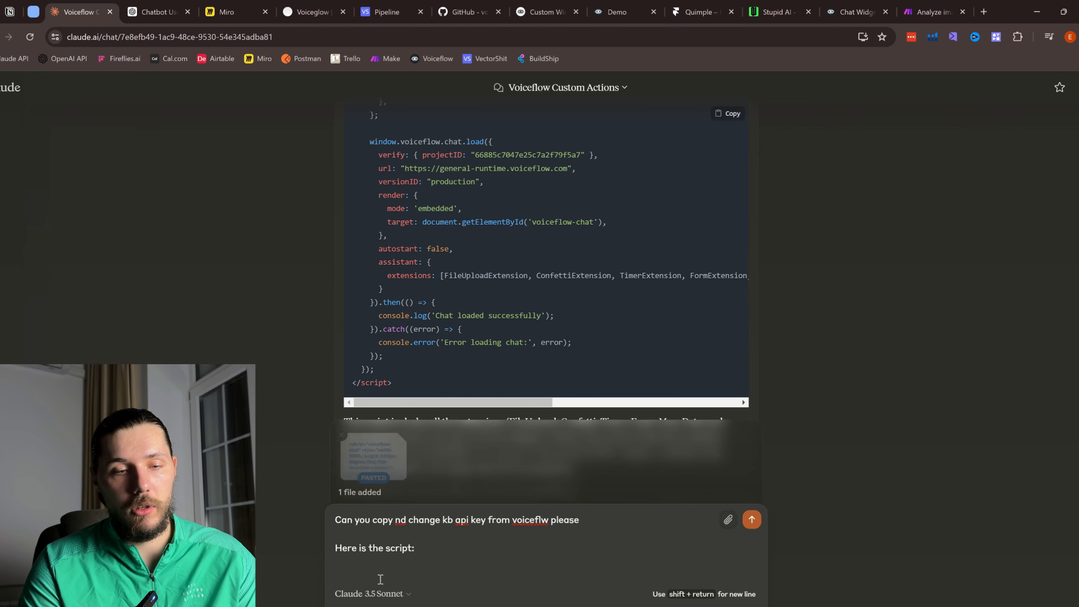
Step: Copy the Voiceflow API key, paste it into the message, and end with 'and provide the final script please'
{"action": "left_click", "coordinate": [847, 11]}
{"action": "left_click", "coordinate": [509, 265]}
{"action": "left_click", "coordinate": [79, 12]}
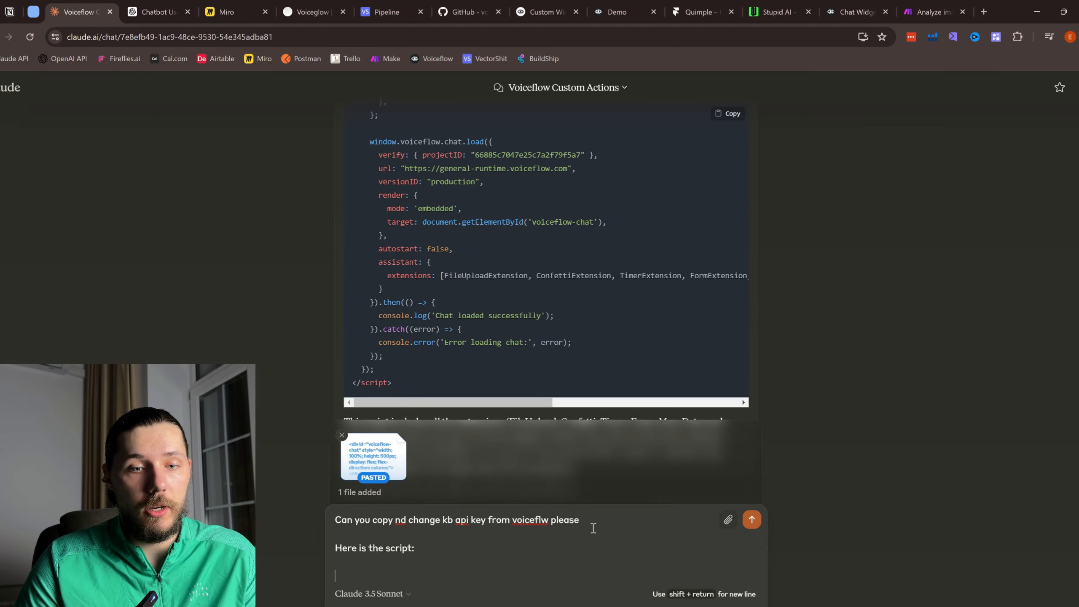
{"action": "scroll", "coordinate": [588, 520], "scroll_direction": "up", "scroll_amount": 4}
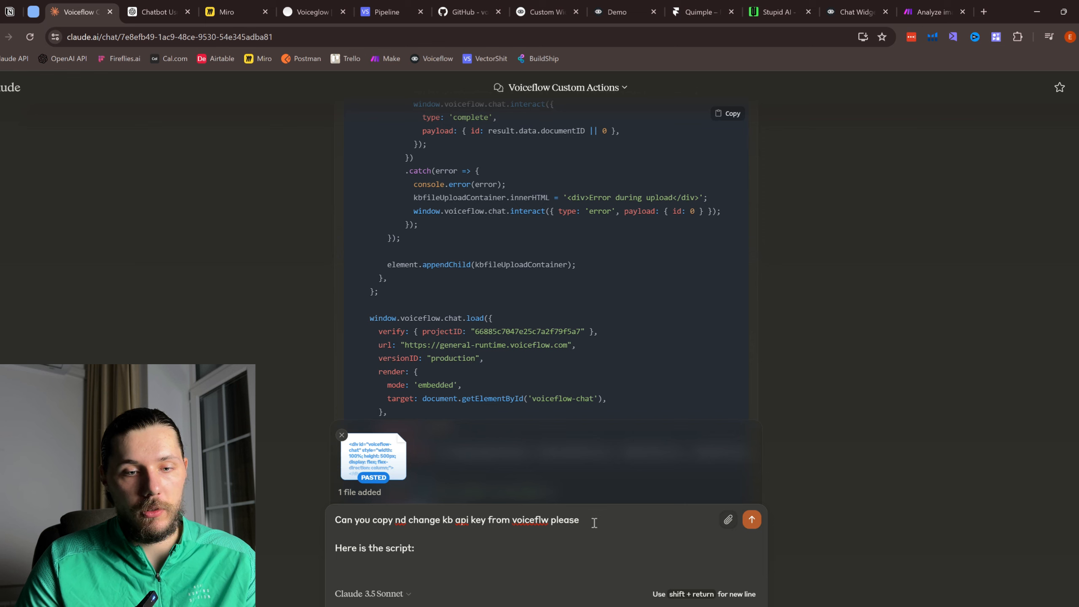
{"action": "scroll", "coordinate": [594, 523], "scroll_direction": "down", "scroll_amount": 3}
{"action": "type", "text": ":"}
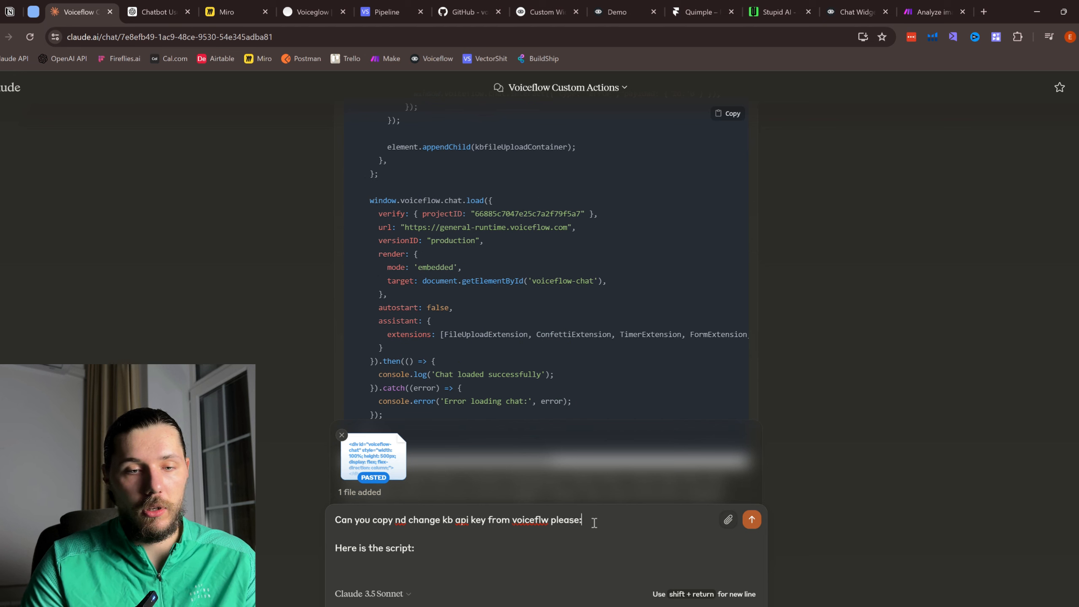
{"action": "key", "text": "shift+Return"}
{"action": "key", "text": "ctrl+v"}
{"action": "key", "text": "shift+Return"}
{"action": "key", "text": "shift+Return"}
{"action": "key", "text": "shift+Return"}
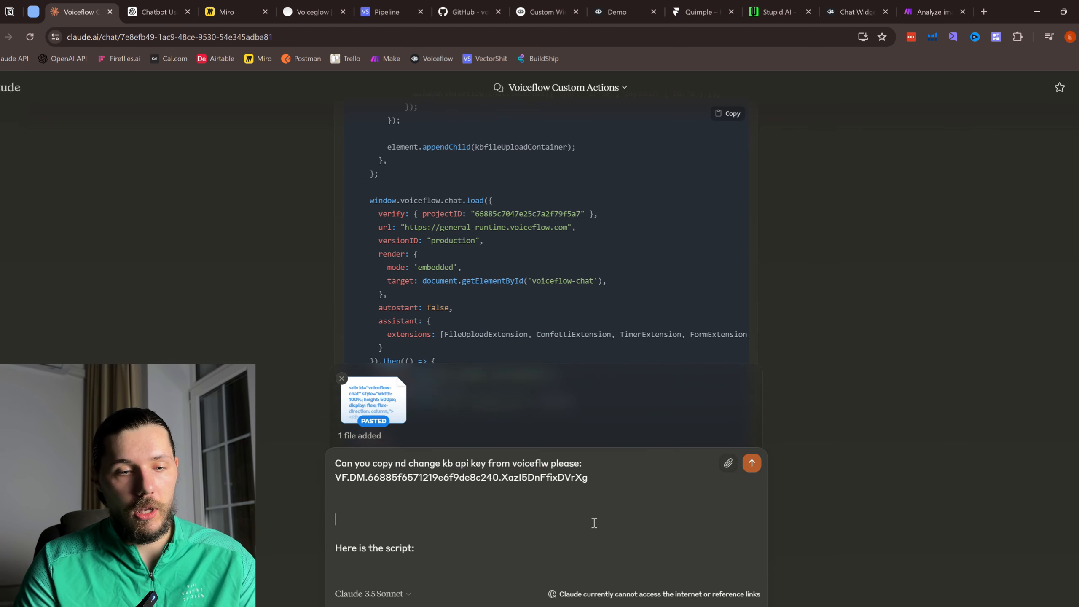
{"action": "type", "text": "pl"}
{"action": "key", "text": "BackSpace"}
{"action": "key", "text": "BackSpace"}
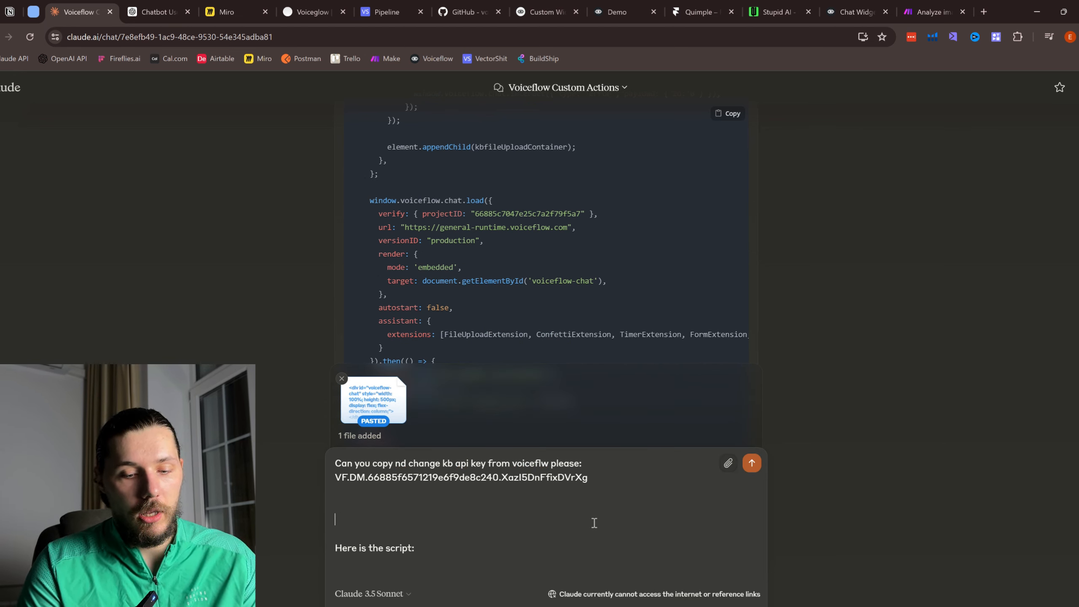
{"action": "type", "text": "and provide the f"}
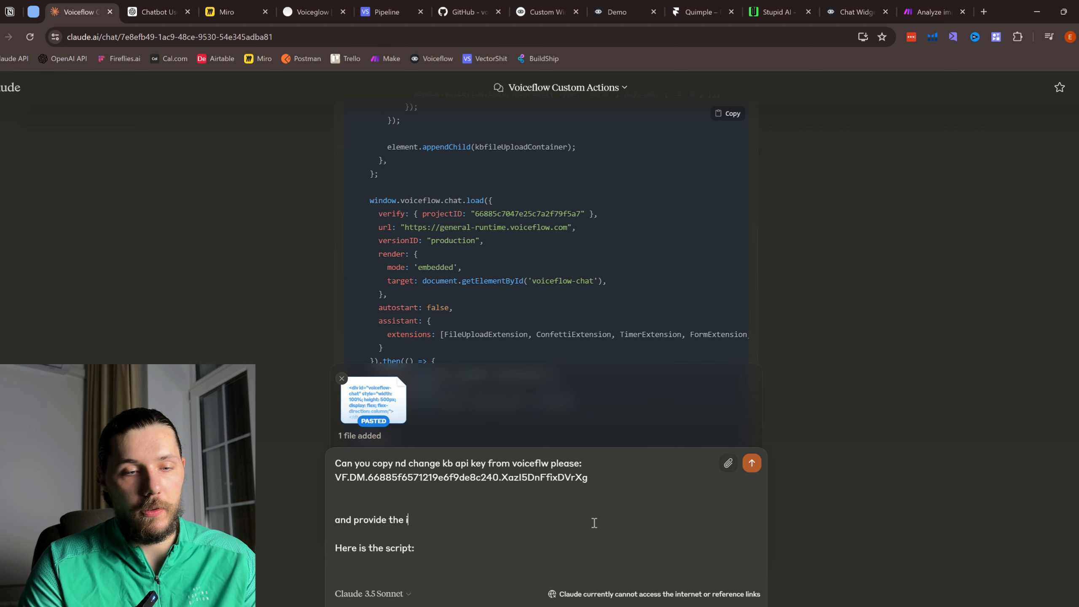
{"action": "type", "text": "inal sc"}
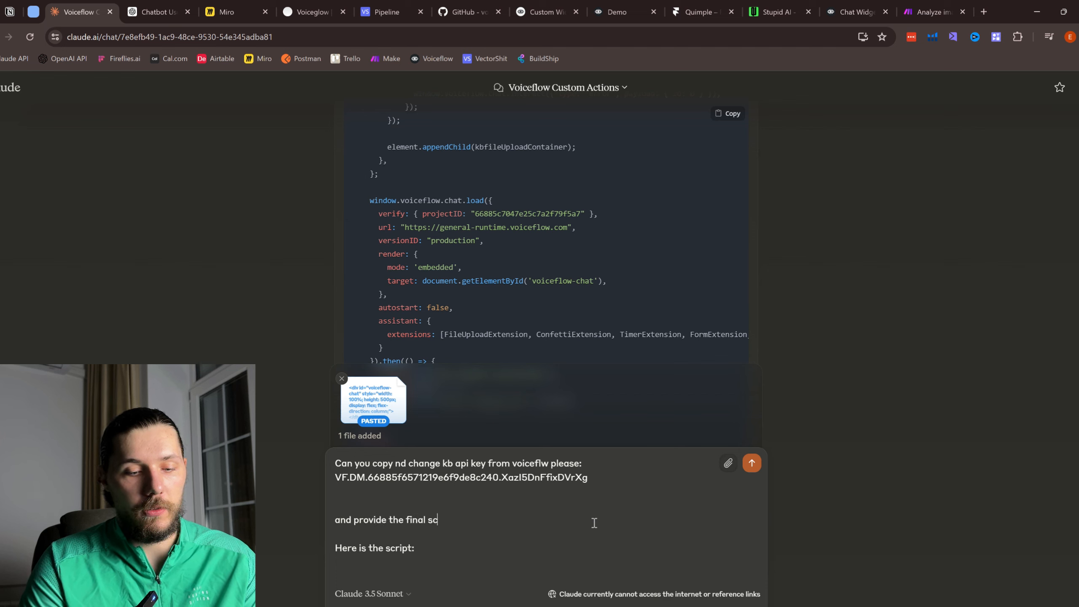
{"action": "type", "text": "ript please"}
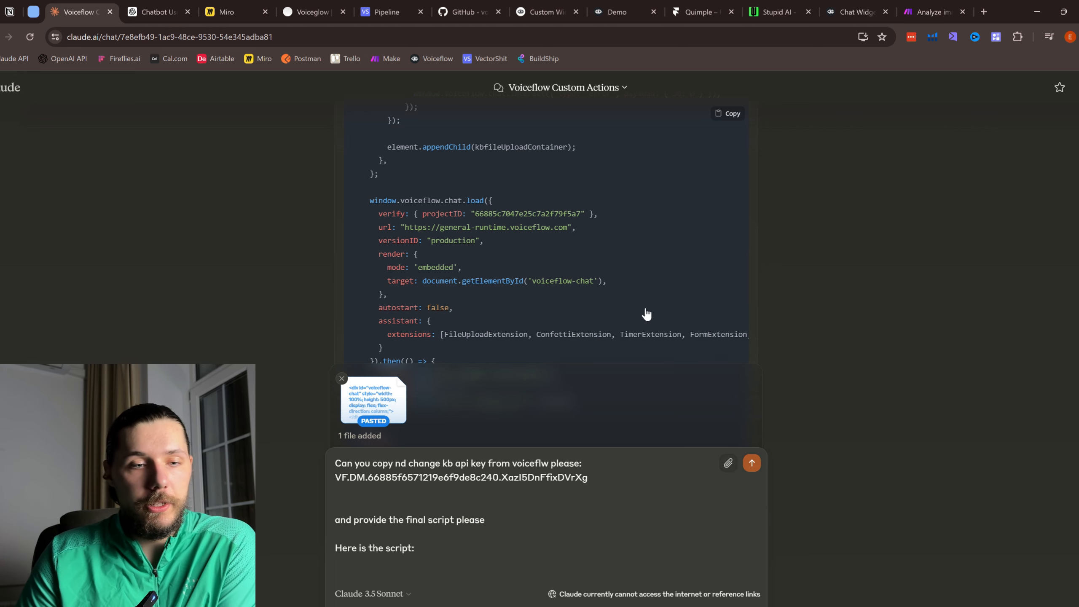
{"action": "scroll", "coordinate": [701, 297], "scroll_direction": "down", "scroll_amount": 5}
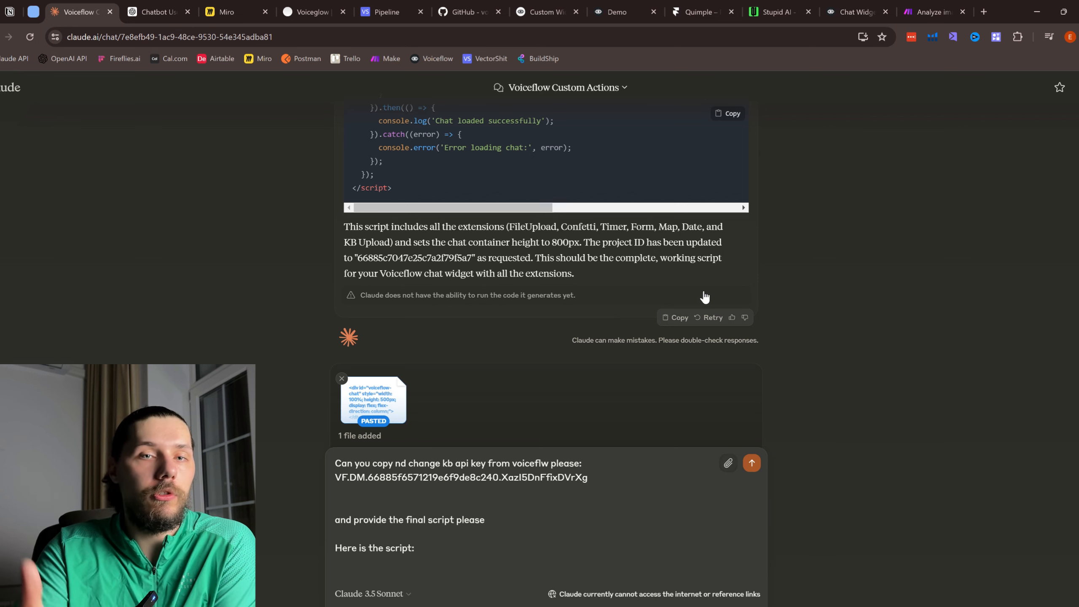
Step: Send the request and read Claude's full widget script with the new KB API key
{"action": "key", "text": "Return"}
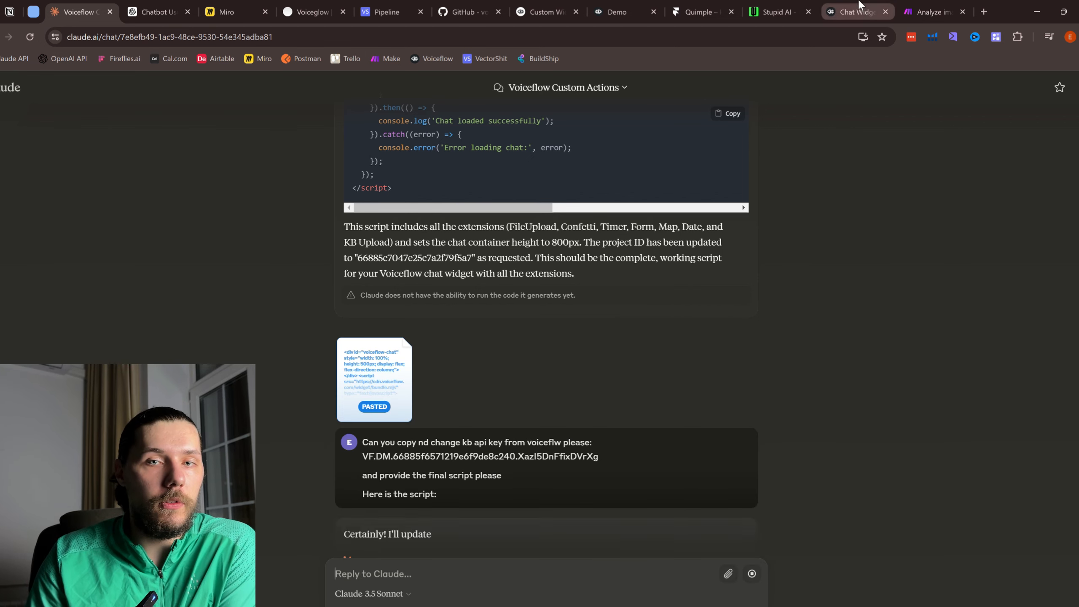
{"action": "scroll", "coordinate": [501, 381], "scroll_direction": "down", "scroll_amount": 3}
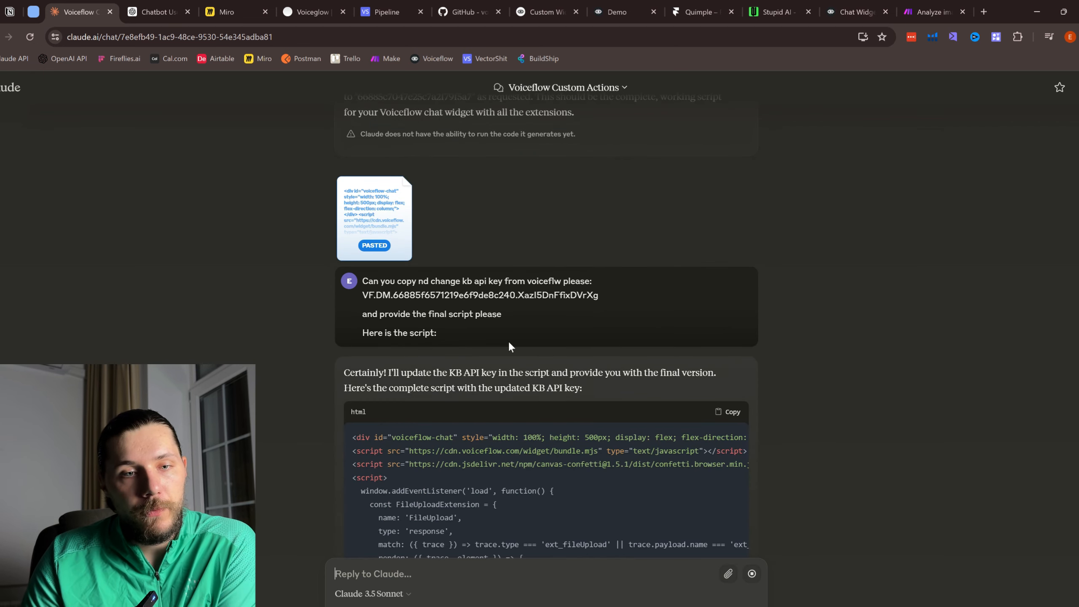
{"action": "scroll", "coordinate": [508, 342], "scroll_direction": "down", "scroll_amount": 3}
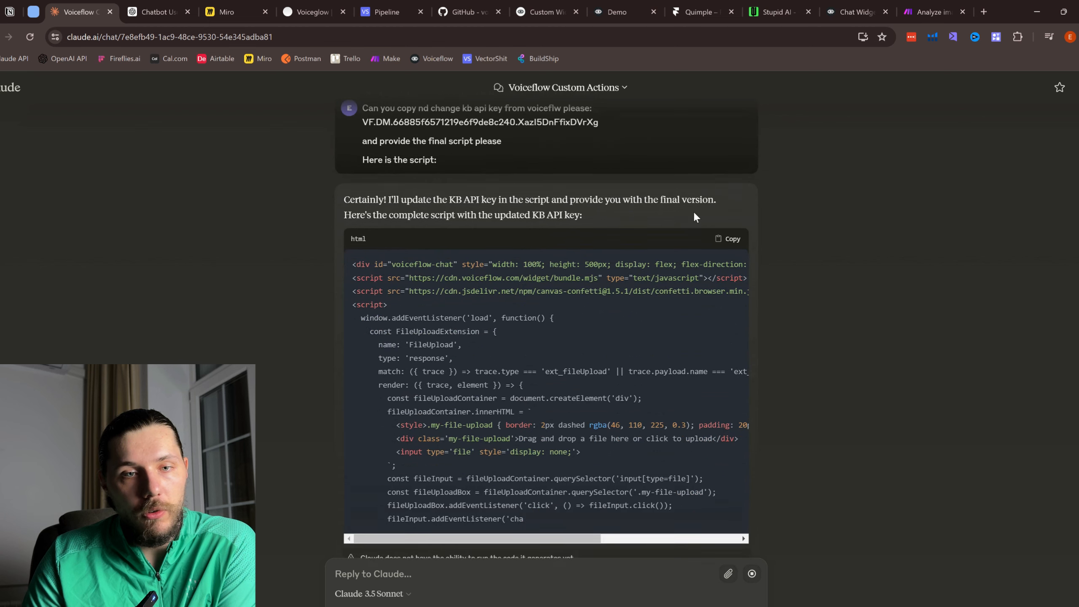
{"action": "left_click_drag", "start_coordinate": [450, 201], "coordinate": [480, 201]}
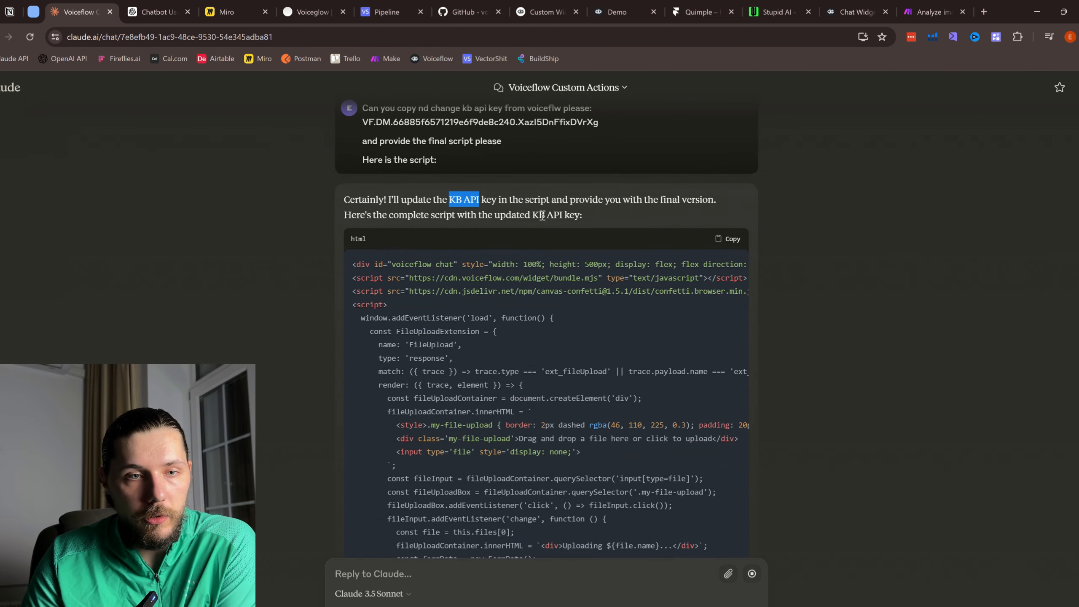
{"action": "left_click", "coordinate": [539, 215]}
{"action": "scroll", "coordinate": [568, 310], "scroll_direction": "down", "scroll_amount": 4}
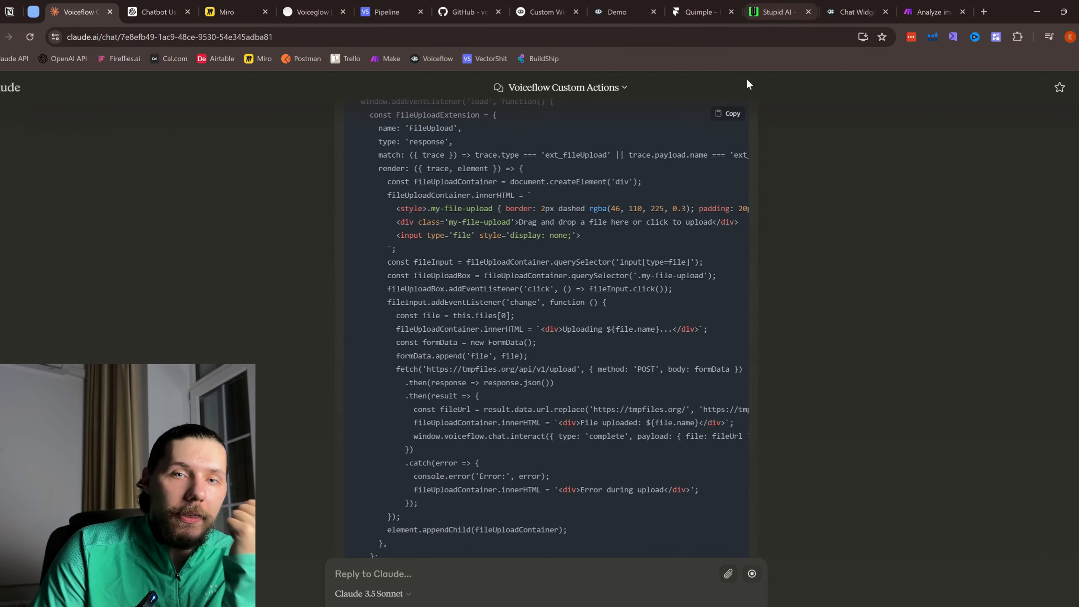
Step: Confirm the Voiceflow knowledge base has no sources yet, then return to Claude's extensions conversation
{"action": "left_click", "coordinate": [774, 13]}
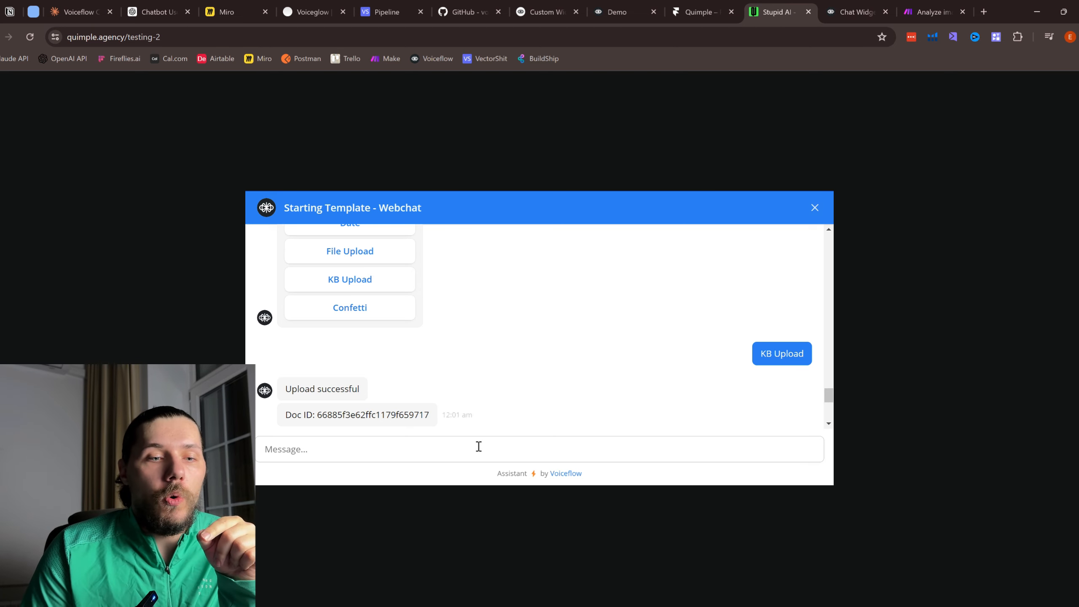
{"action": "left_click", "coordinate": [862, 8]}
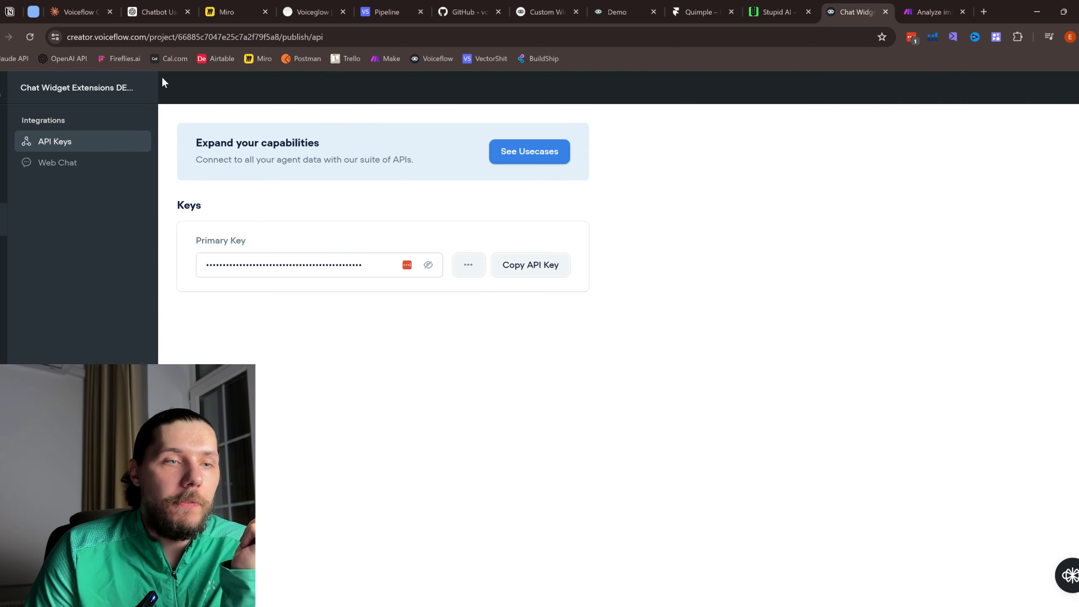
{"action": "left_click", "coordinate": [3, 121]}
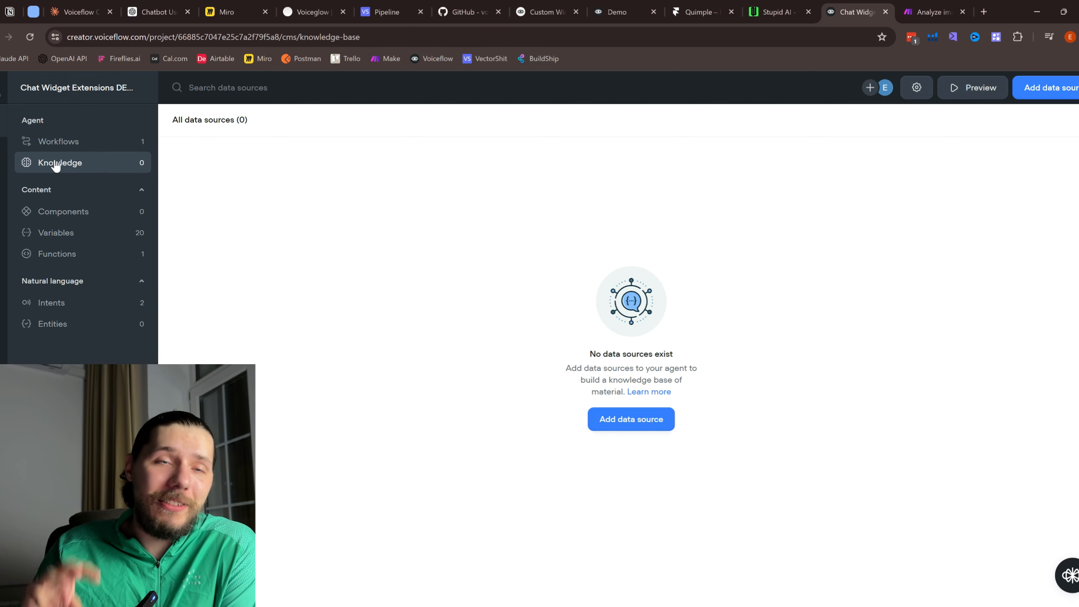
{"action": "left_click", "coordinate": [79, 12]}
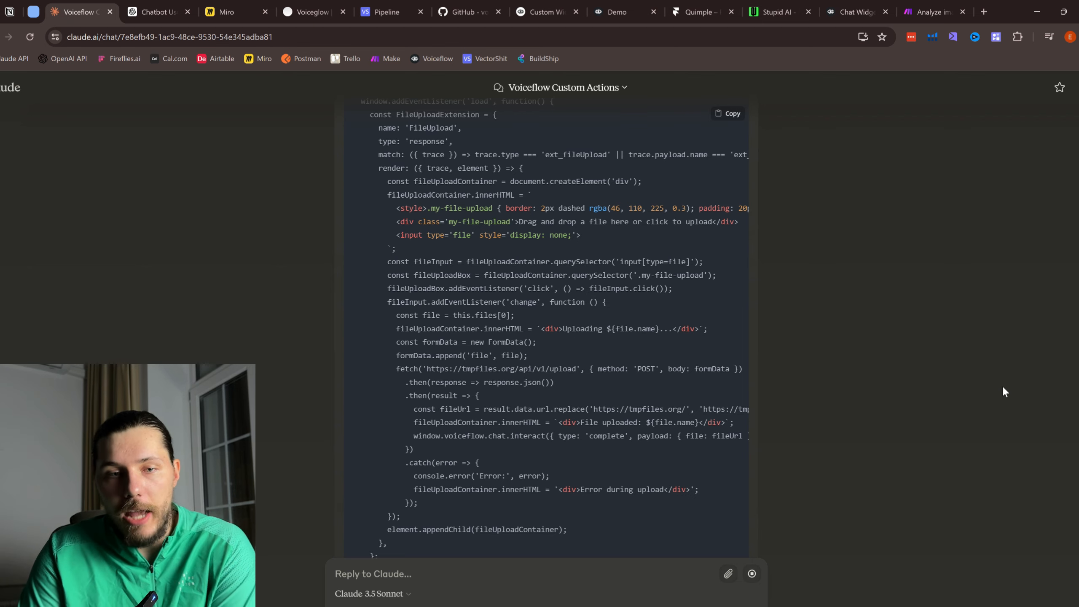
Step: Review the generated extensions code, then delete the old HTML from the Framer webchat embed
{"action": "scroll", "coordinate": [1002, 385], "scroll_direction": "down", "scroll_amount": 20}
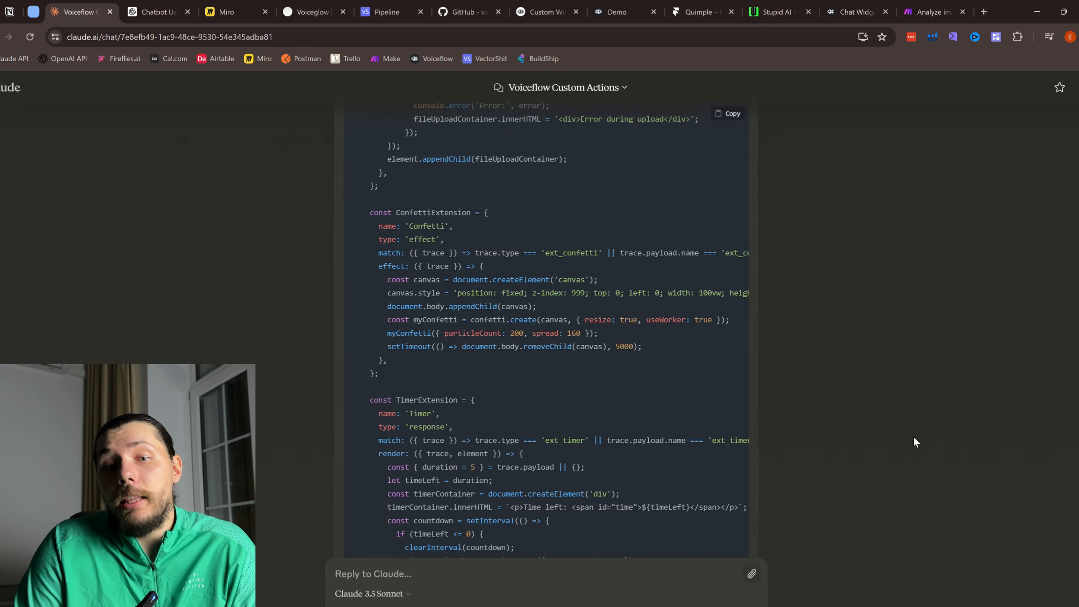
{"action": "scroll", "coordinate": [892, 392], "scroll_direction": "down", "scroll_amount": 5}
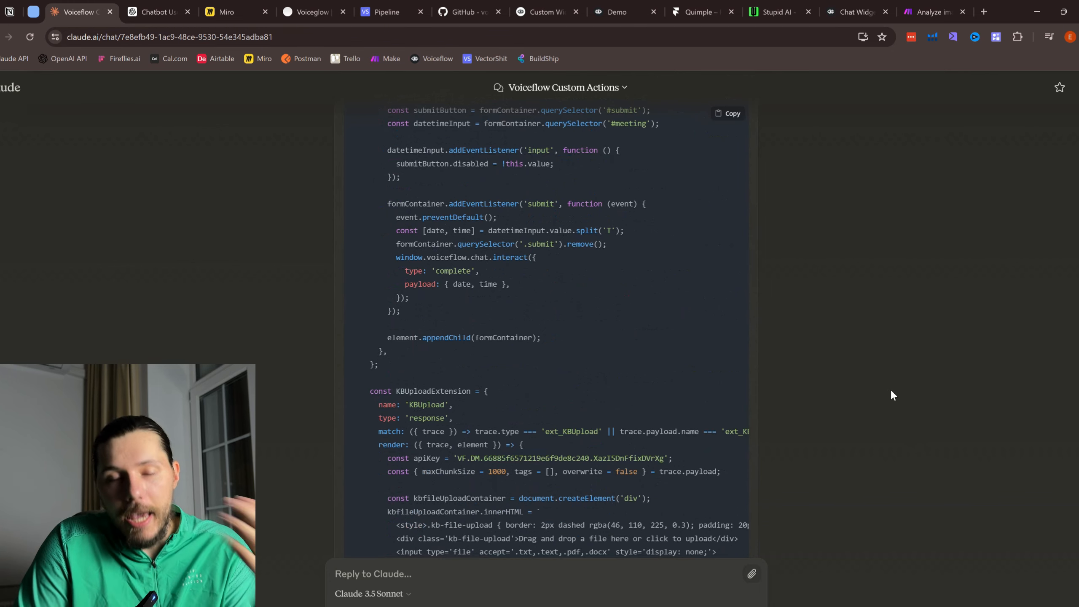
{"action": "scroll", "coordinate": [890, 388], "scroll_direction": "down", "scroll_amount": 10}
{"action": "scroll", "coordinate": [743, 187], "scroll_direction": "up", "scroll_amount": 10}
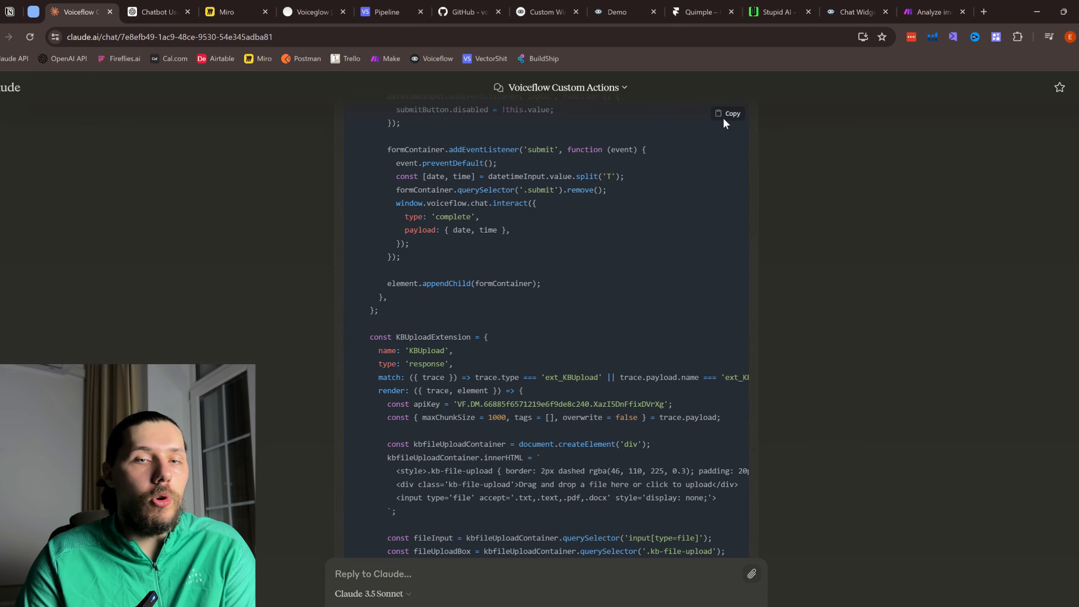
{"action": "scroll", "coordinate": [696, 139], "scroll_direction": "up", "scroll_amount": 8}
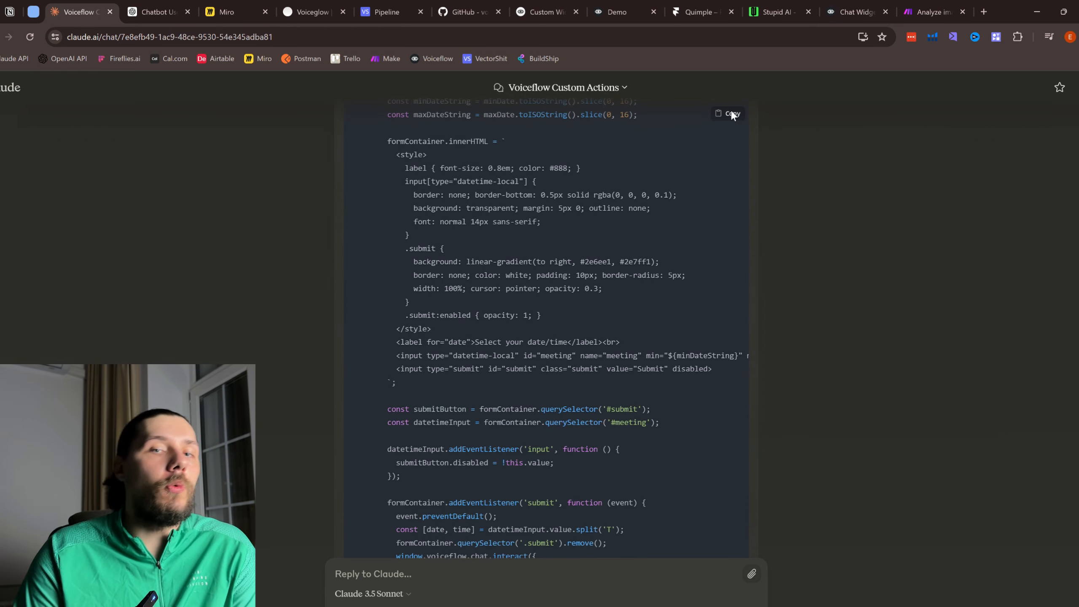
{"action": "scroll", "coordinate": [732, 116], "scroll_direction": "up", "scroll_amount": 2}
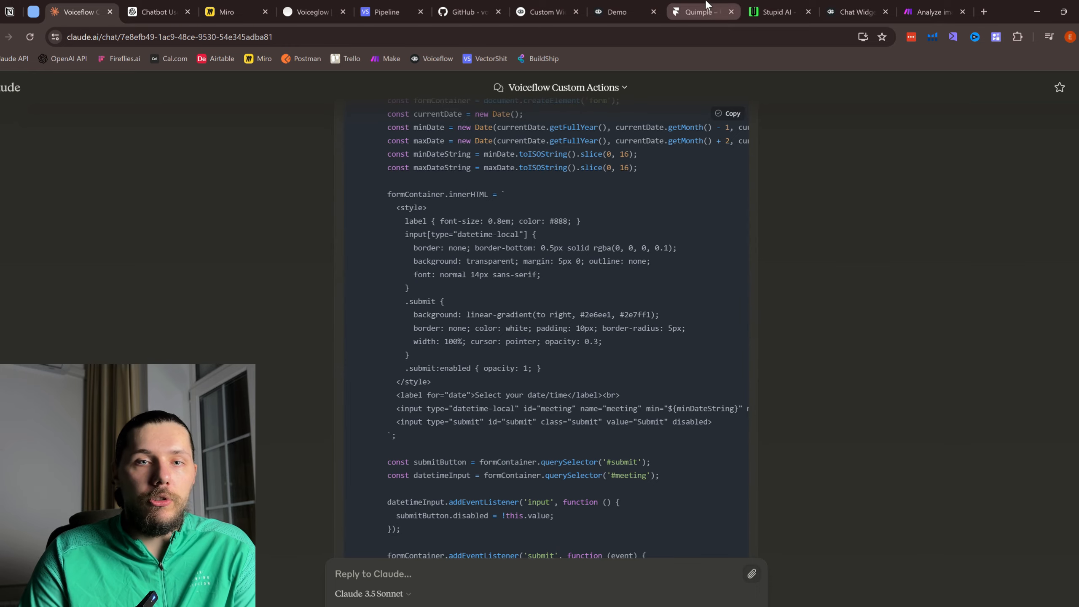
{"action": "left_click", "coordinate": [706, 13]}
{"action": "key", "text": "BackSpace"}
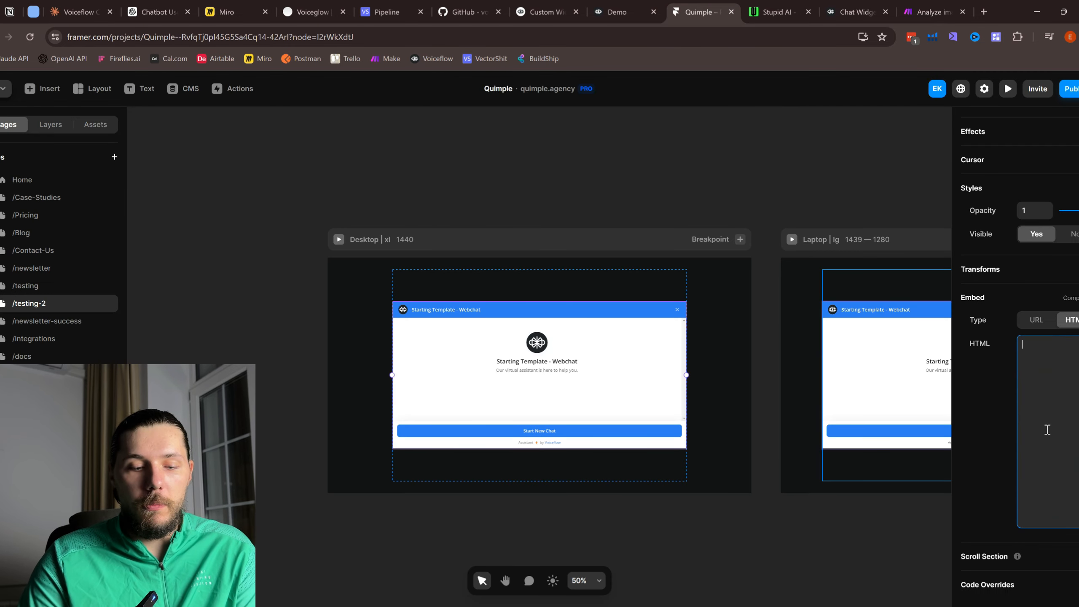
Step: Paste the new widget code into the Framer embed, publish the update, and reload live testing-2
{"action": "key", "text": "ctrl+v"}
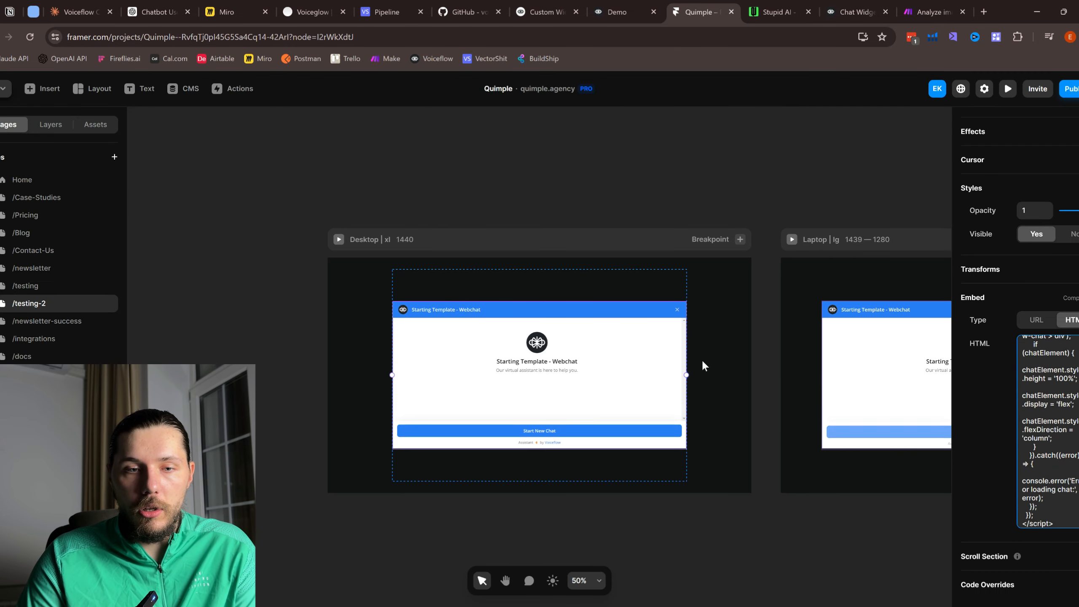
{"action": "left_click", "coordinate": [1069, 88]}
{"action": "left_click", "coordinate": [1011, 208]}
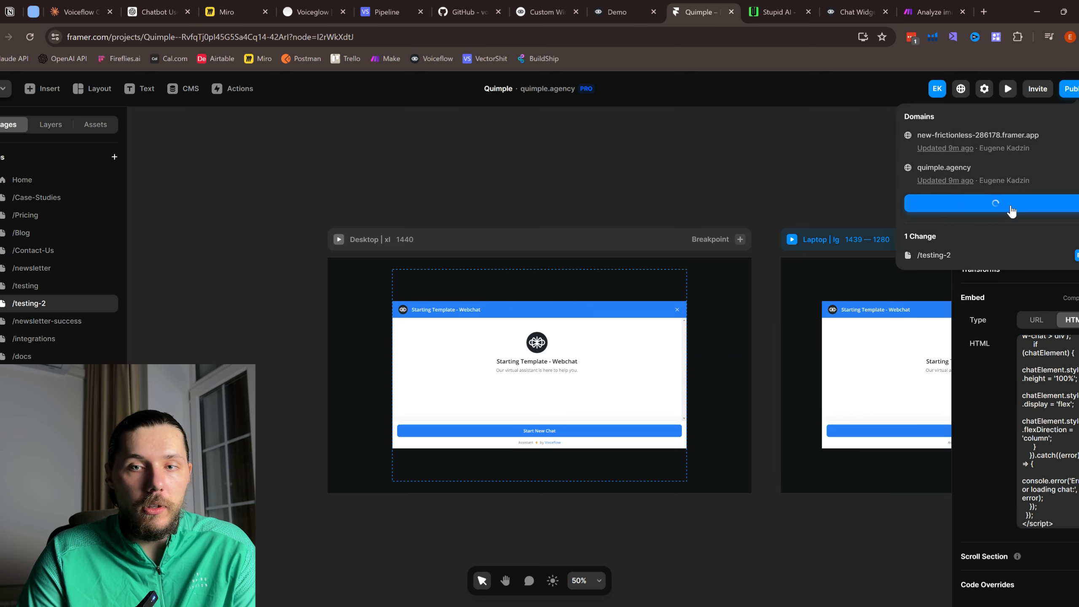
{"action": "left_click", "coordinate": [959, 169]}
{"action": "left_click", "coordinate": [30, 38]}
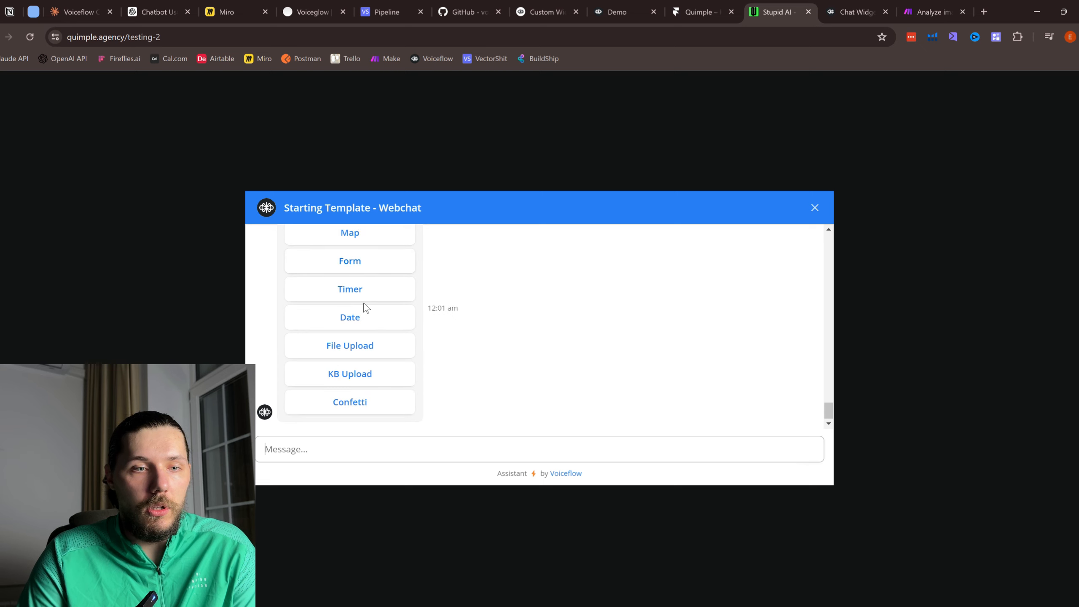
Step: Upload package-FBA185TQFZ0K.pdf through the chat's KB Upload and check the returned document ID
{"action": "left_click", "coordinate": [360, 376]}
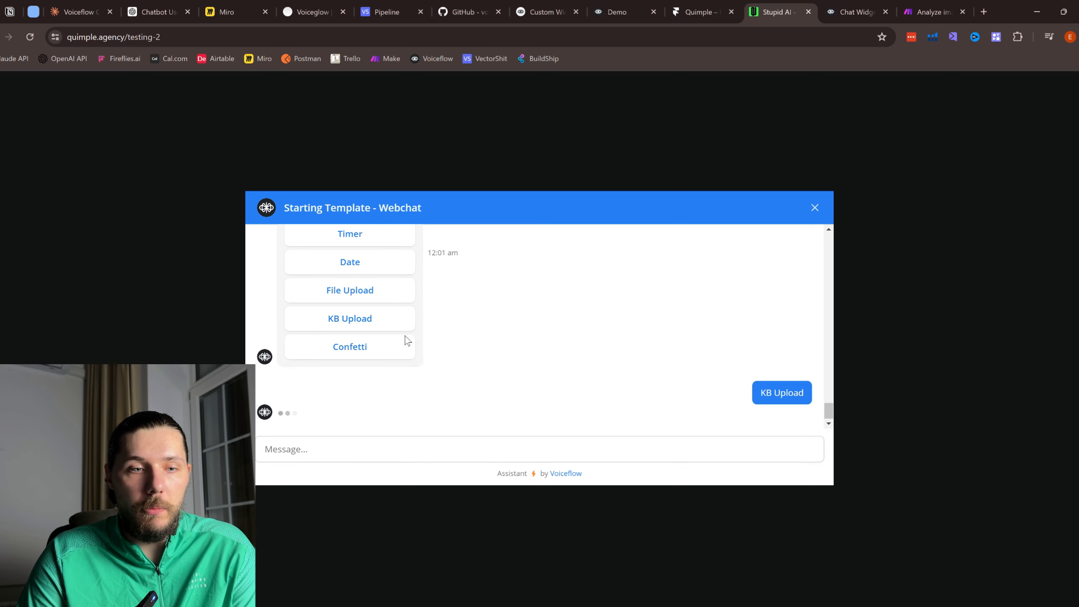
{"action": "left_click", "coordinate": [352, 404]}
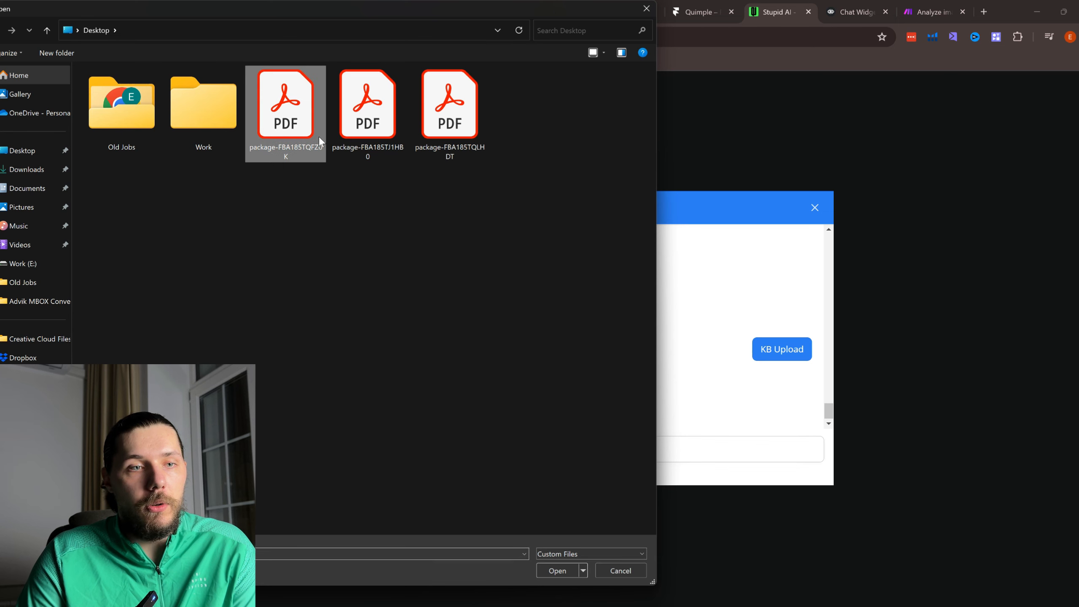
{"action": "left_click", "coordinate": [318, 137]}
{"action": "left_click", "coordinate": [557, 571]}
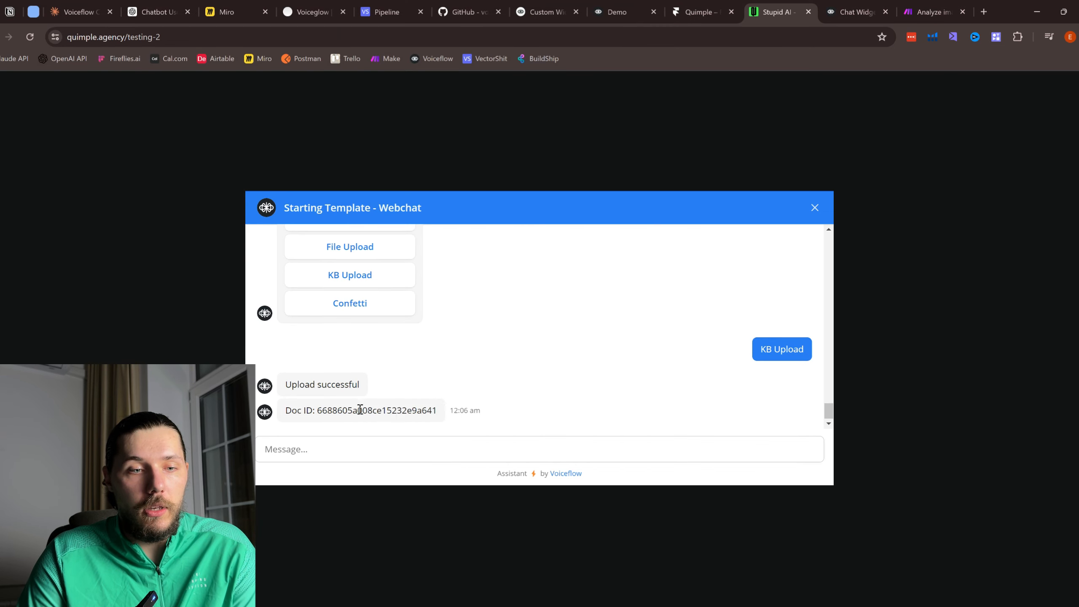
{"action": "left_click_drag", "start_coordinate": [418, 412], "coordinate": [446, 414]}
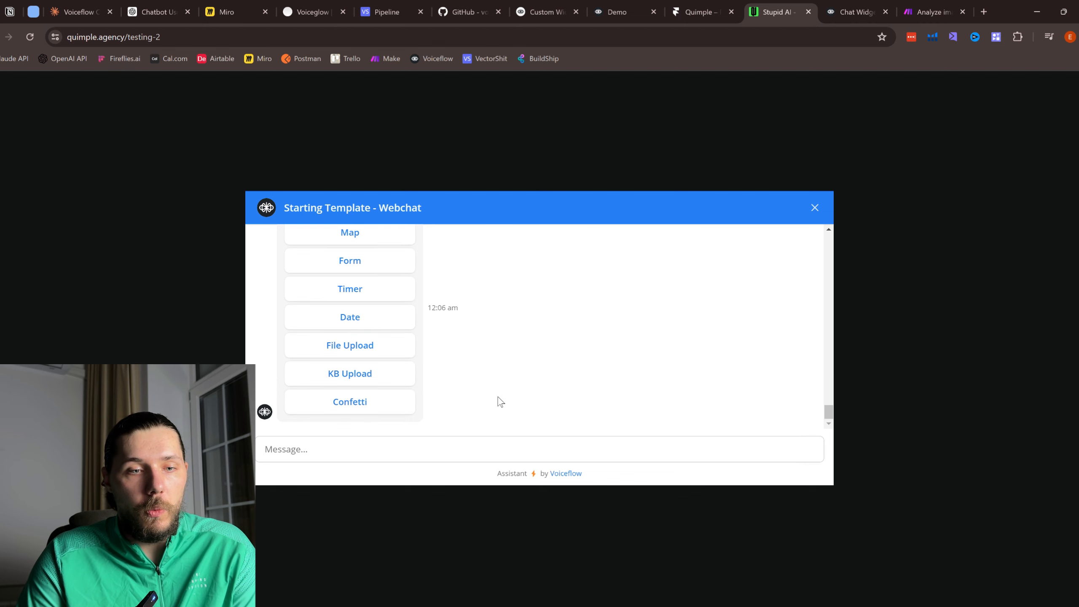
Step: Reload Voiceflow's Knowledge page and preview package-FBA185TQFZ0K.pdf to verify its shipping-label pages
{"action": "left_click", "coordinate": [854, 11]}
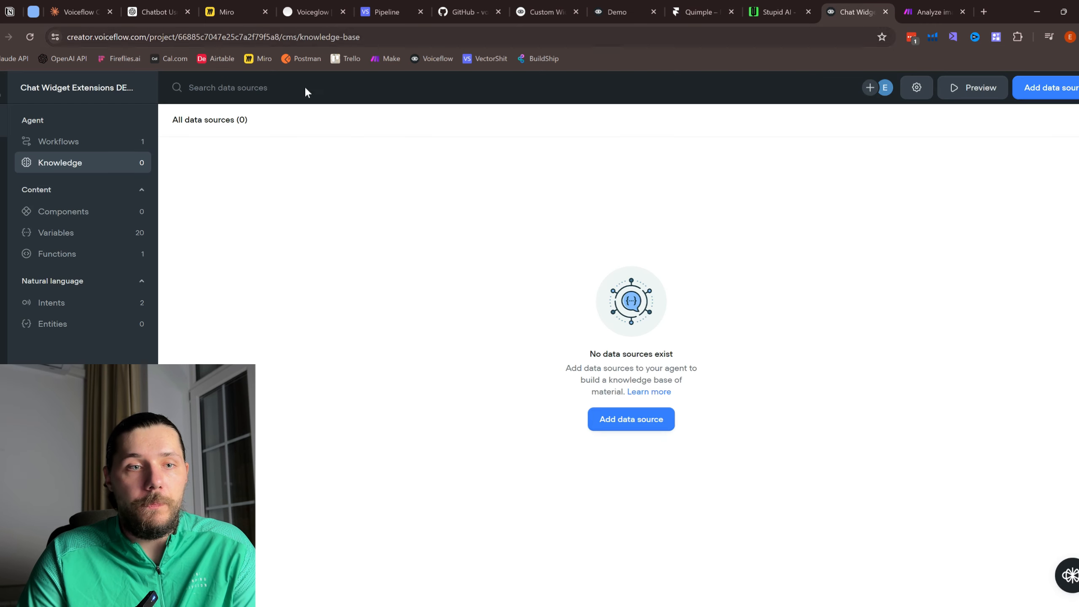
{"action": "left_click", "coordinate": [31, 38]}
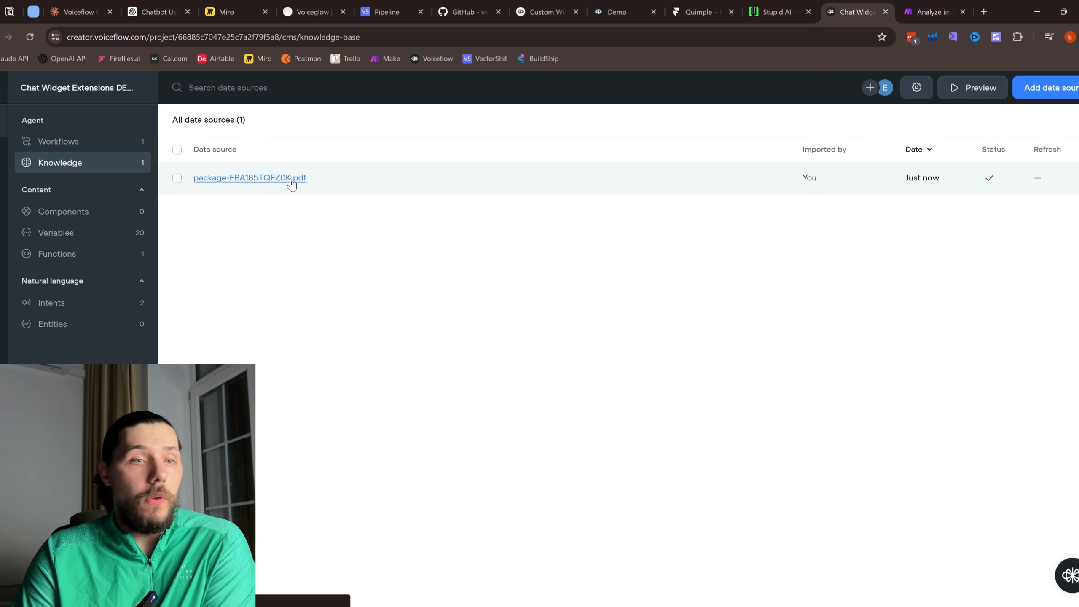
{"action": "left_click", "coordinate": [290, 179]}
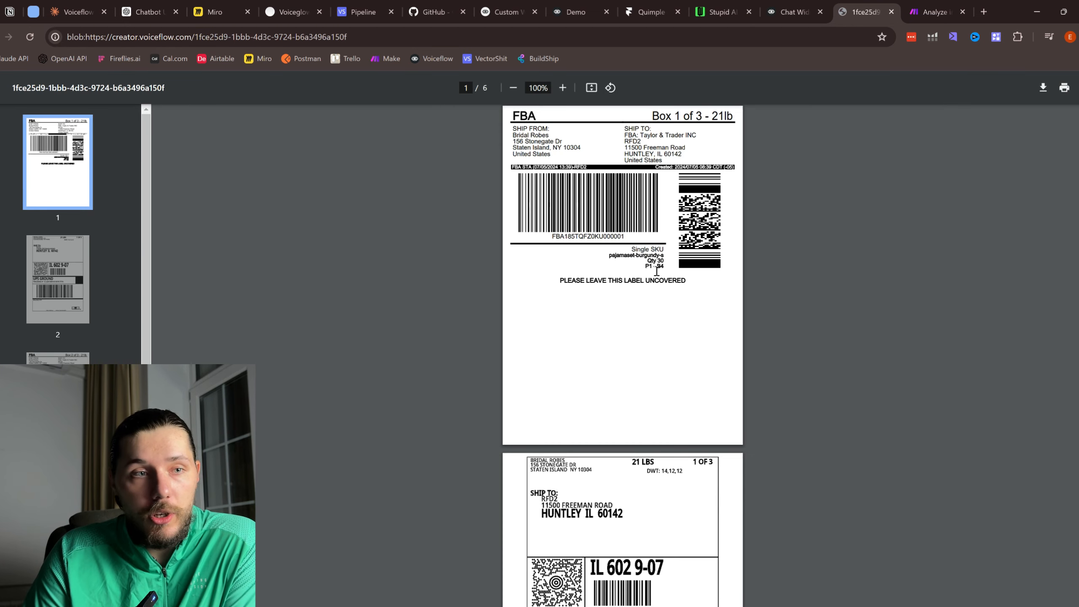
{"action": "scroll", "coordinate": [656, 271], "scroll_direction": "down", "scroll_amount": 20}
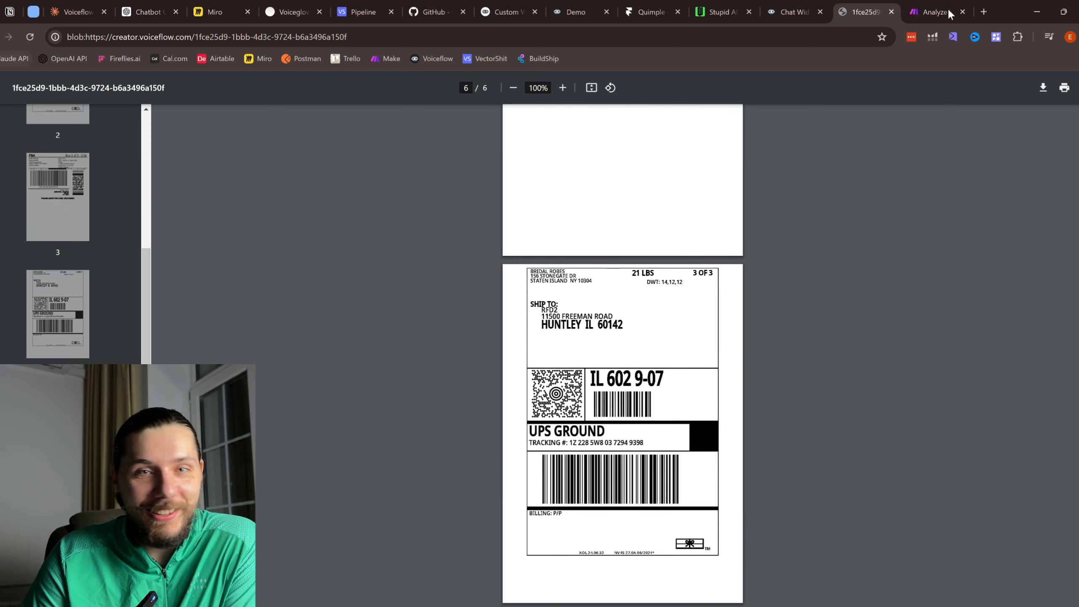
{"action": "left_click", "coordinate": [892, 12]}
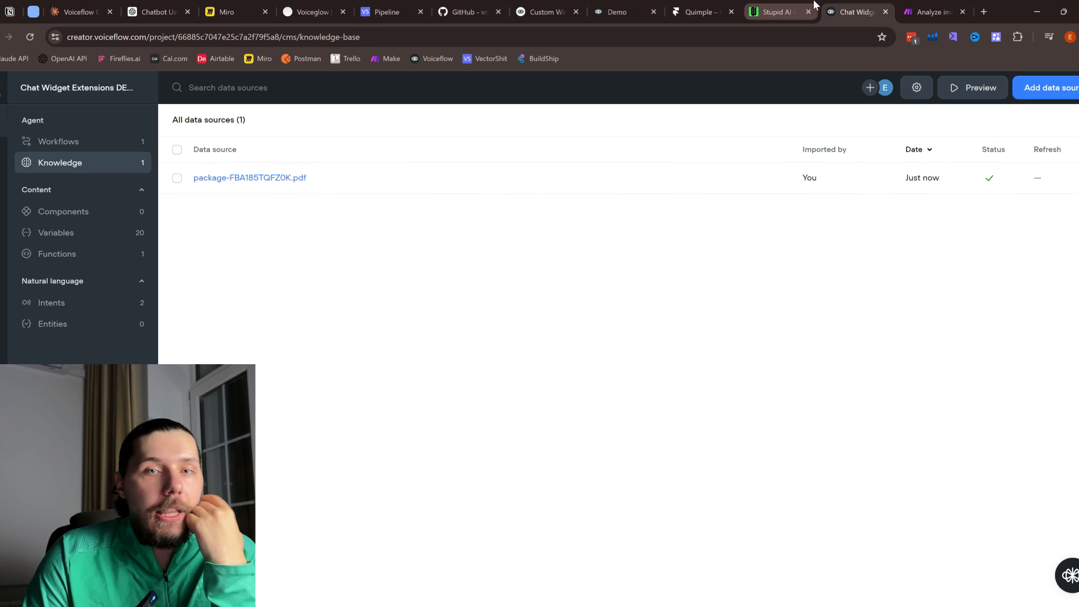
Step: On the live chat widget, trigger the Form extension asking for name, email and phone
{"action": "left_click", "coordinate": [797, 8]}
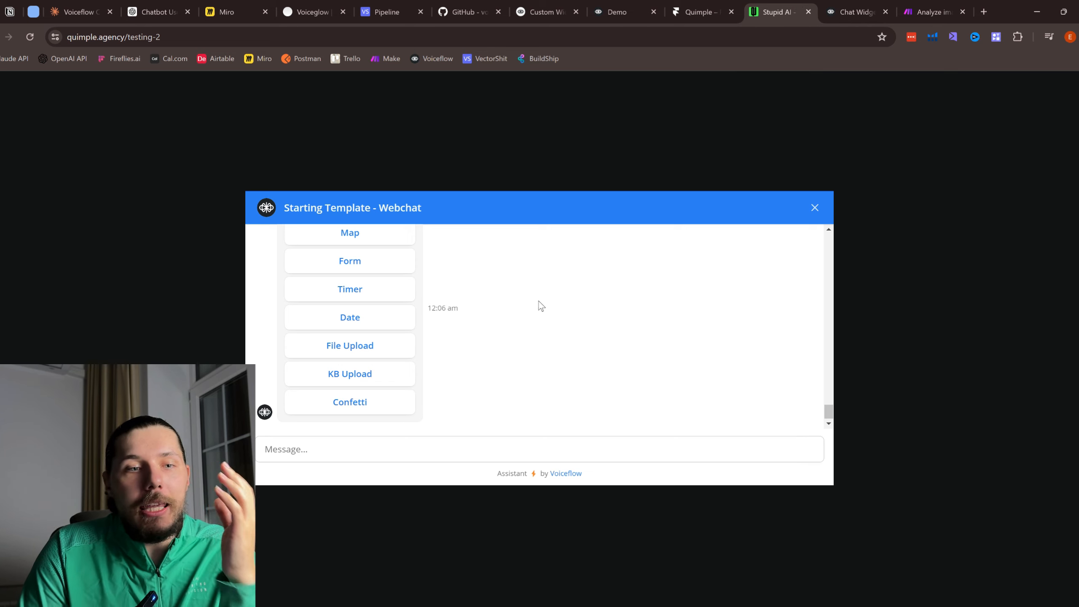
{"action": "scroll", "coordinate": [510, 309], "scroll_direction": "up", "scroll_amount": 3}
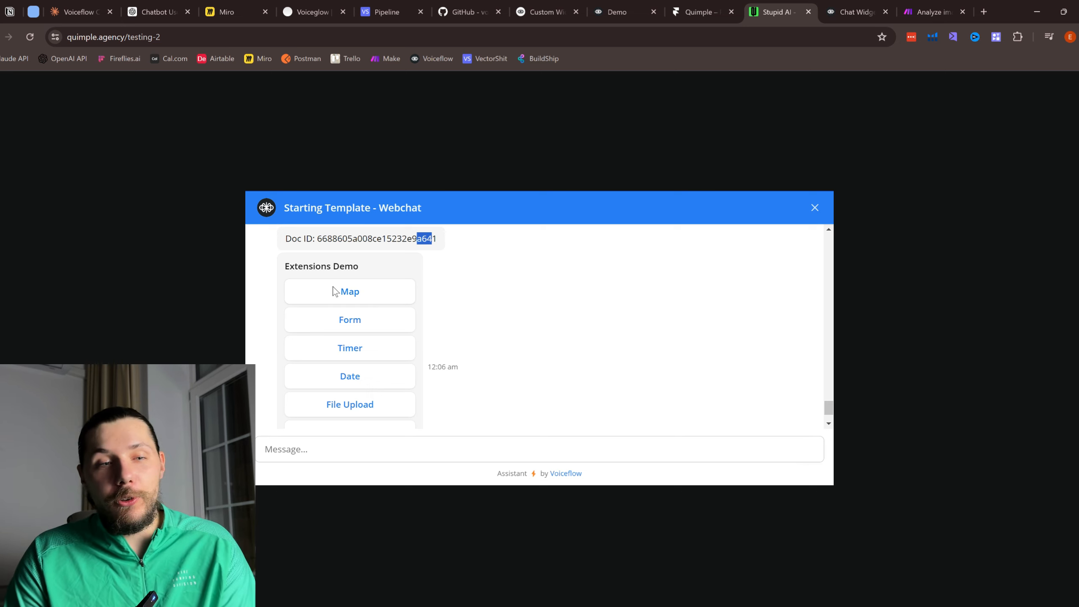
{"action": "scroll", "coordinate": [361, 325], "scroll_direction": "down", "scroll_amount": 1}
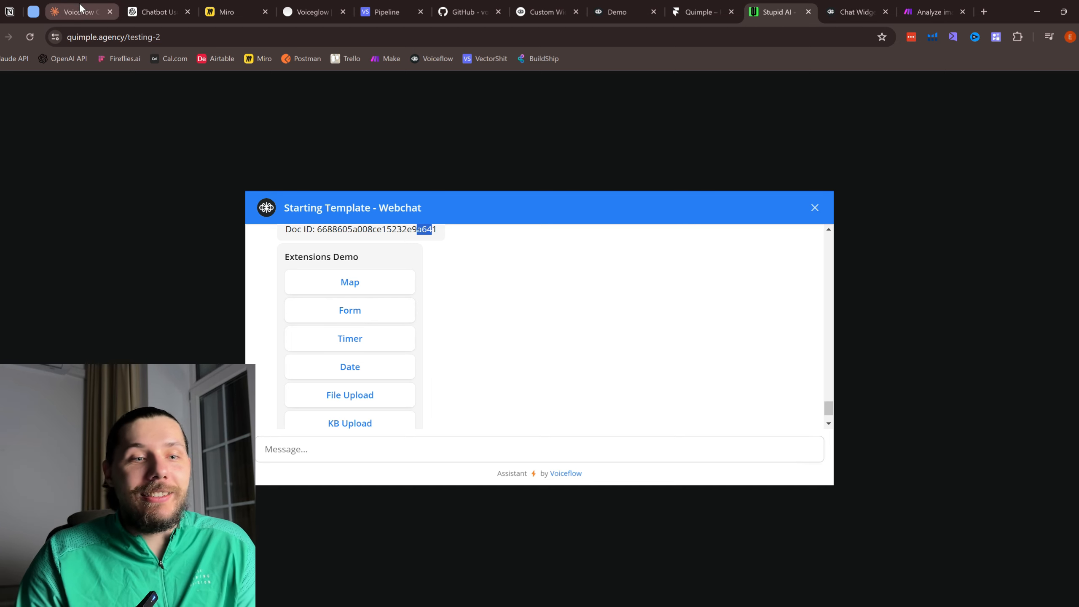
{"action": "left_click", "coordinate": [381, 319]}
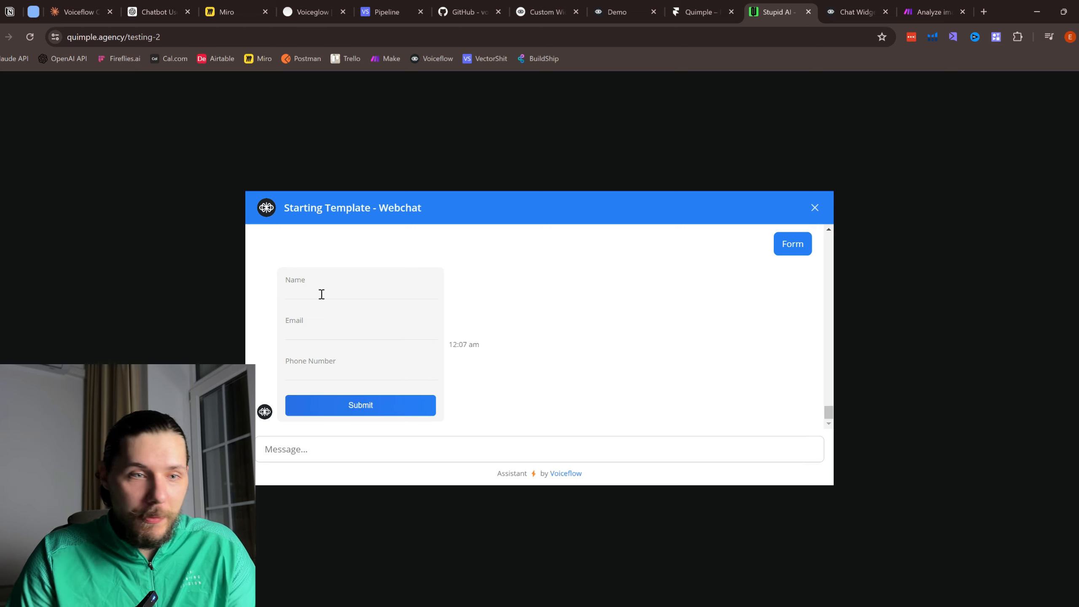
{"action": "scroll", "coordinate": [352, 350], "scroll_direction": "up", "scroll_amount": 5}
{"action": "scroll", "coordinate": [383, 373], "scroll_direction": "down", "scroll_amount": 3}
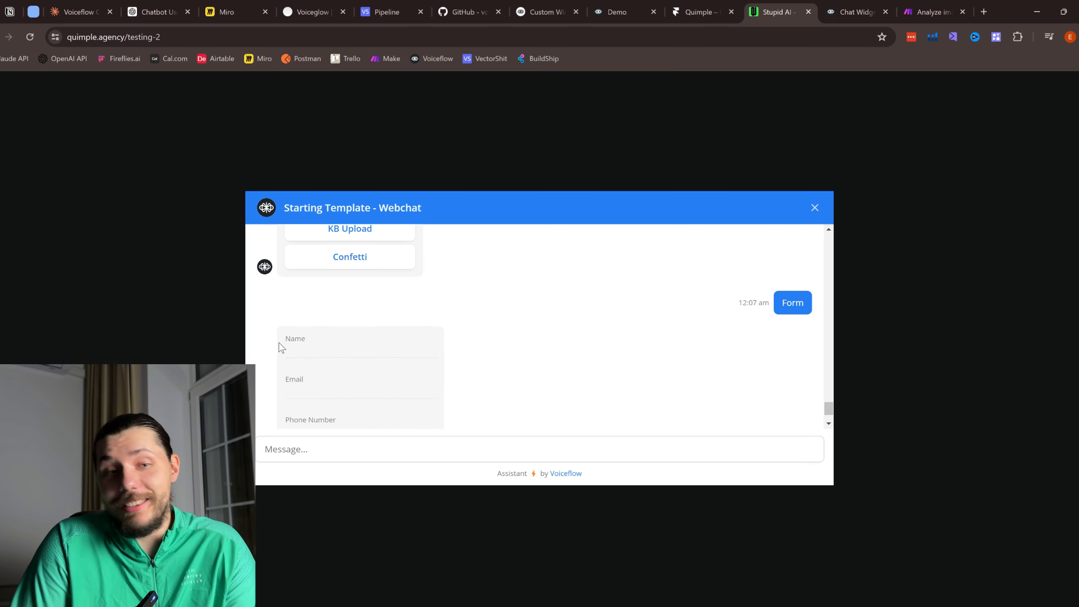
{"action": "scroll", "coordinate": [359, 394], "scroll_direction": "up", "scroll_amount": 3}
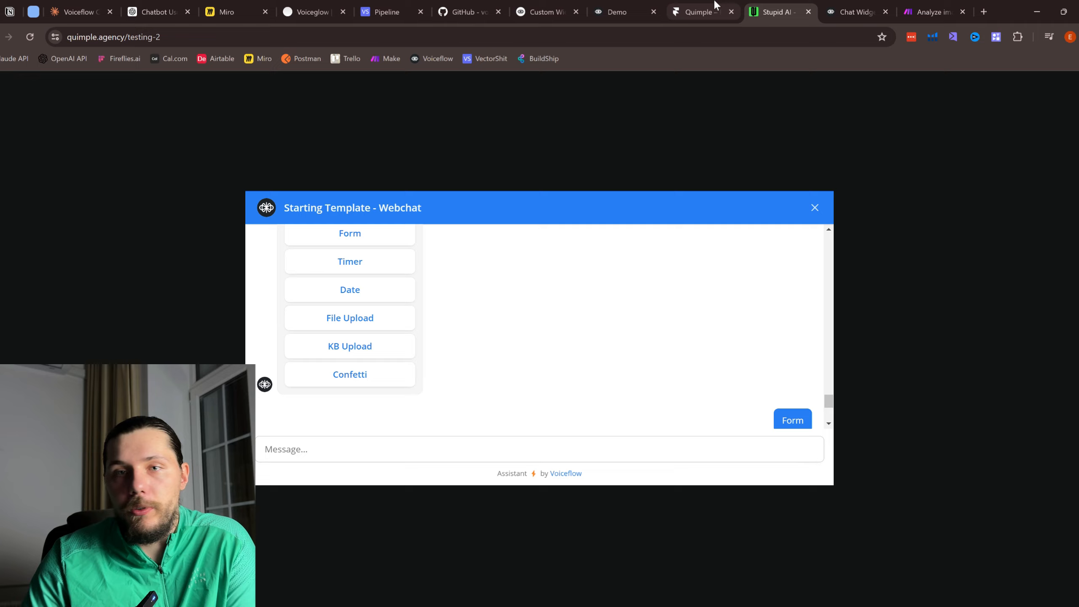
Step: Return to Voiceflow's knowledge page showing the processed package-FBA185TQFZ0K.pdf source
{"action": "left_click", "coordinate": [921, 3]}
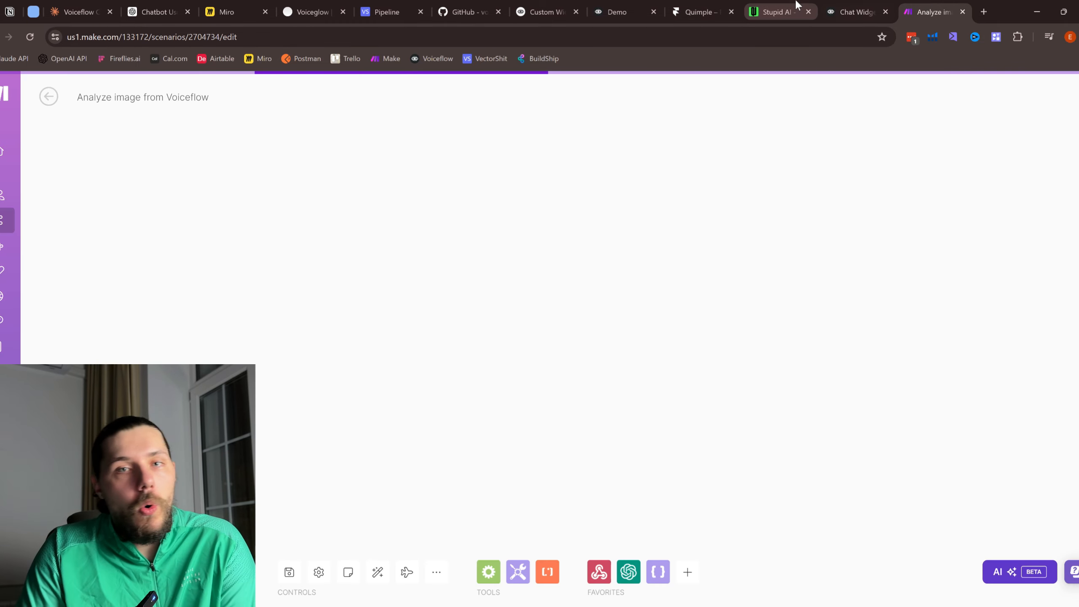
{"action": "left_click", "coordinate": [795, 8]}
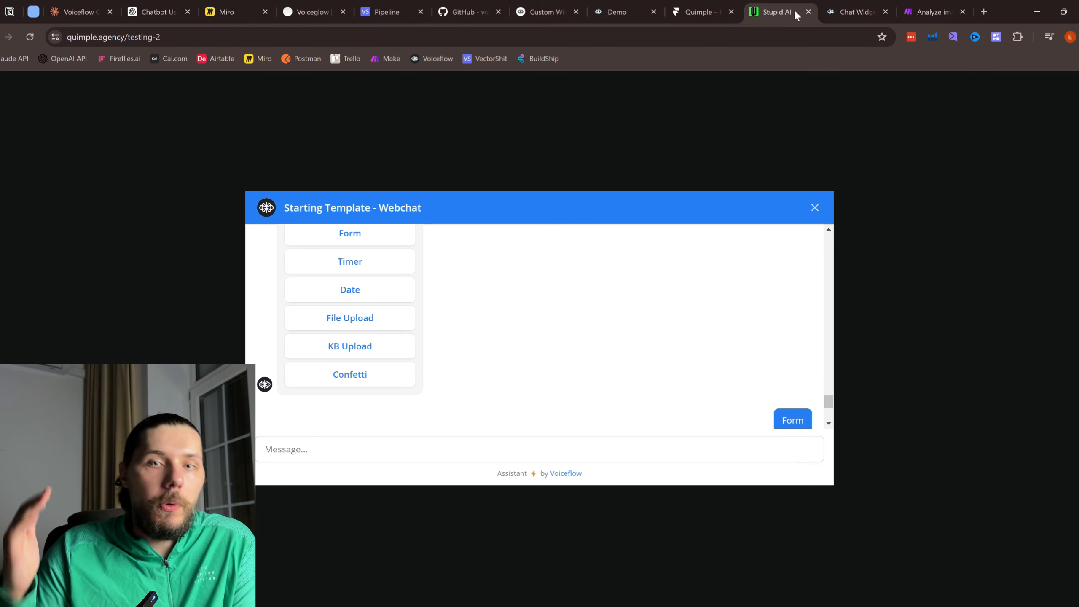
{"action": "left_click", "coordinate": [834, 5]}
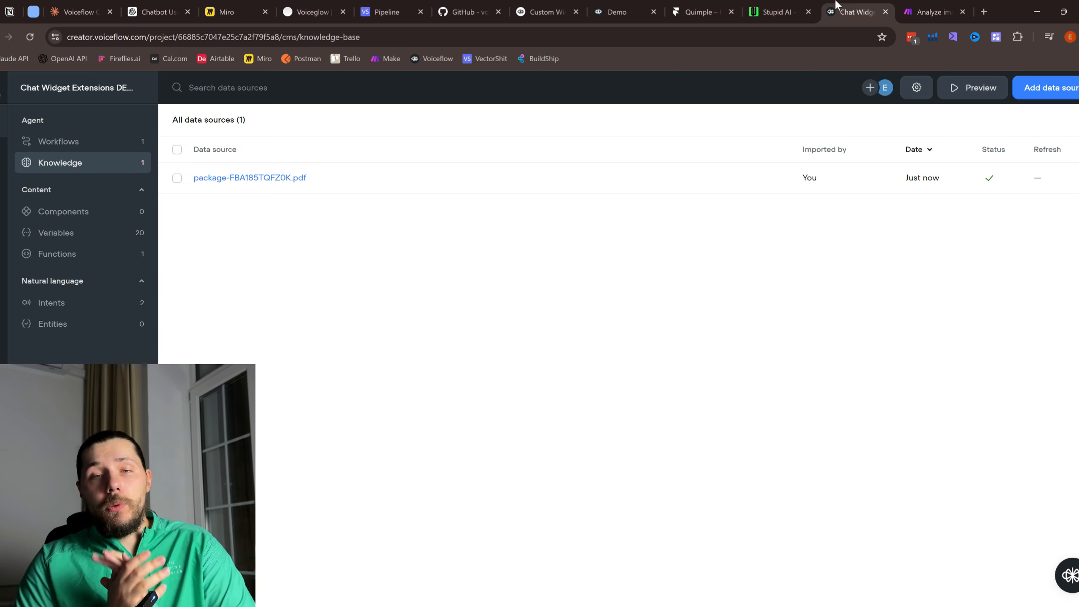